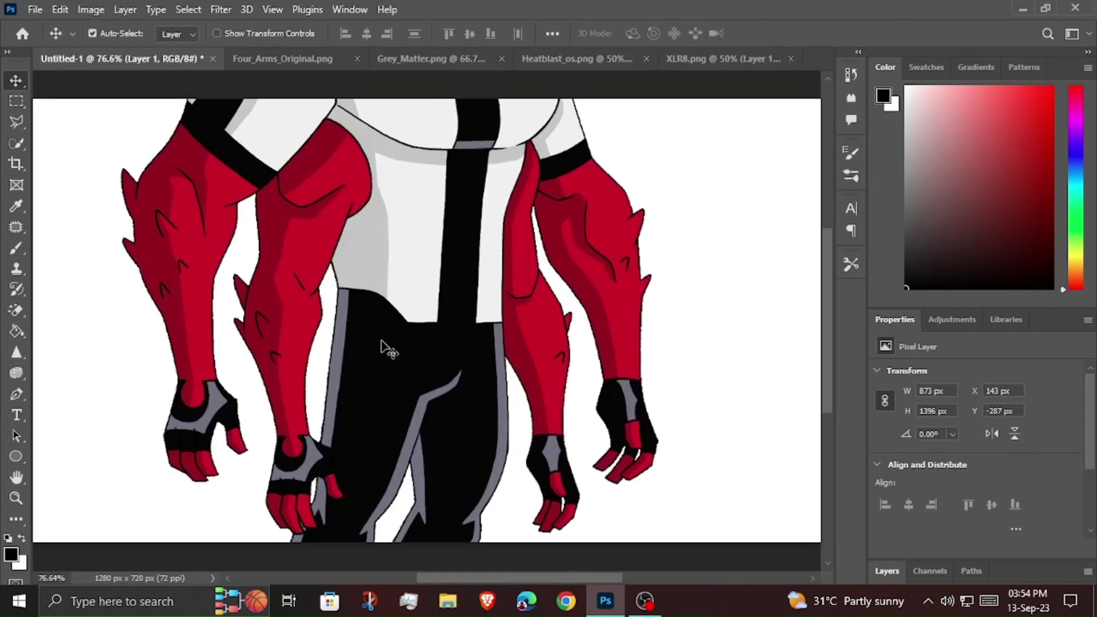
Place Four Arms into Untitled-1 as Layer 1, scaled to about 46% and centred.
drag(440, 232, 423, 434)
key(ctrl+t)
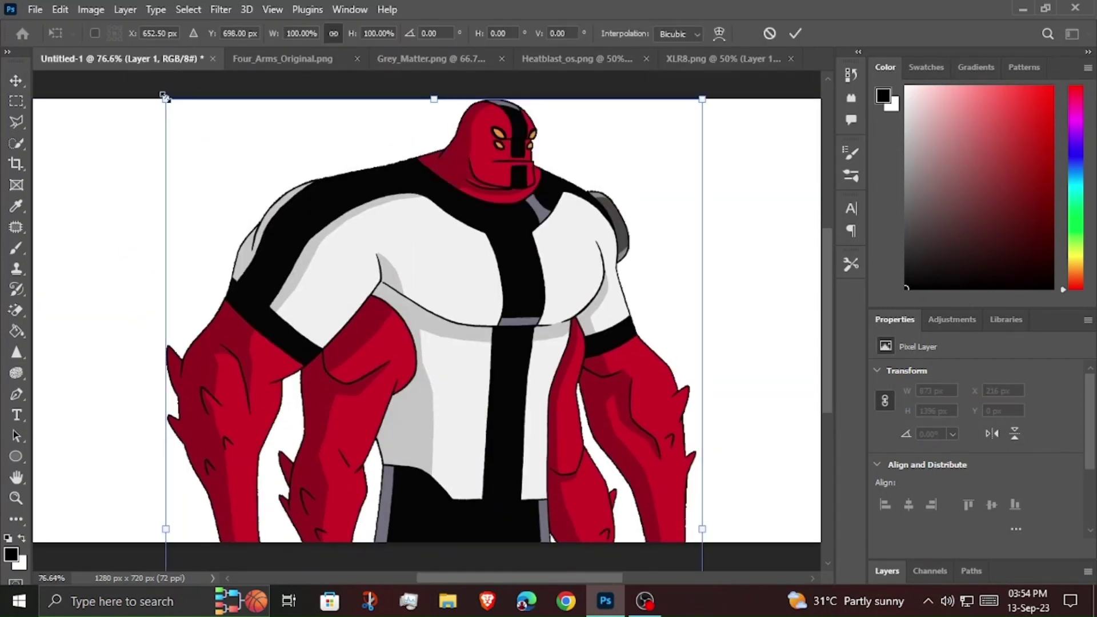
drag(164, 97, 336, 237)
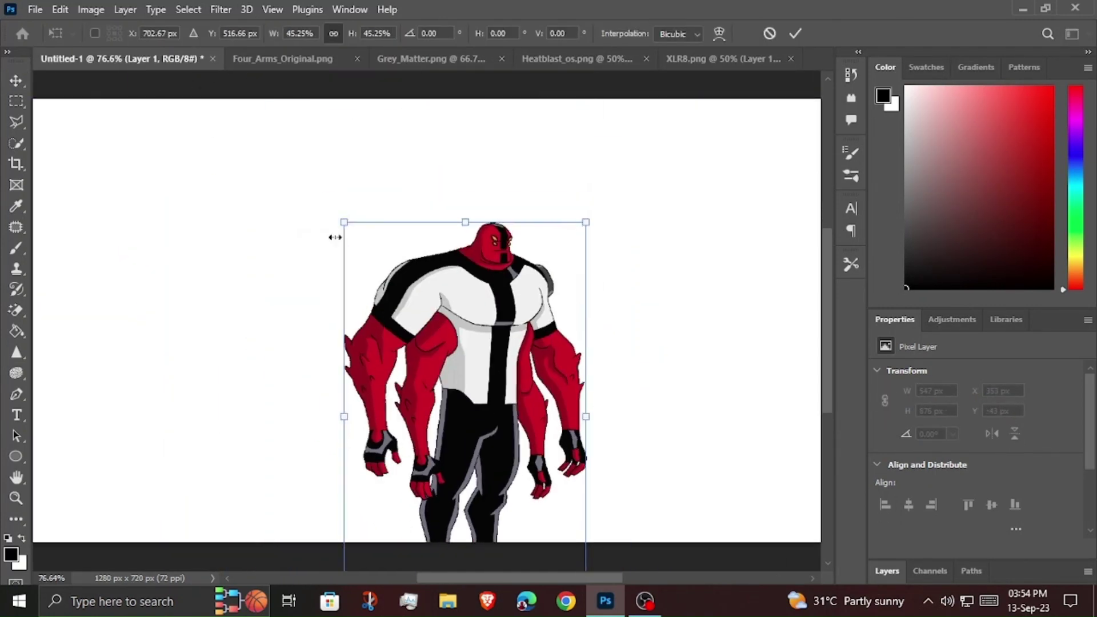
drag(440, 371, 407, 287)
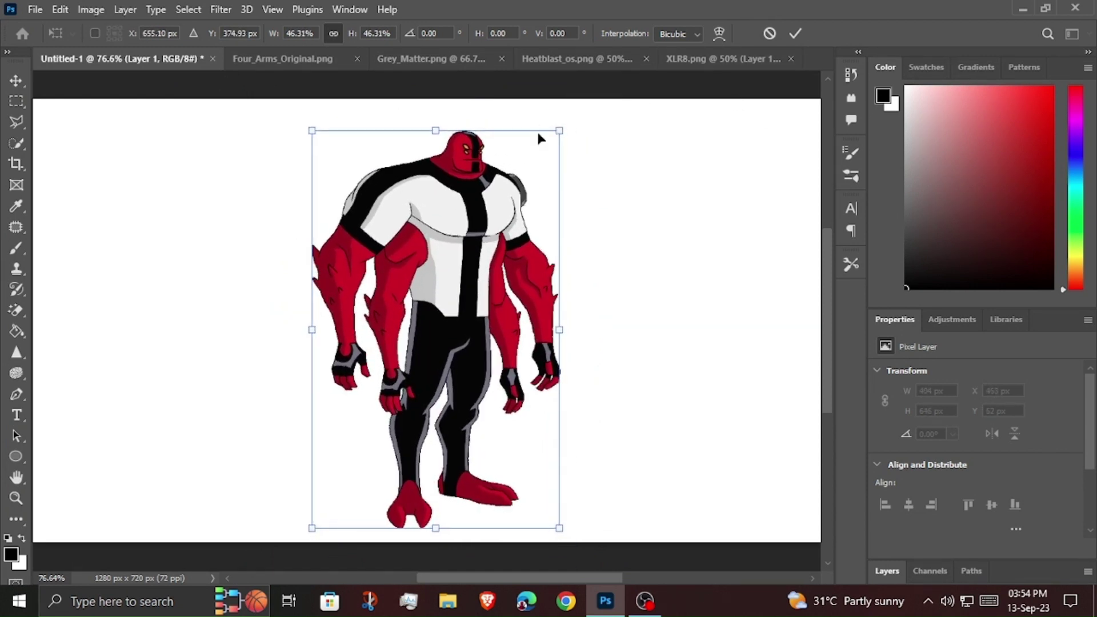
key(Return)
click(890, 571)
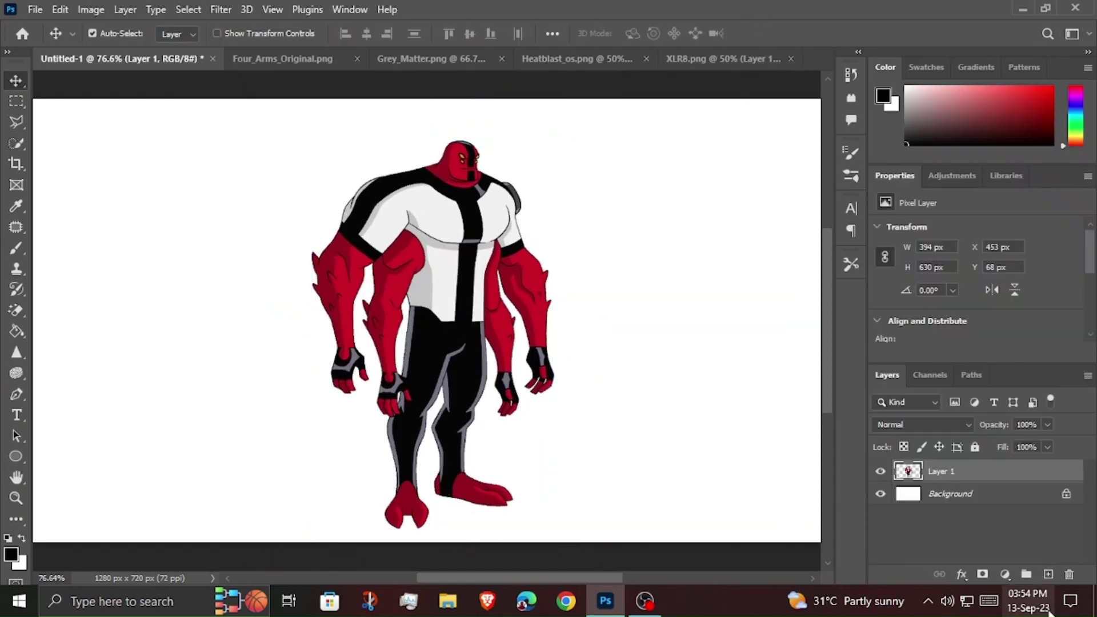
Zoom in and Quick Select Four Arms' inner left arm down to the hand.
click(16, 497)
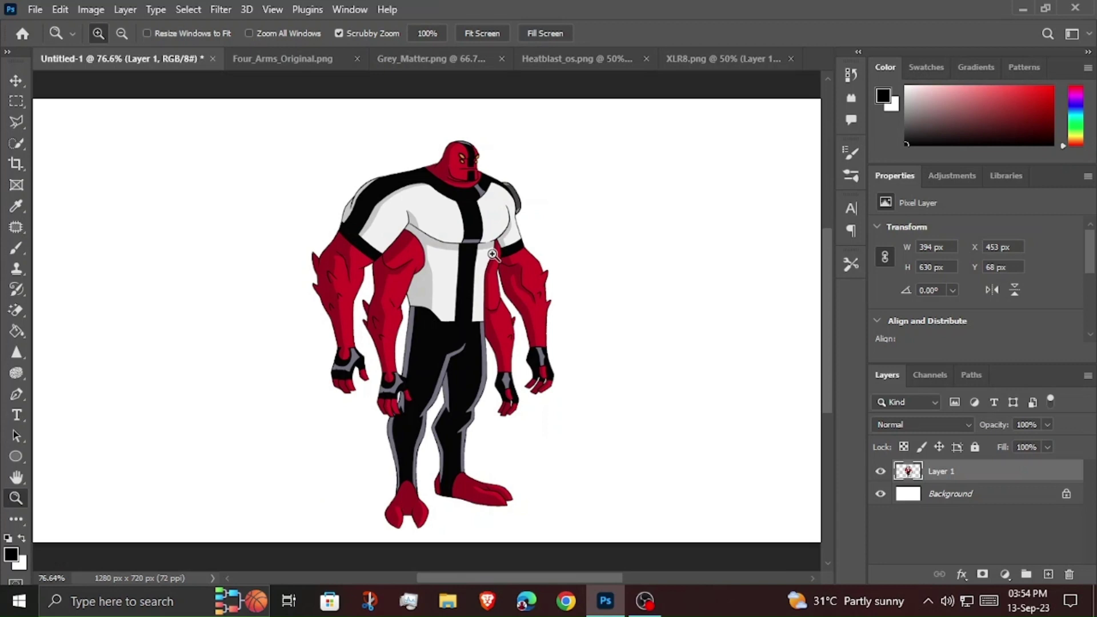
click(431, 280)
click(431, 280)
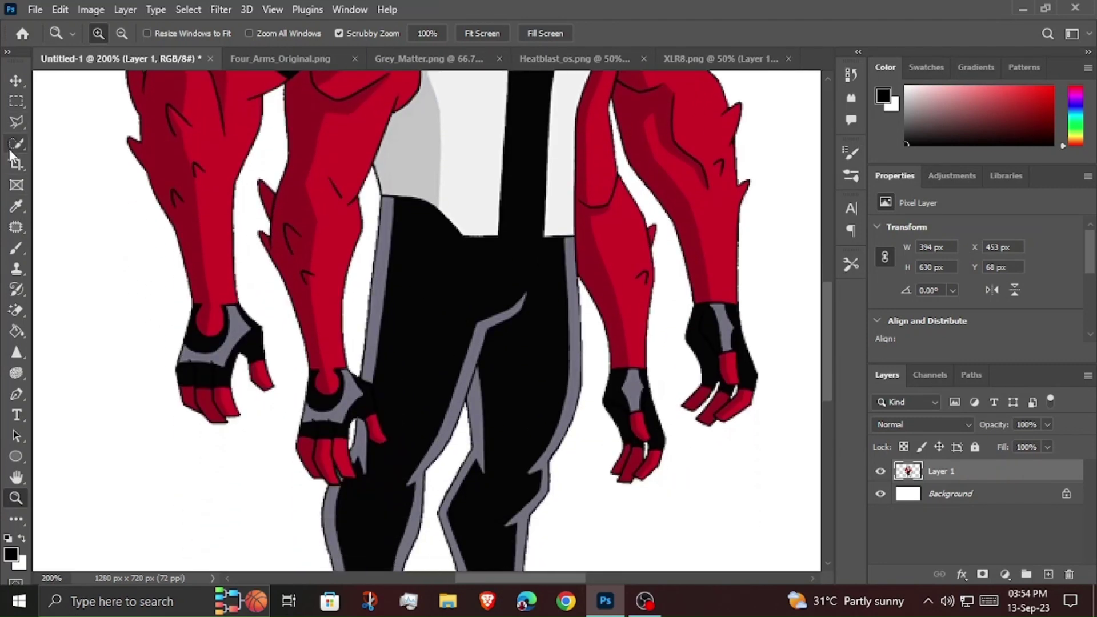
click(14, 146)
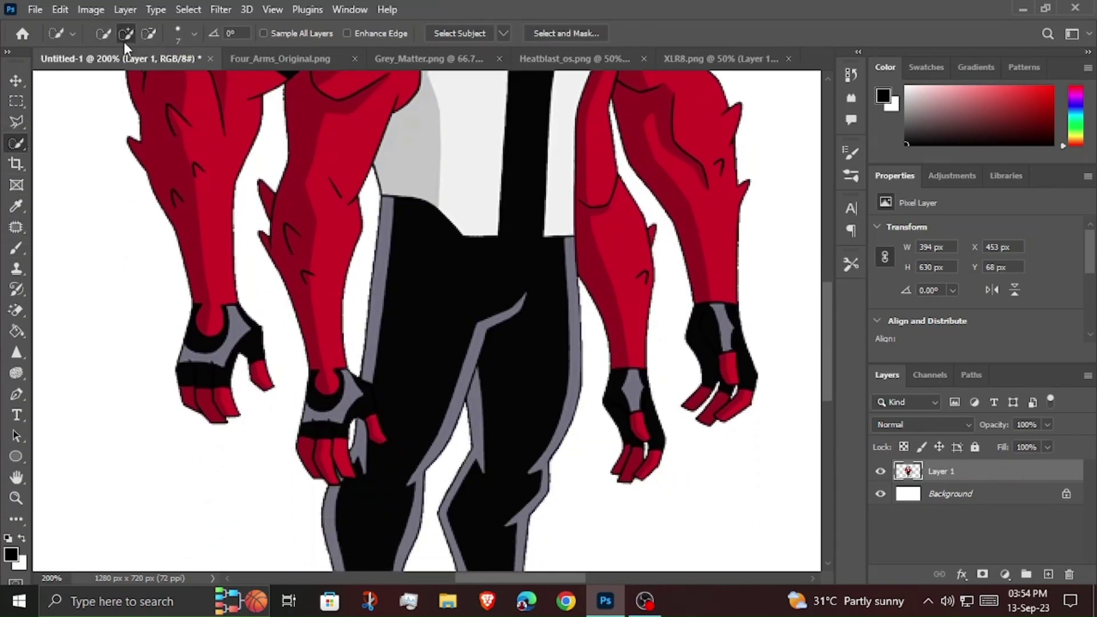
scroll(323, 294, up, 3)
mouse_move(324, 294)
mouse_down()
mouse_move(265, 353)
mouse_move(326, 485)
mouse_up()
scroll(326, 486, down, 2)
mouse_move(325, 435)
mouse_down()
mouse_move(286, 460)
mouse_move(366, 492)
mouse_up()
scroll(400, 458, down, 2)
Subtract the outer arm, shoulder and leg edge from the selection, then zoom out.
click(149, 33)
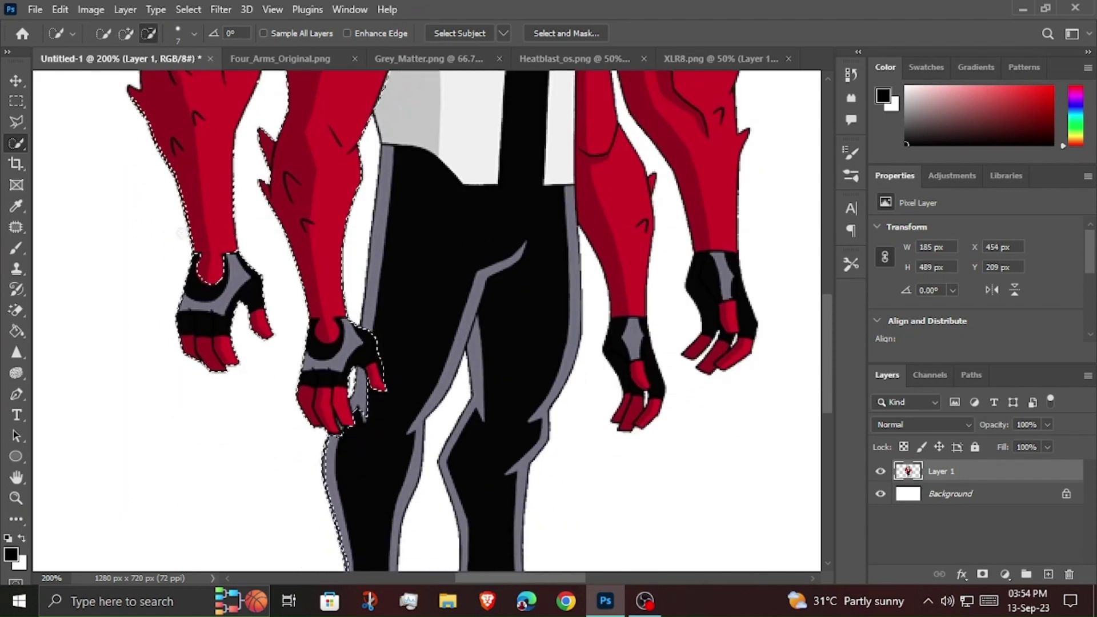
drag(182, 233, 246, 257)
scroll(228, 212, up, 2)
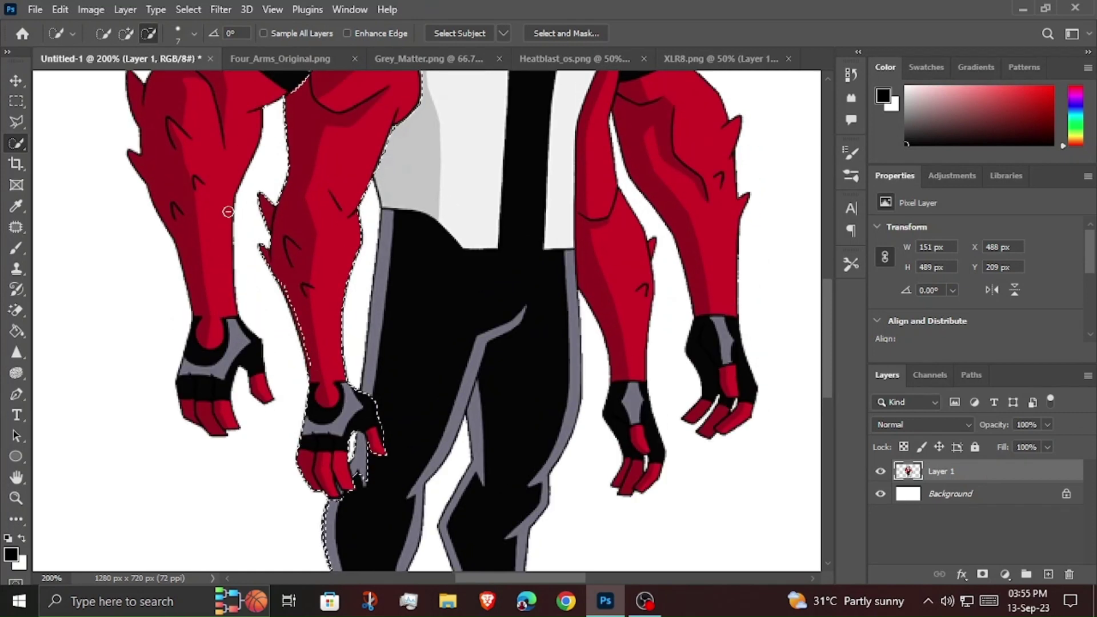
scroll(228, 212, up, 4)
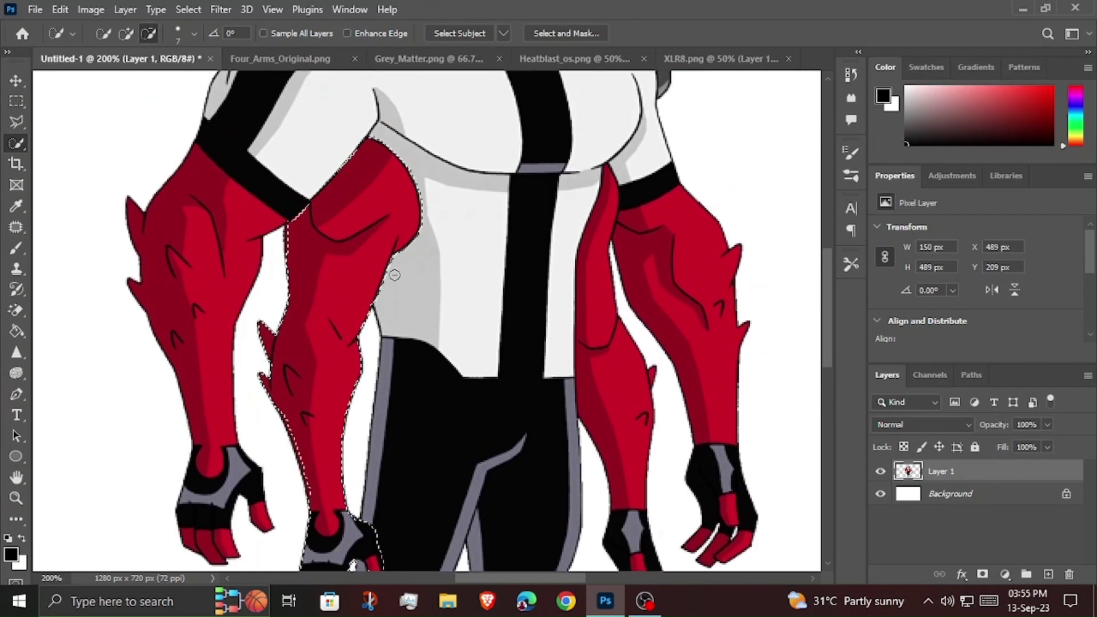
drag(412, 170, 377, 143)
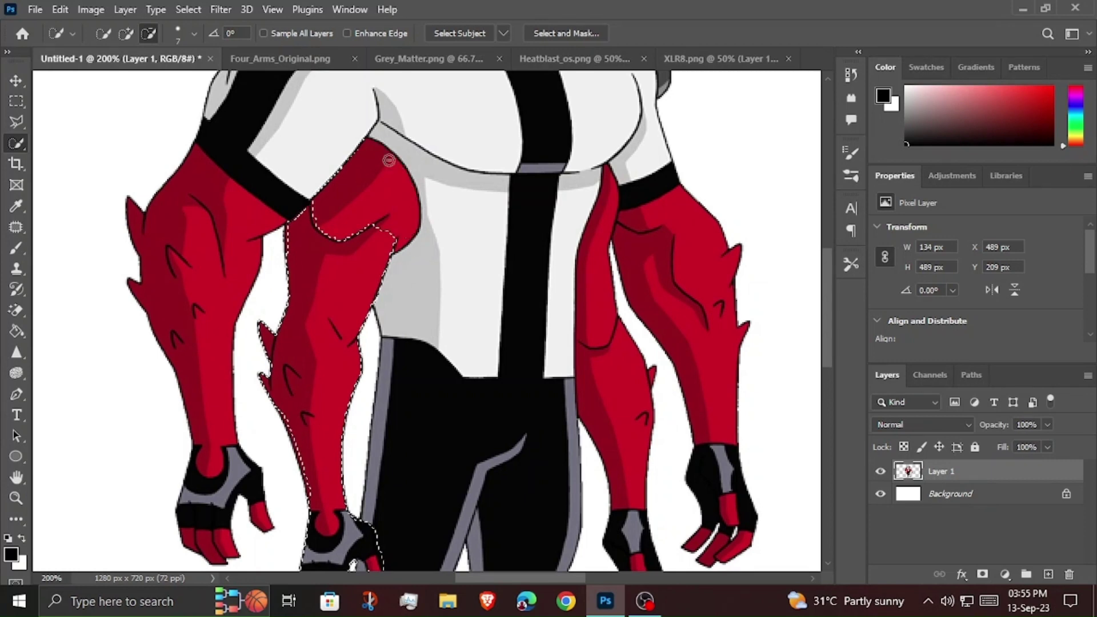
scroll(392, 287, down, 2)
scroll(392, 286, down, 2)
scroll(343, 510, down, 2)
scroll(340, 530, down, 3)
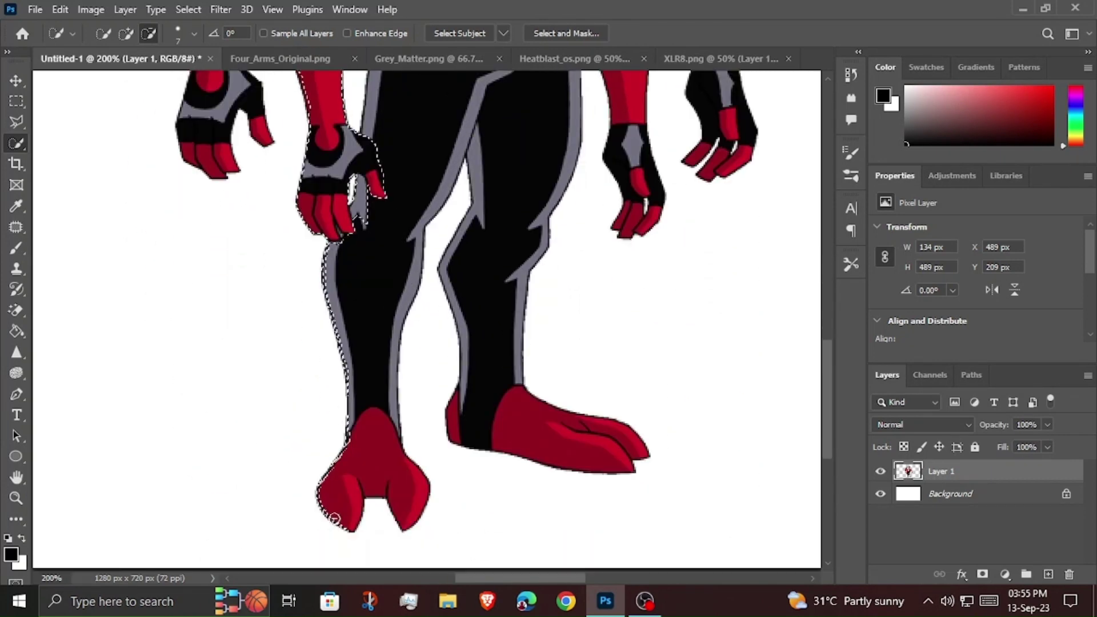
drag(340, 515, 337, 257)
scroll(343, 286, up, 1)
click(359, 246)
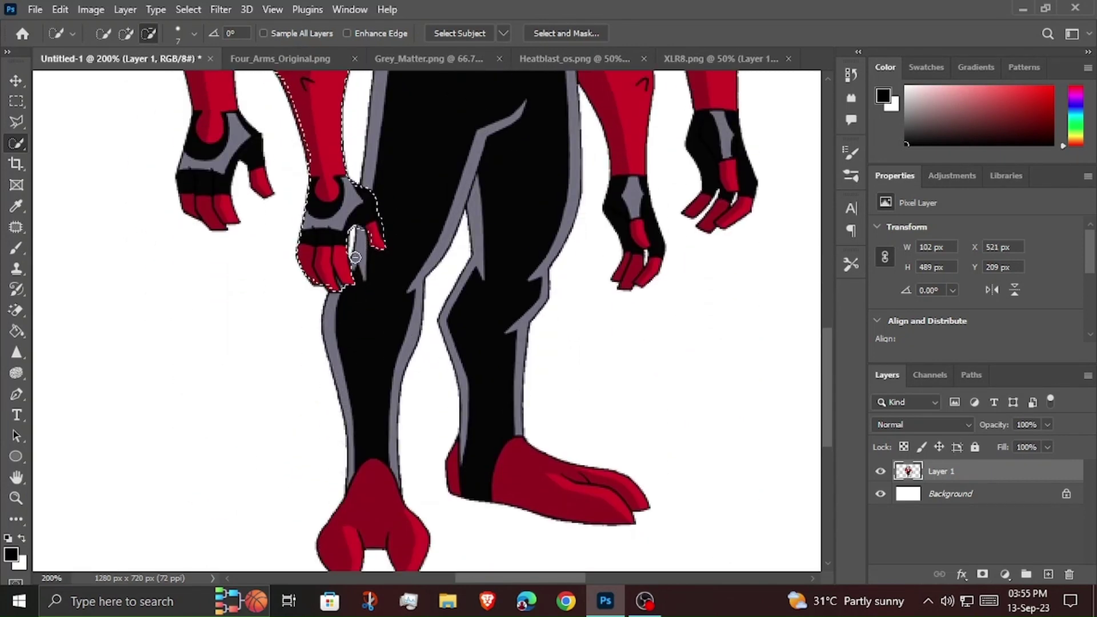
scroll(360, 269, up, 4)
click(16, 498)
click(464, 34)
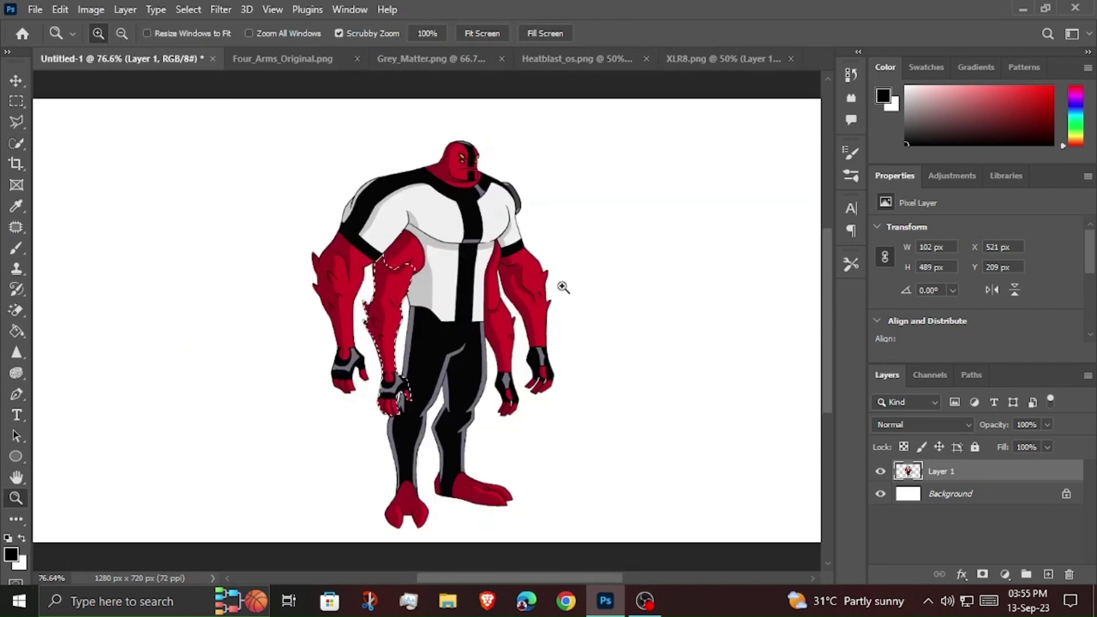
Erase the leftover dark outline along both edges of the removed arm with a size-15 eraser.
click(417, 382)
click(418, 382)
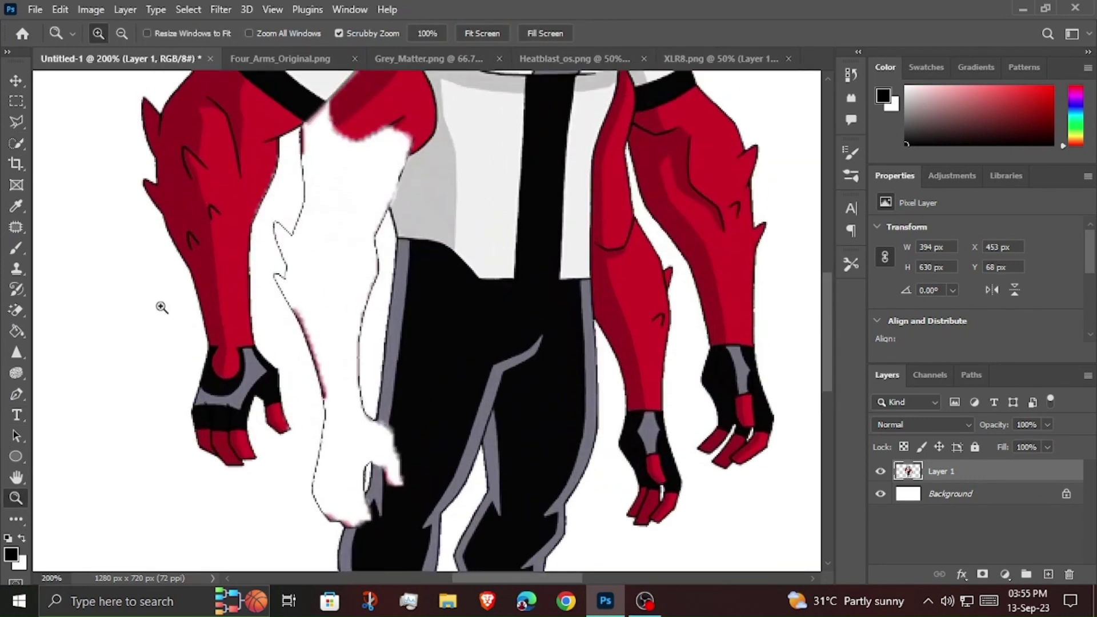
scroll(166, 320, up, 2)
right_click(16, 310)
click(108, 323)
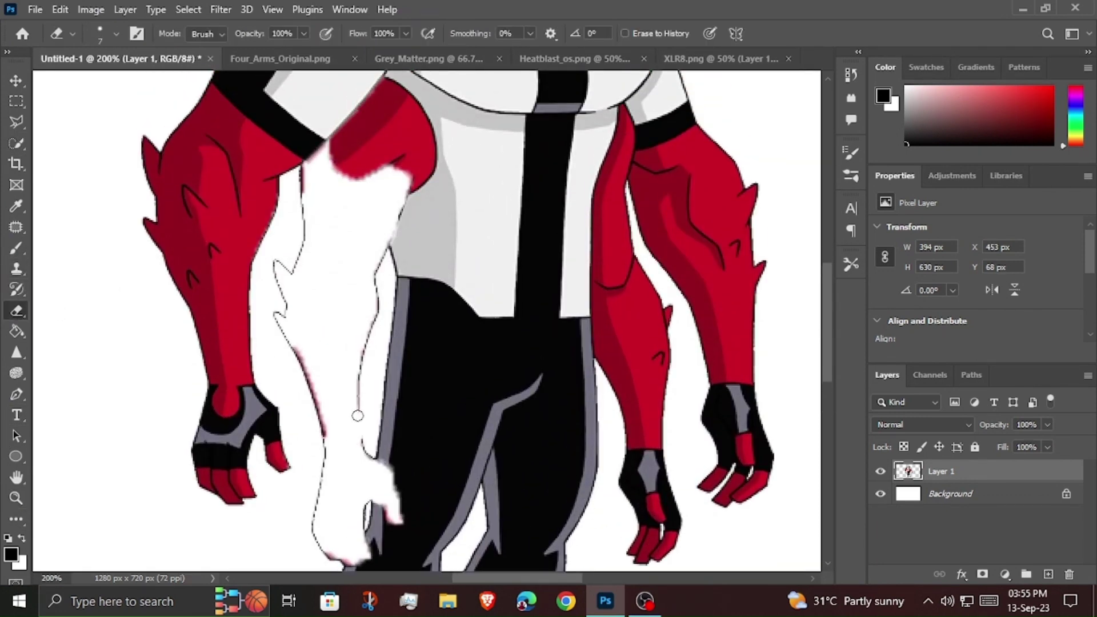
key(bracketright)
key(bracketright)
key(bracketright)
drag(355, 440, 315, 177)
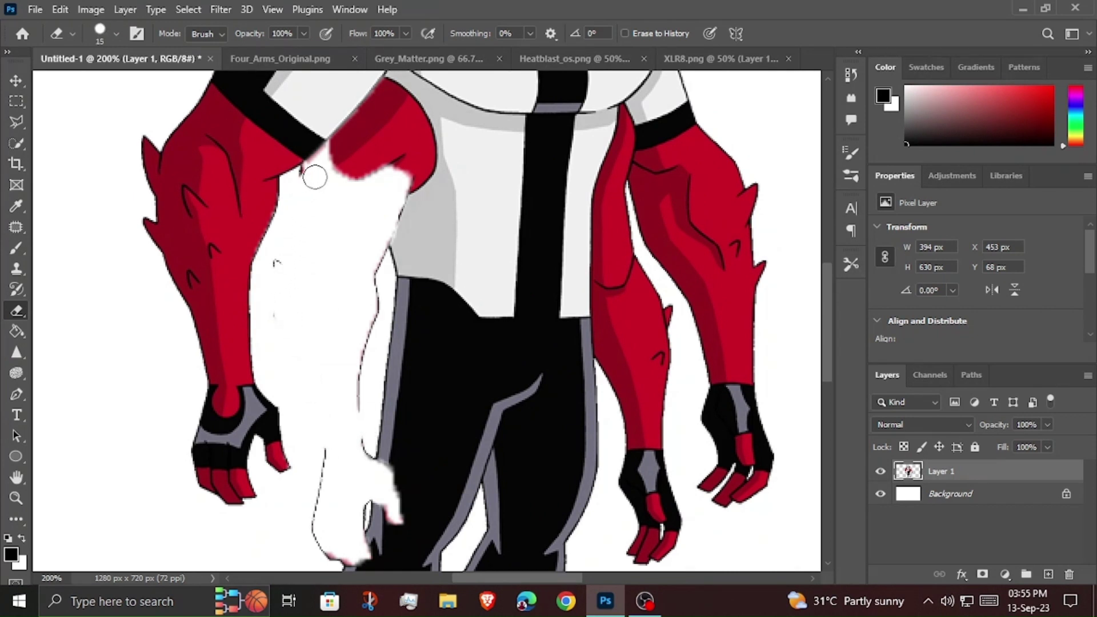
drag(355, 408, 373, 253)
scroll(377, 253, down, 2)
scroll(354, 314, down, 3)
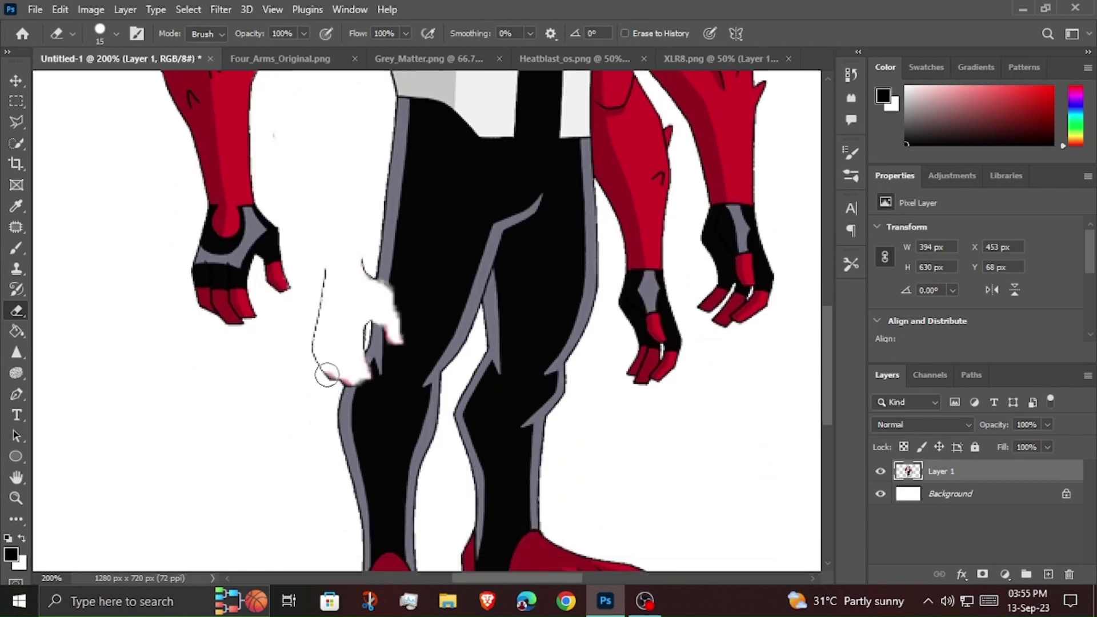
key(bracketleft)
key(bracketleft)
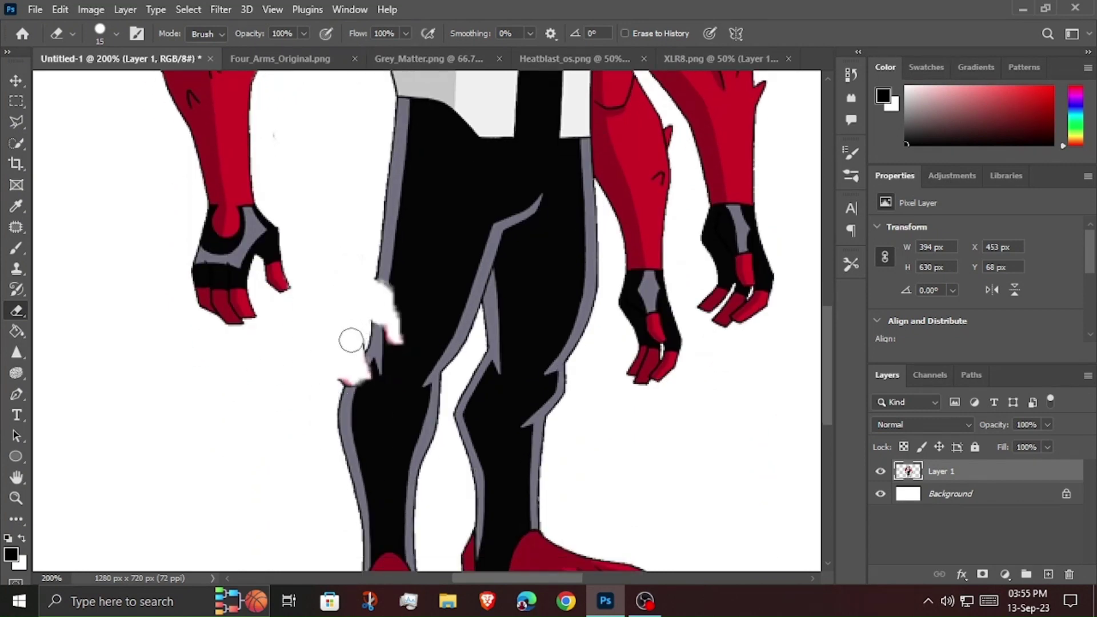
scroll(290, 454, up, 1)
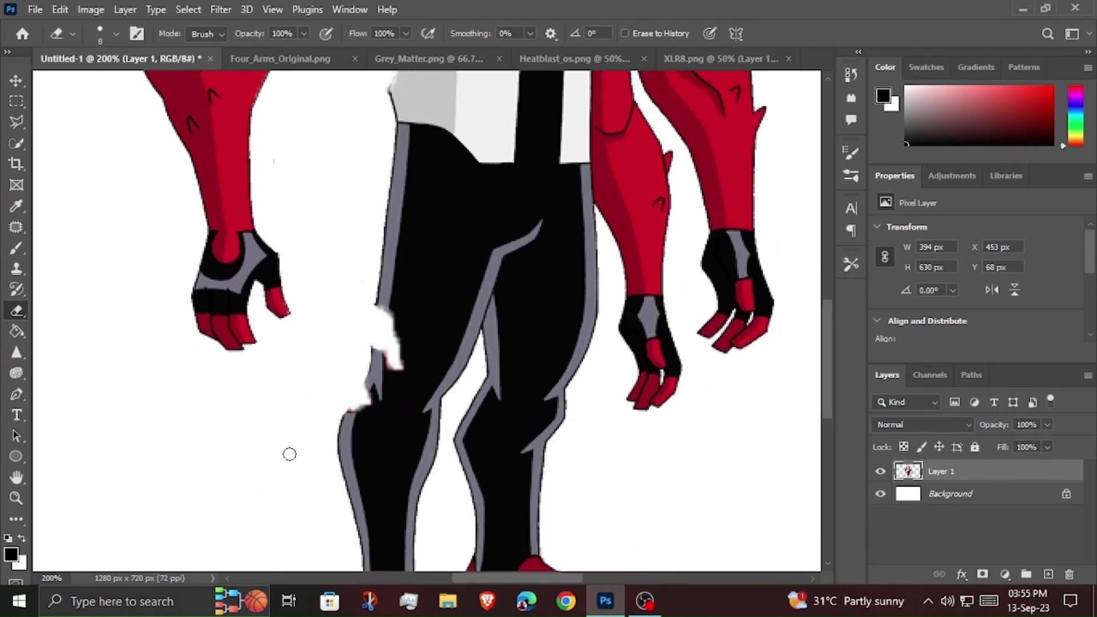
scroll(289, 454, up, 1)
Lasso the white patch on the leg and paint it with sampled black.
key(l)
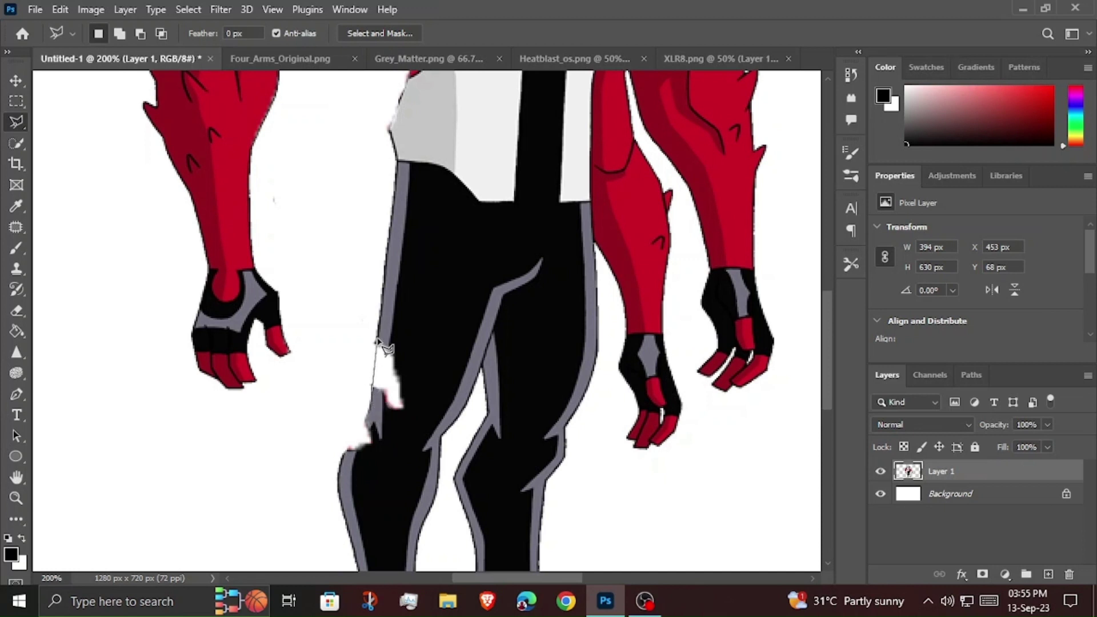
click(377, 341)
click(395, 347)
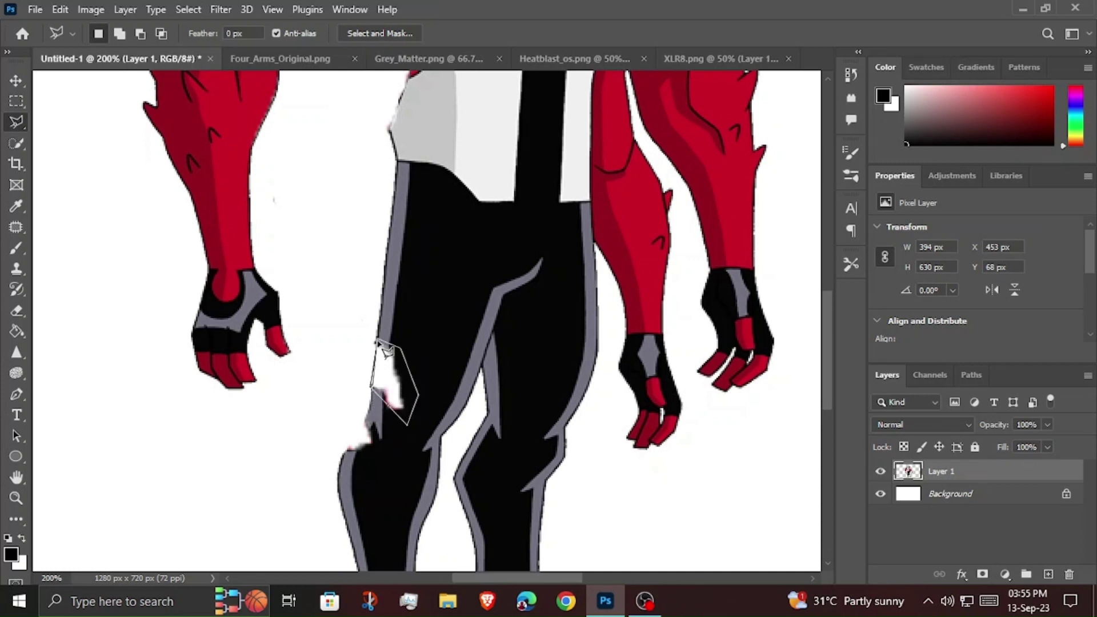
click(385, 350)
click(16, 206)
click(417, 287)
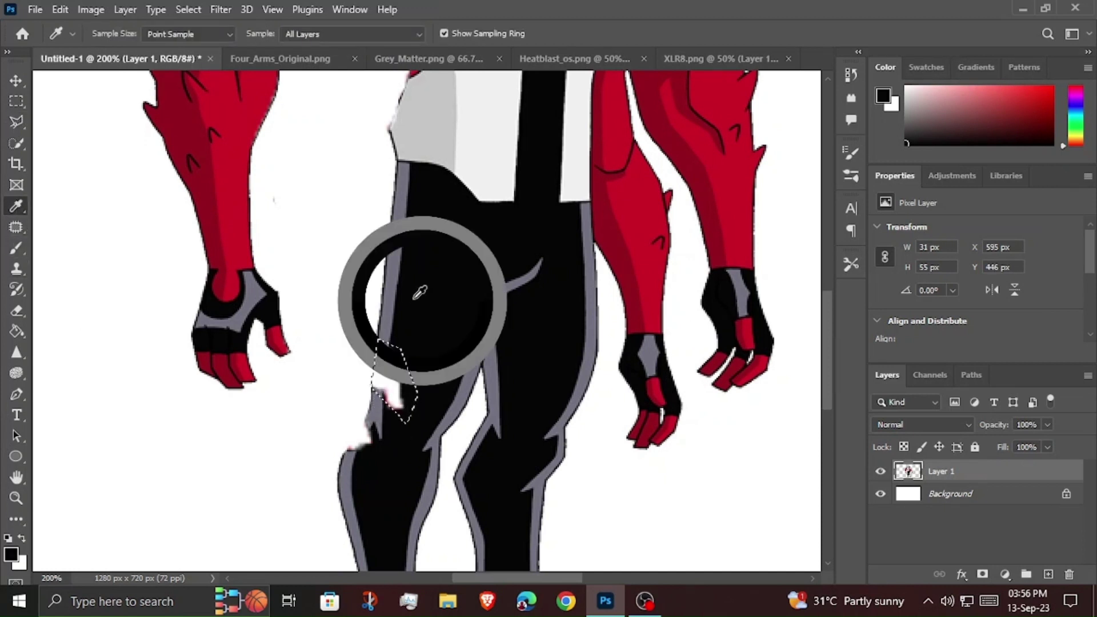
click(16, 248)
drag(397, 403, 385, 329)
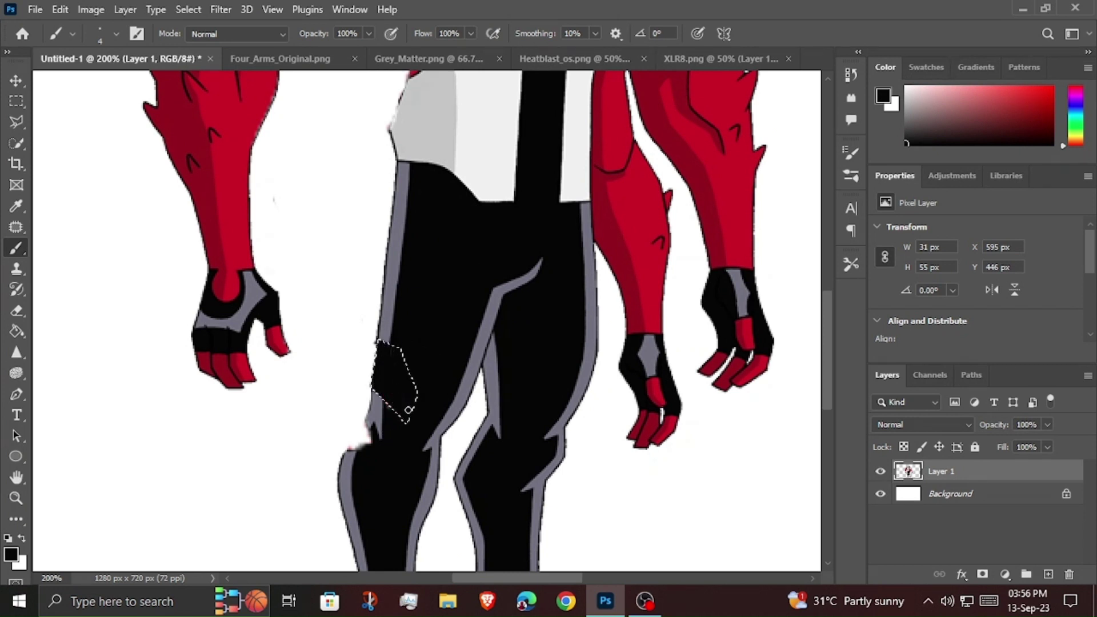
key(ctrl+d)
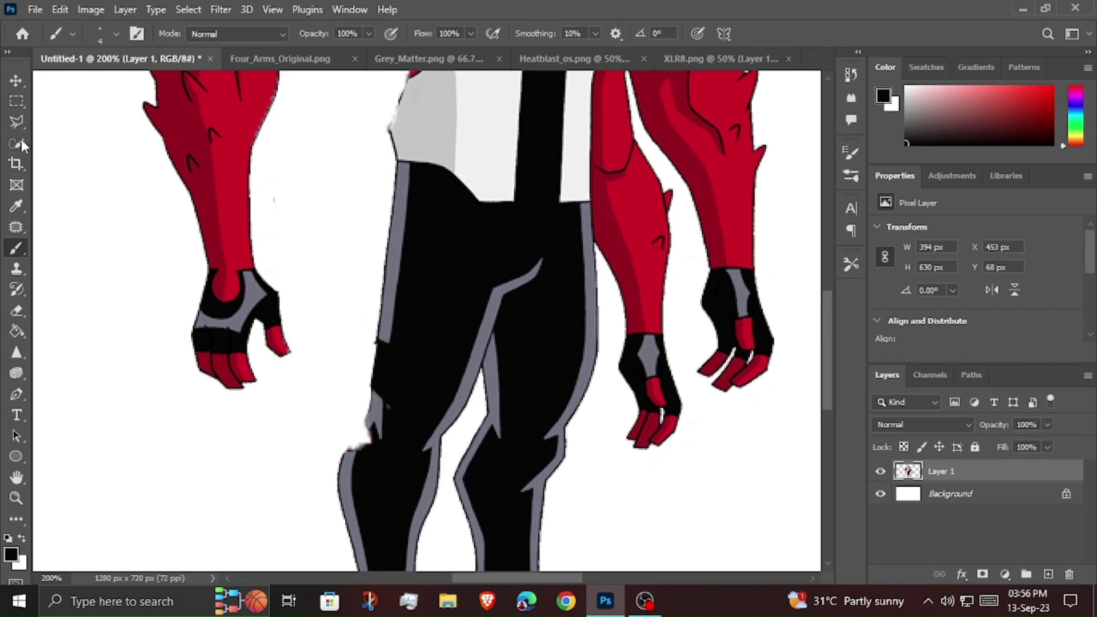
Lasso the lower white patch and paint it black with a size-25 brush.
click(16, 122)
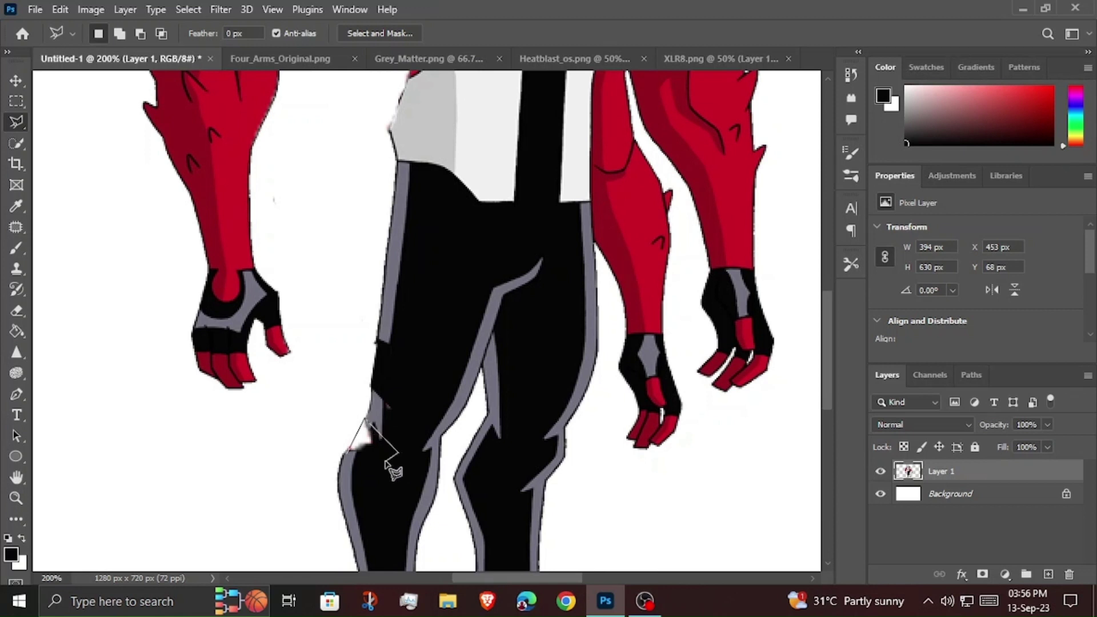
double_click(348, 453)
key(b)
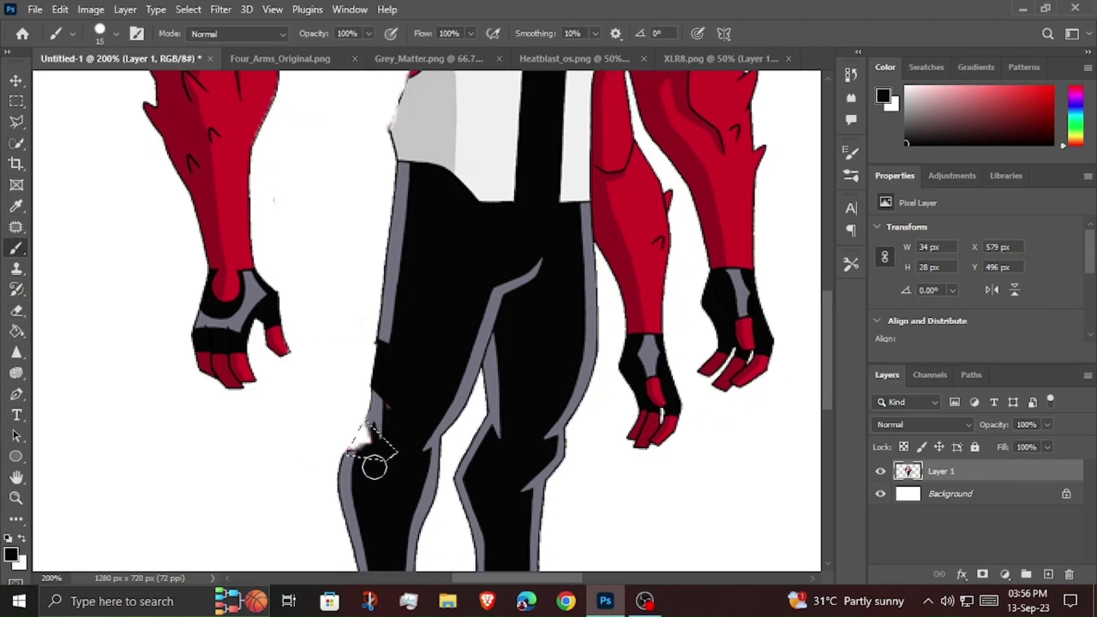
key(bracketright)
drag(374, 468, 362, 451)
key(ctrl+d)
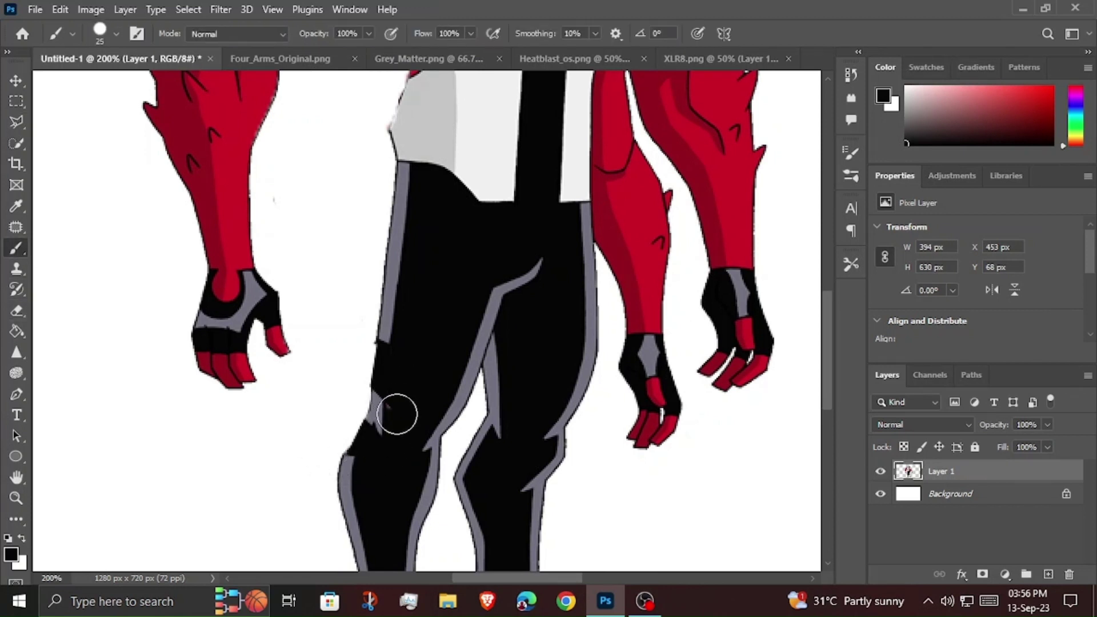
key(bracketleft)
key(bracketleft)
key(bracketleft)
Fill the dent in the leg outline with sampled grey, then reset colours to black and white.
click(17, 122)
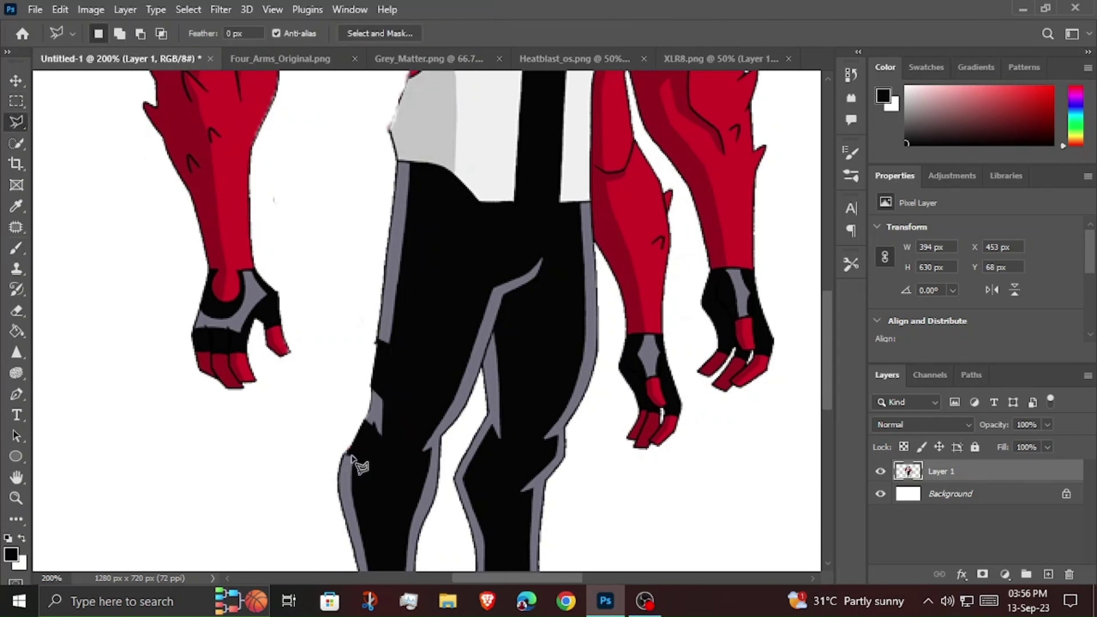
click(377, 431)
click(347, 458)
click(16, 206)
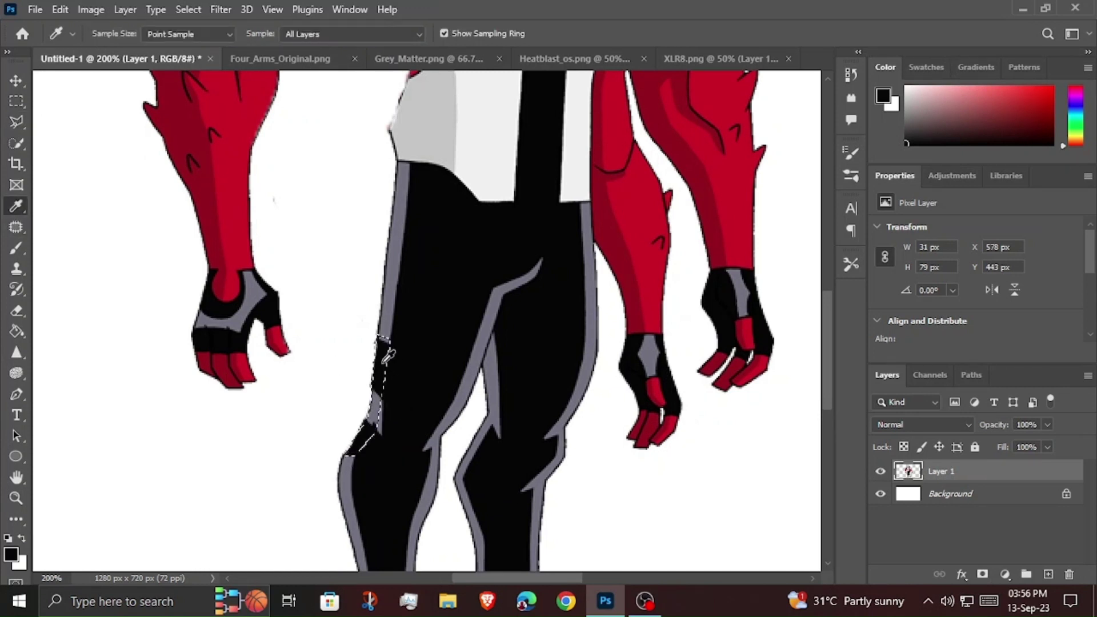
click(16, 248)
mouse_move(381, 341)
mouse_down()
mouse_move(372, 423)
mouse_move(338, 473)
mouse_up()
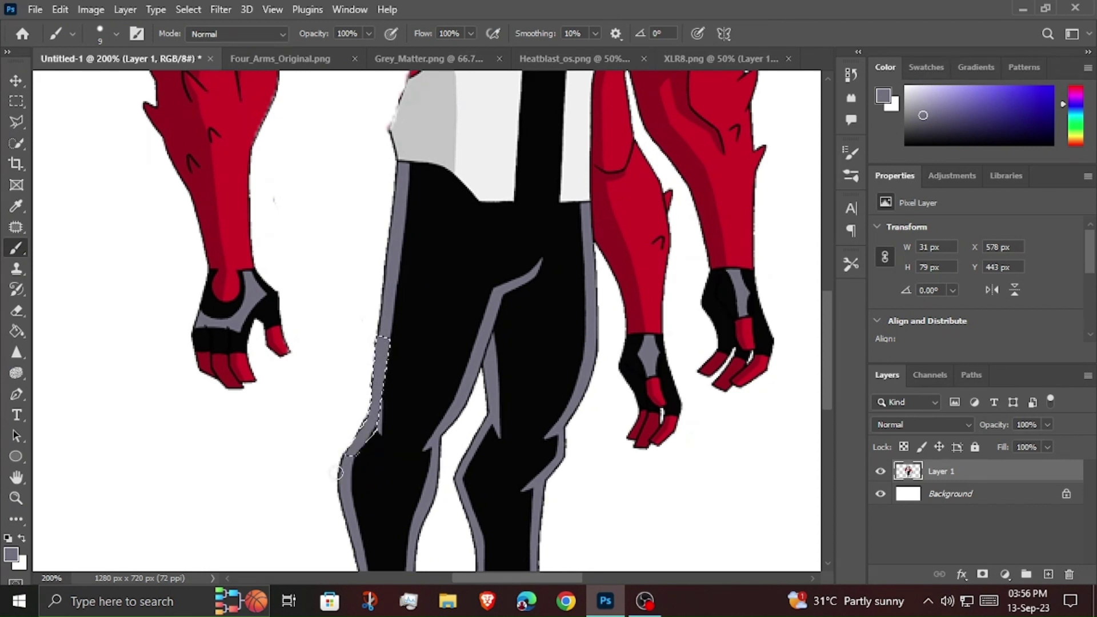
key(ctrl+d)
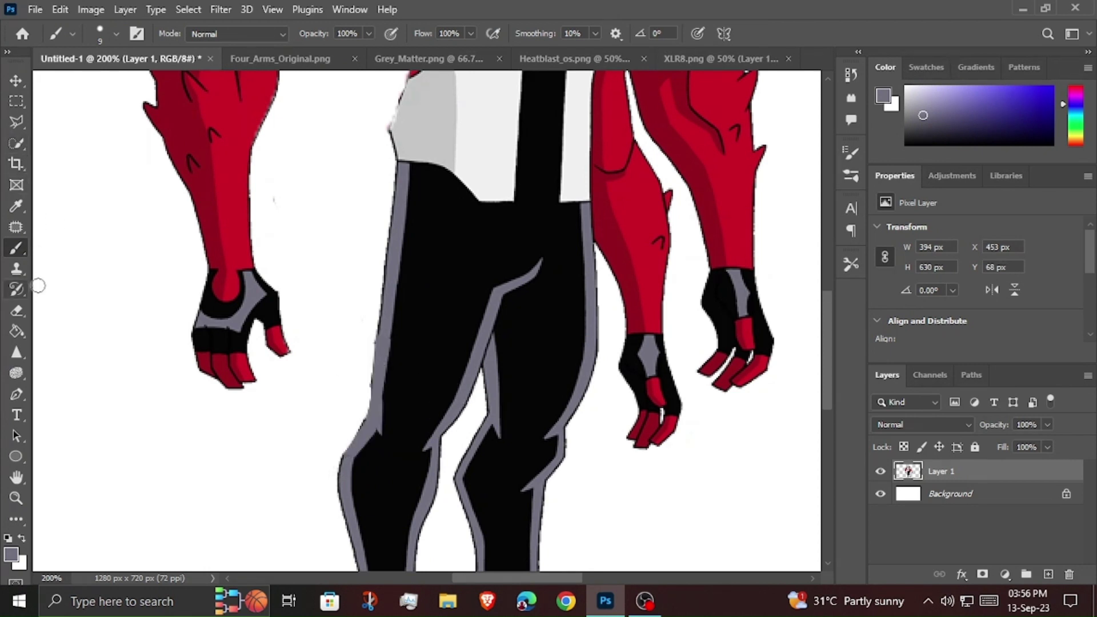
click(9, 539)
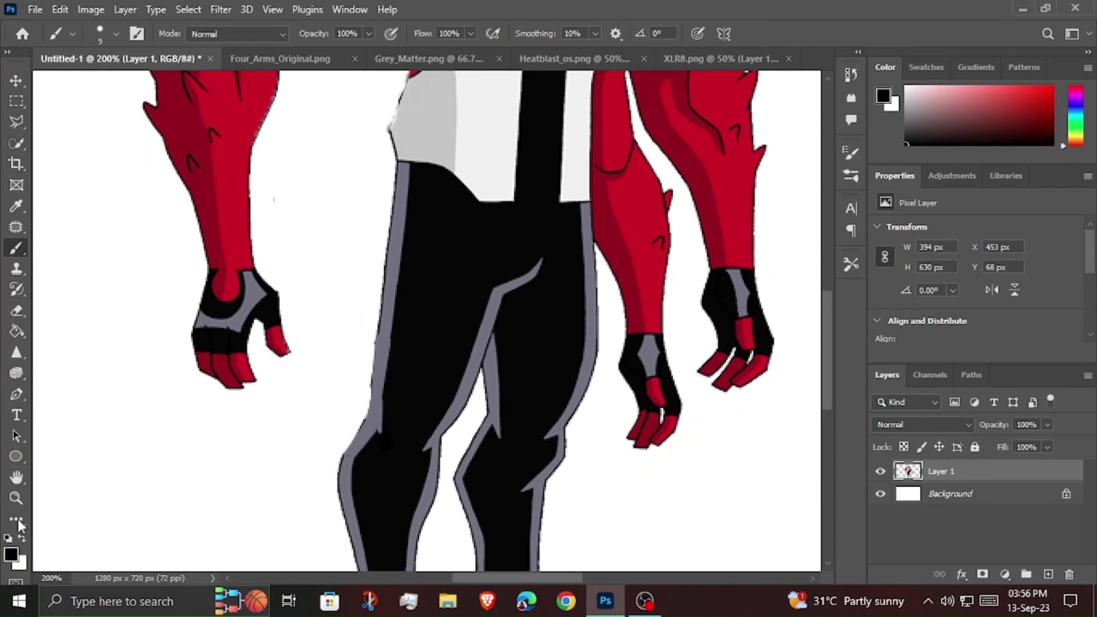
click(16, 498)
scroll(515, 237, up, 5)
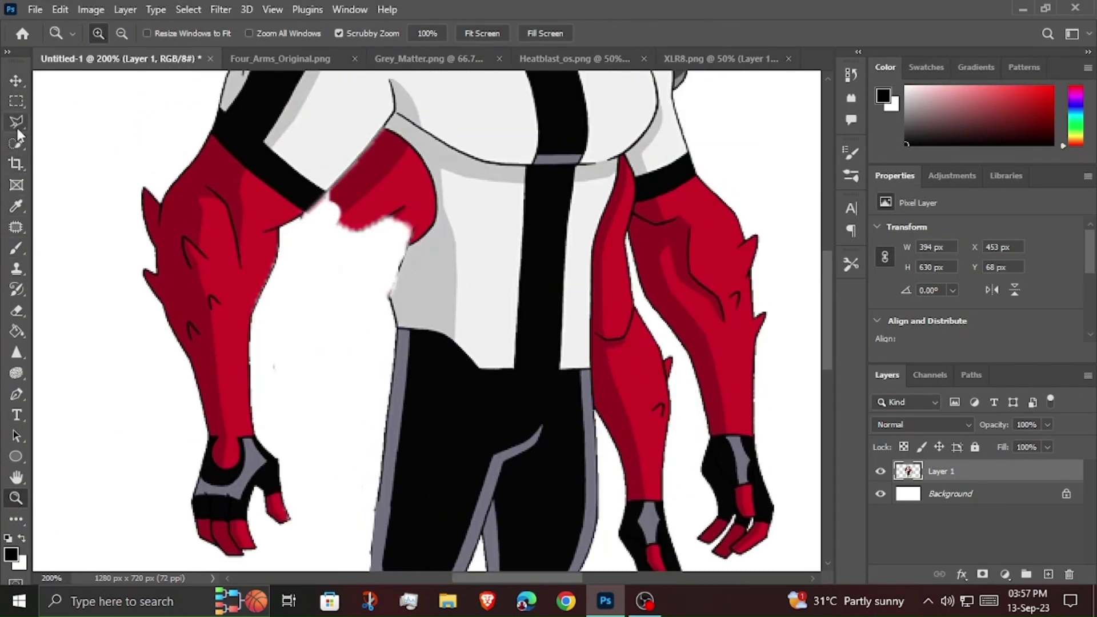
Lasso the red shoulder patch and paint it with the shirt's sampled light grey.
click(17, 126)
click(360, 160)
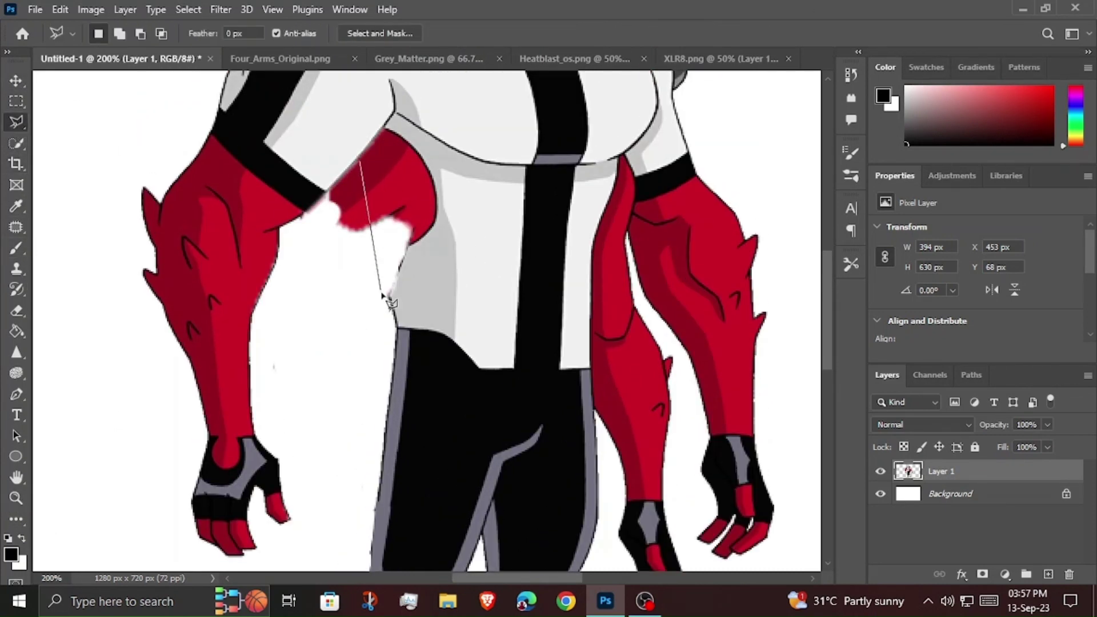
click(426, 308)
click(466, 241)
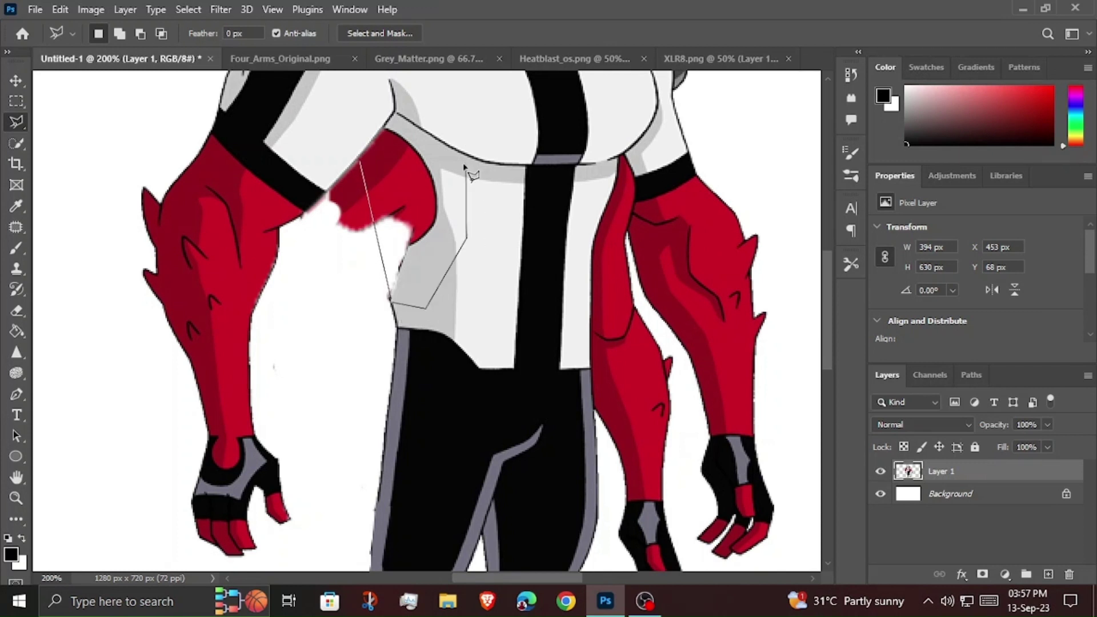
click(361, 162)
click(16, 206)
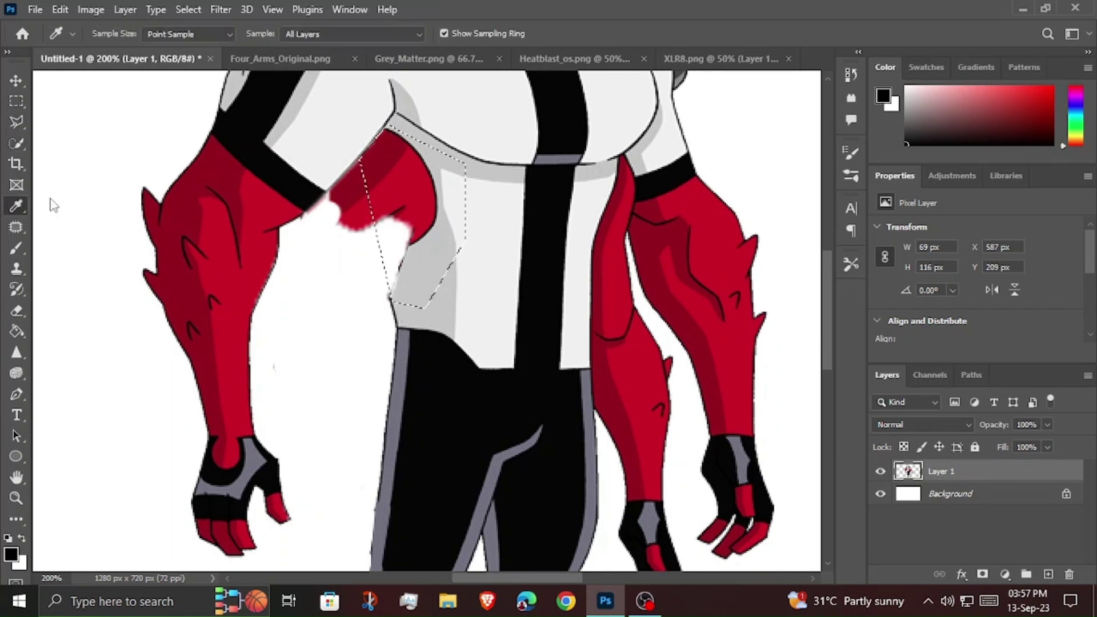
click(49, 213)
click(17, 247)
drag(411, 149, 399, 252)
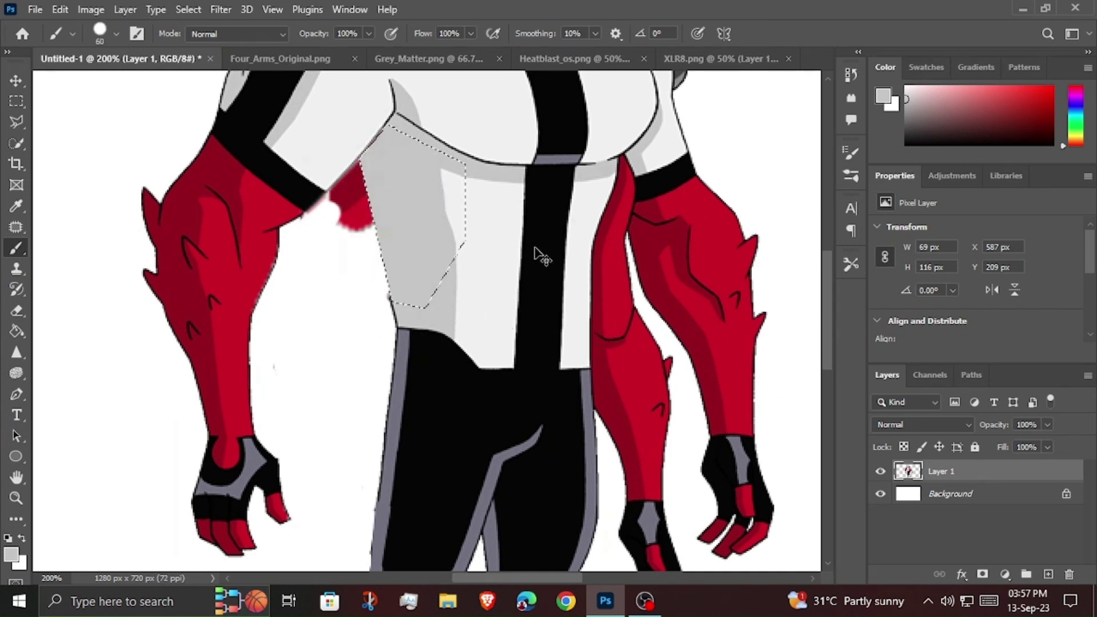
key(ctrl+d)
Paint the remaining red remnant white and shrink the brush to size 6.
click(17, 121)
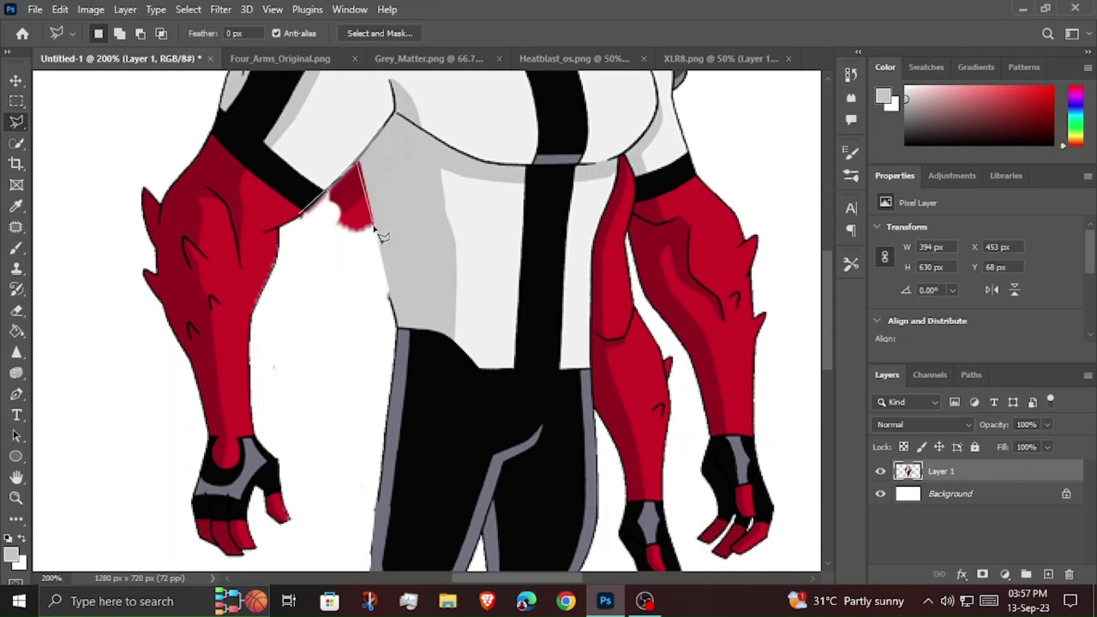
click(311, 223)
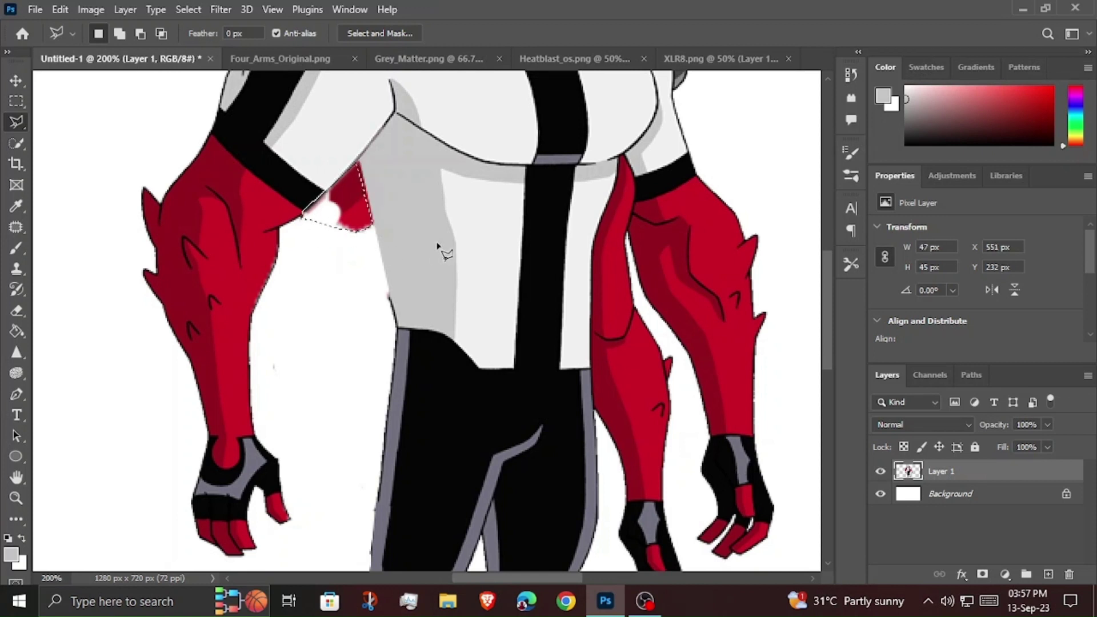
click(22, 538)
click(6, 251)
mouse_move(319, 245)
mouse_down()
mouse_move(380, 245)
mouse_move(314, 215)
mouse_move(331, 217)
mouse_up()
key(bracketleft)
key(bracketleft)
key(bracketleft)
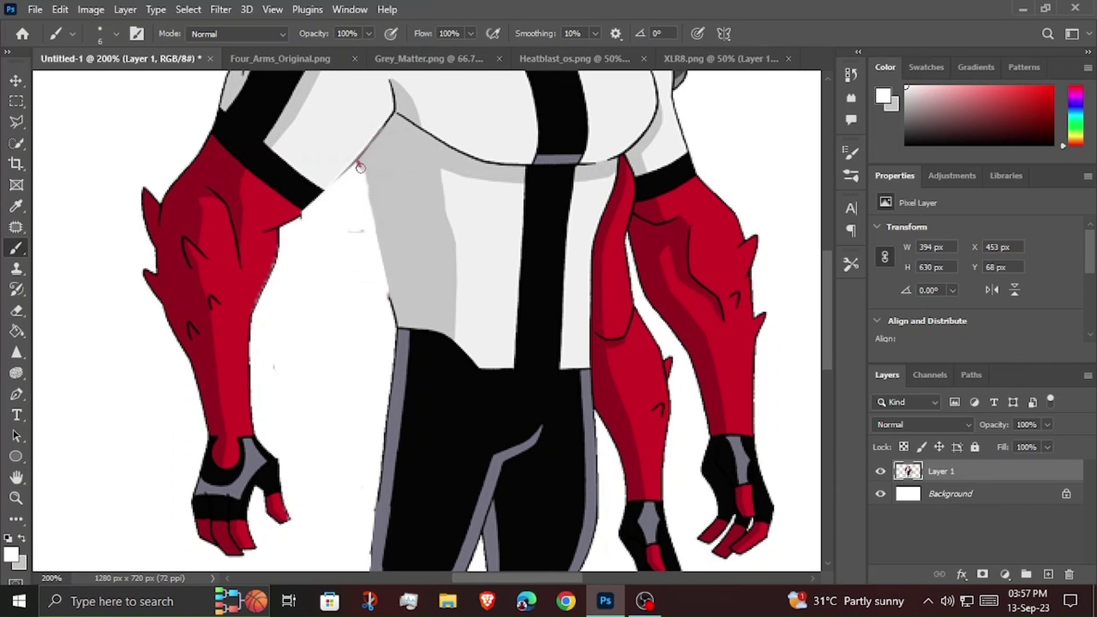
key(ctrl+minus)
scroll(172, 286, up, 2)
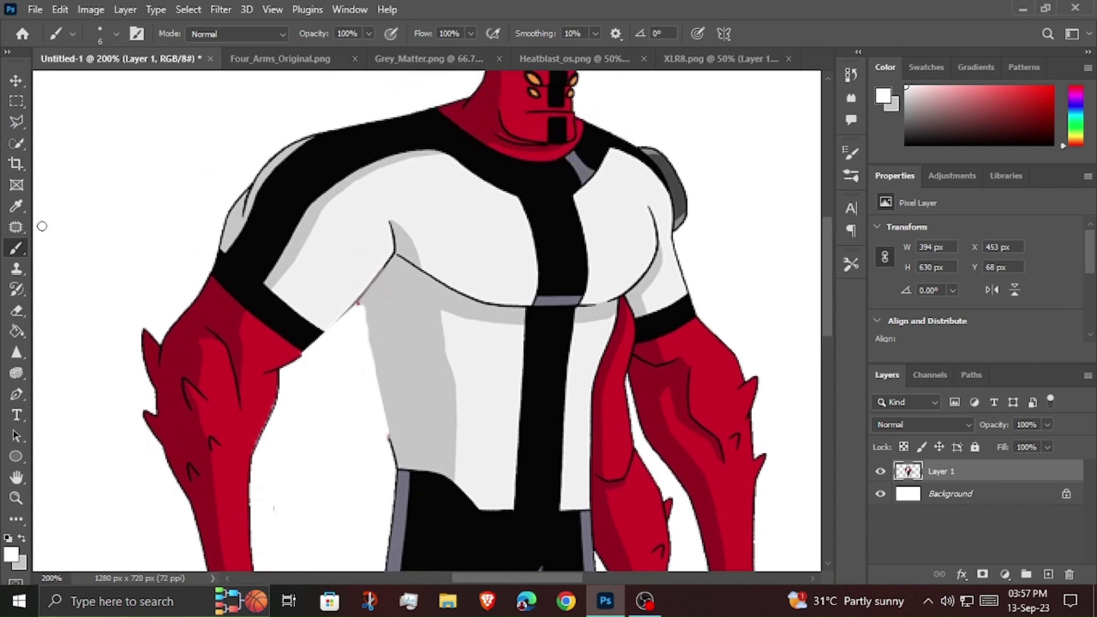
key(ctrl+plus)
Zoom in on the right side and Quick Select the outer right arm and hand.
click(16, 498)
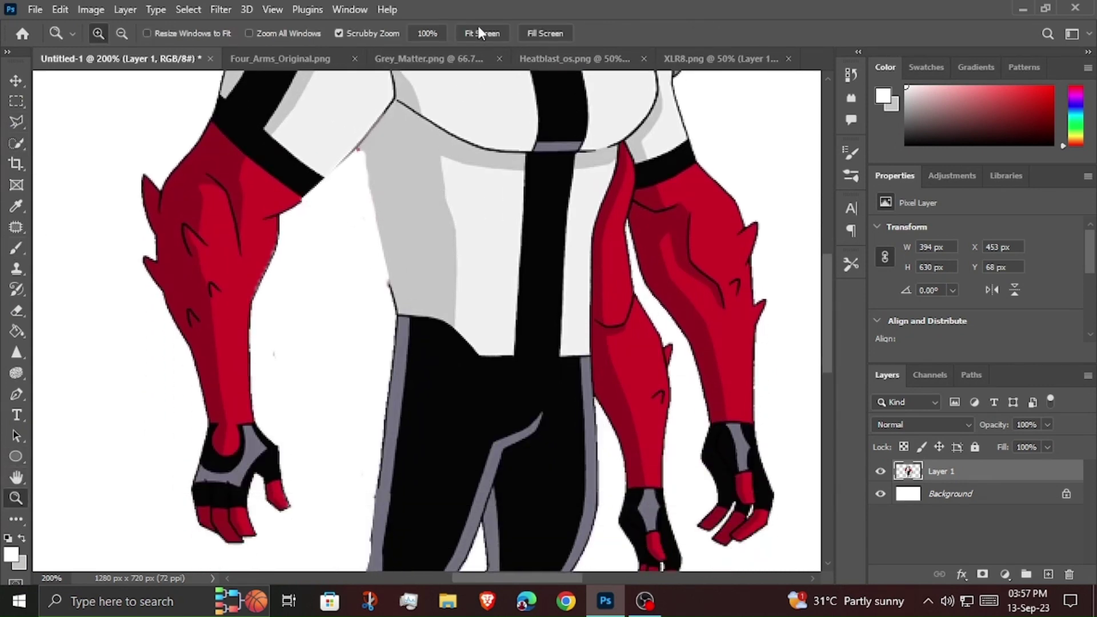
click(480, 33)
click(575, 215)
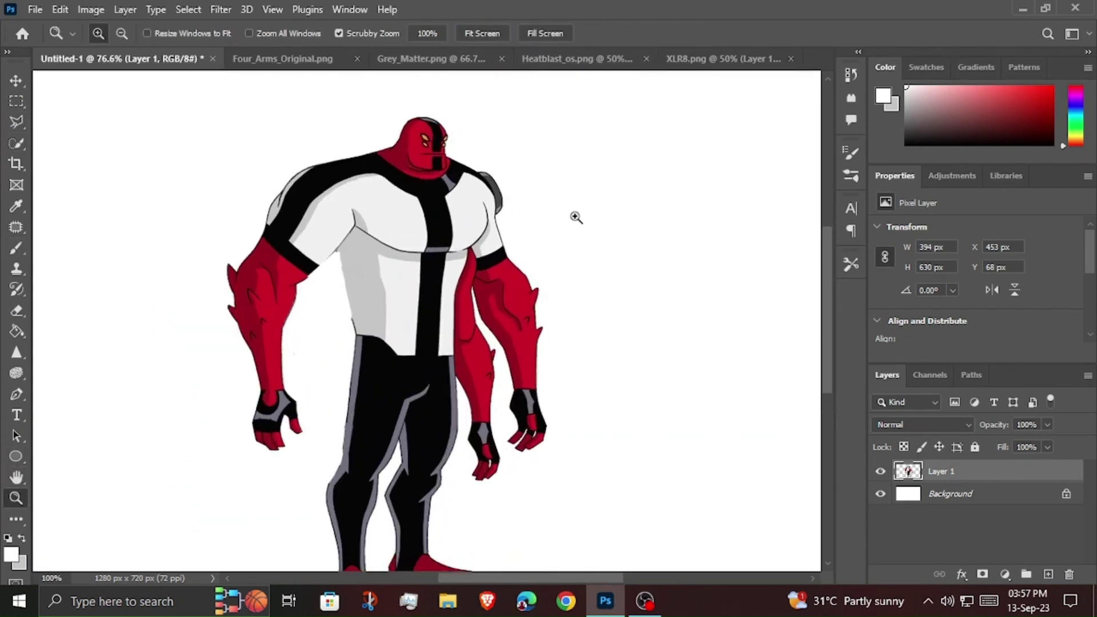
click(16, 142)
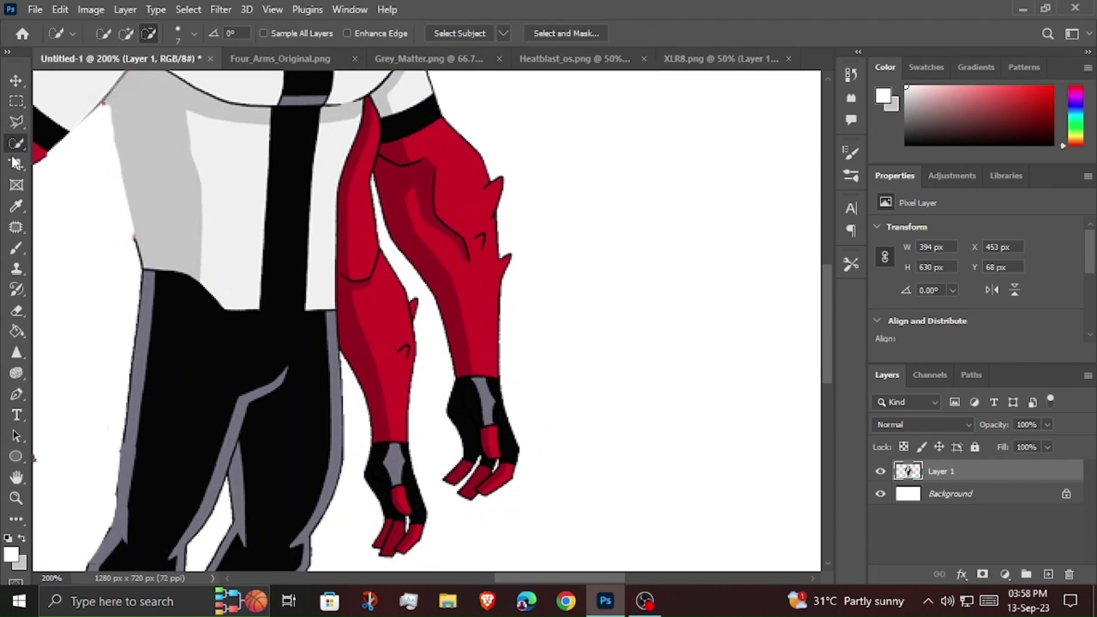
drag(489, 404, 466, 252)
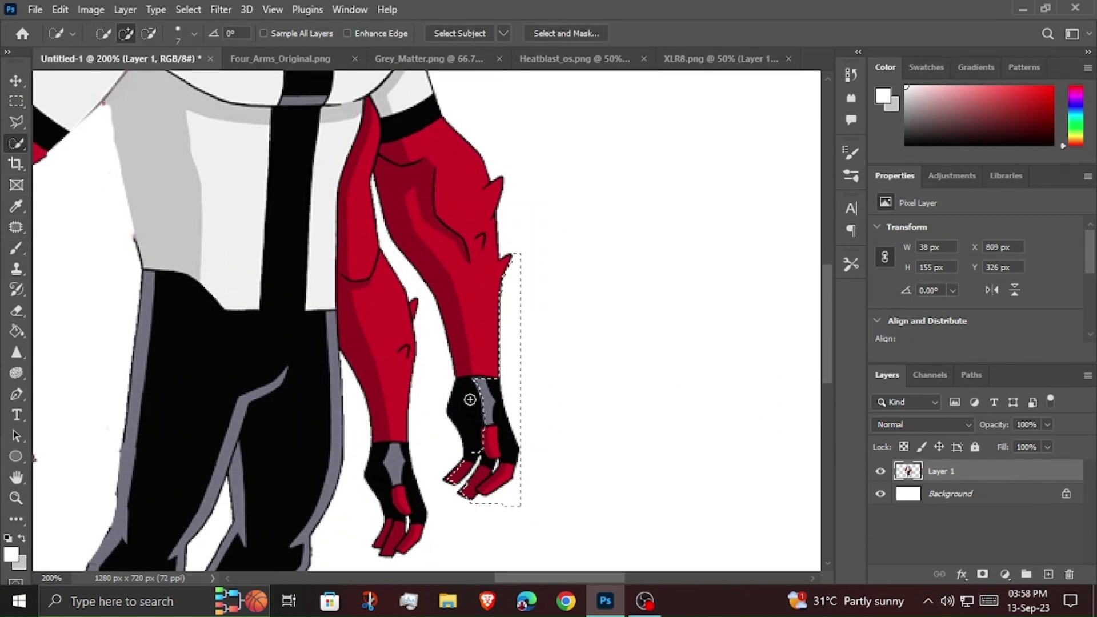
click(149, 33)
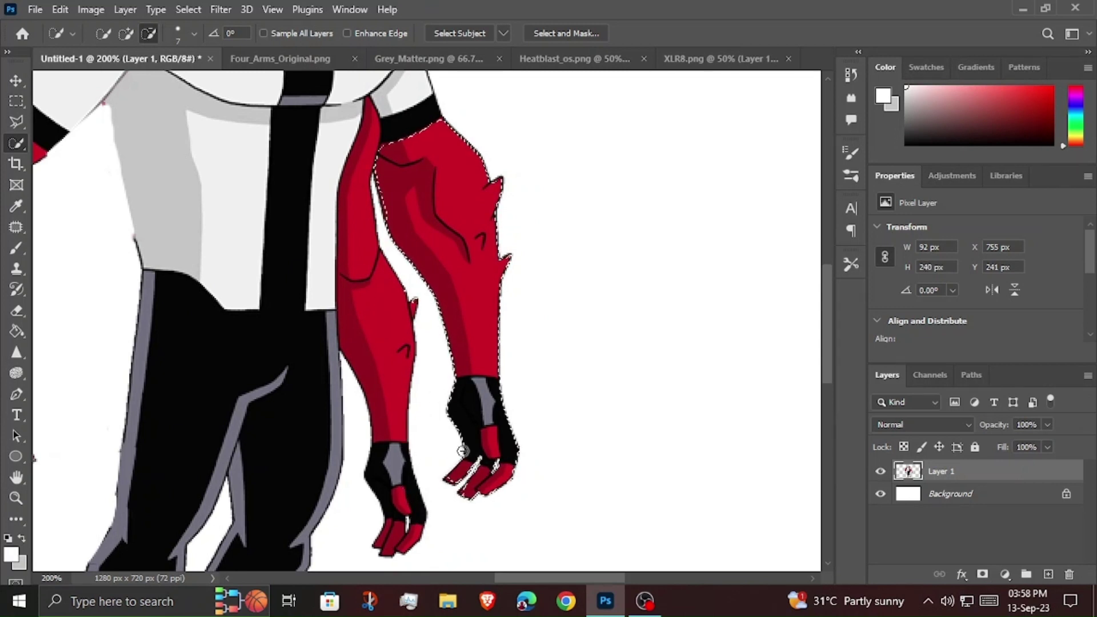
Erase the selected arm, then clean leftover finger bits and edges with a size-8 eraser.
key(b)
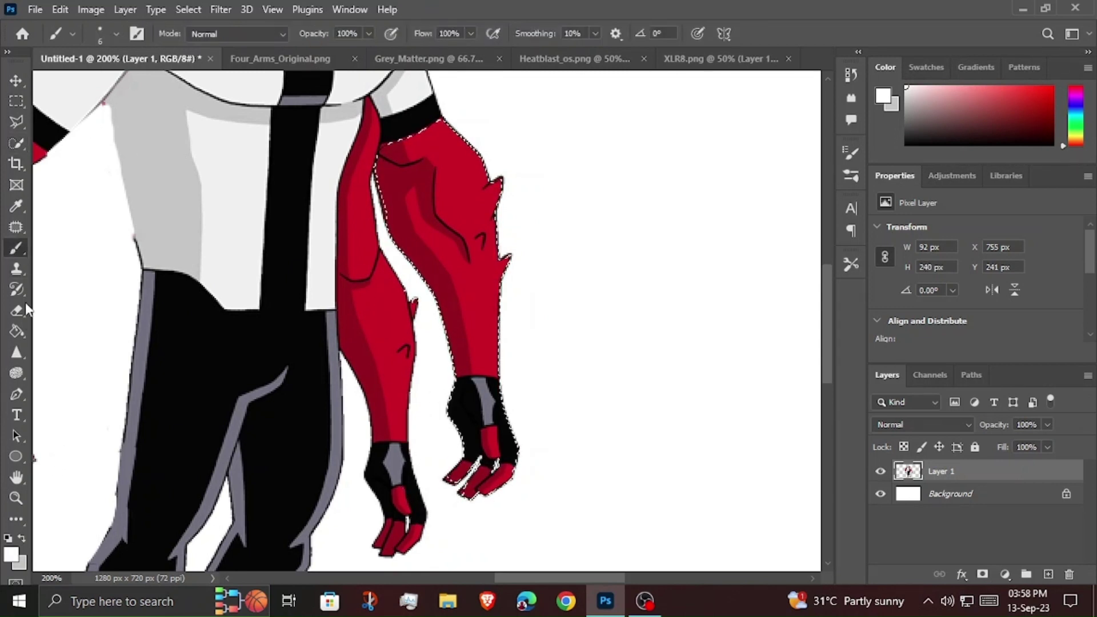
click(17, 310)
mouse_move(490, 286)
mouse_down()
mouse_move(446, 166)
mouse_move(477, 196)
mouse_move(489, 466)
mouse_move(534, 417)
mouse_up()
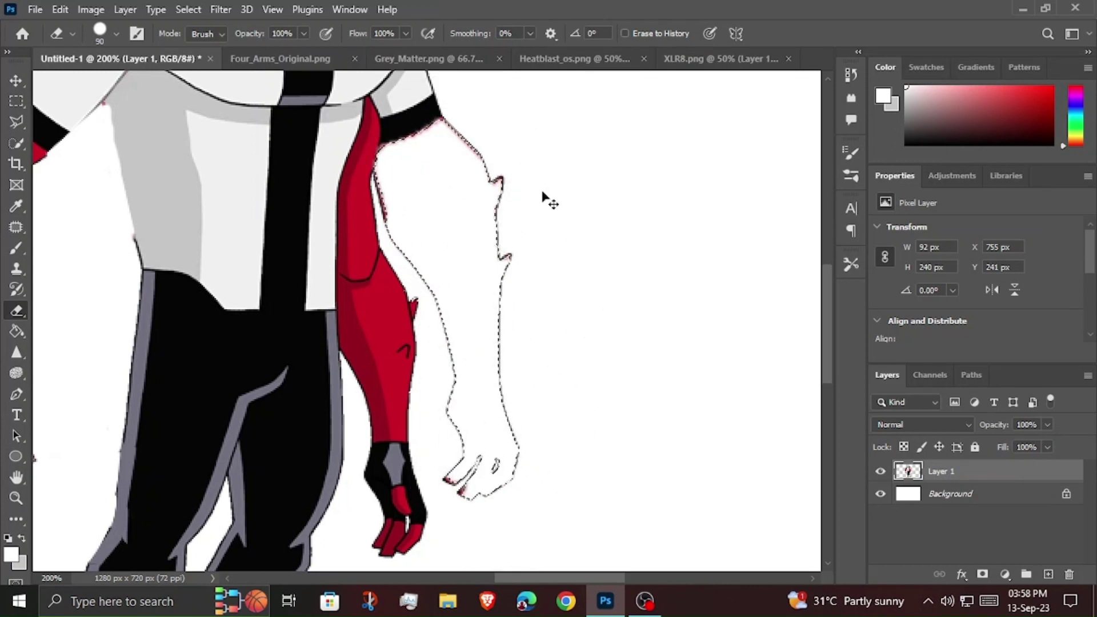
key(ctrl+d)
key(bracketleft)
key(bracketleft)
key(bracketleft)
mouse_move(486, 488)
mouse_down()
mouse_move(458, 448)
mouse_move(447, 289)
mouse_move(399, 216)
mouse_move(397, 167)
mouse_move(498, 189)
mouse_move(519, 510)
mouse_up()
scroll(529, 440, up, 5)
key(bracketleft)
key(bracketleft)
key(bracketleft)
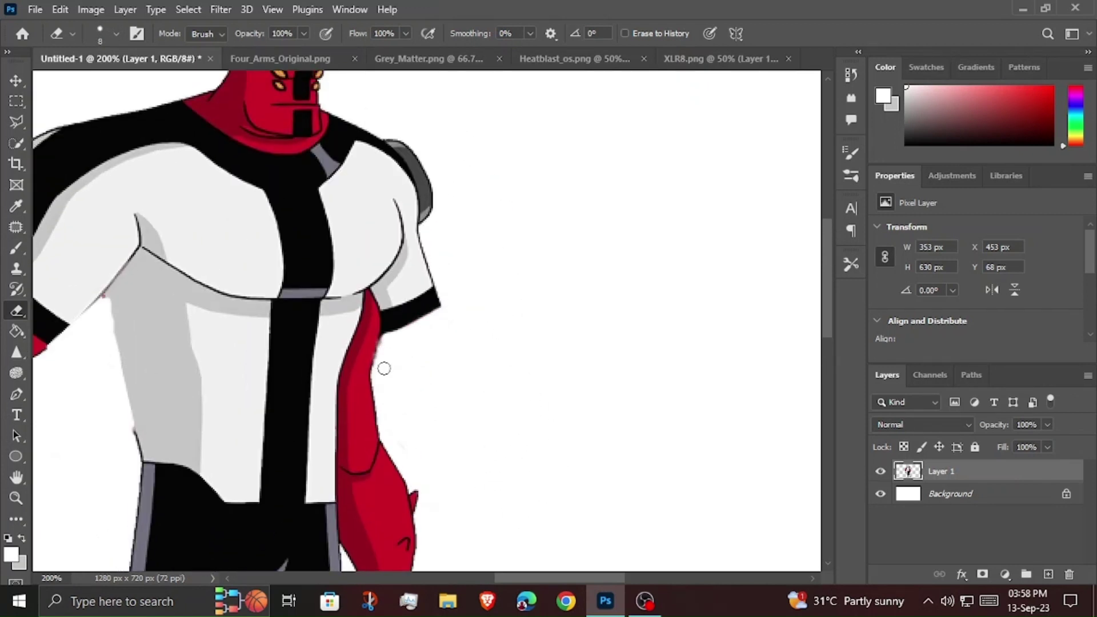
scroll(392, 337, up, 1)
click(16, 498)
Fit the view and cycle through the open images to Heatblast_os.png.
click(464, 35)
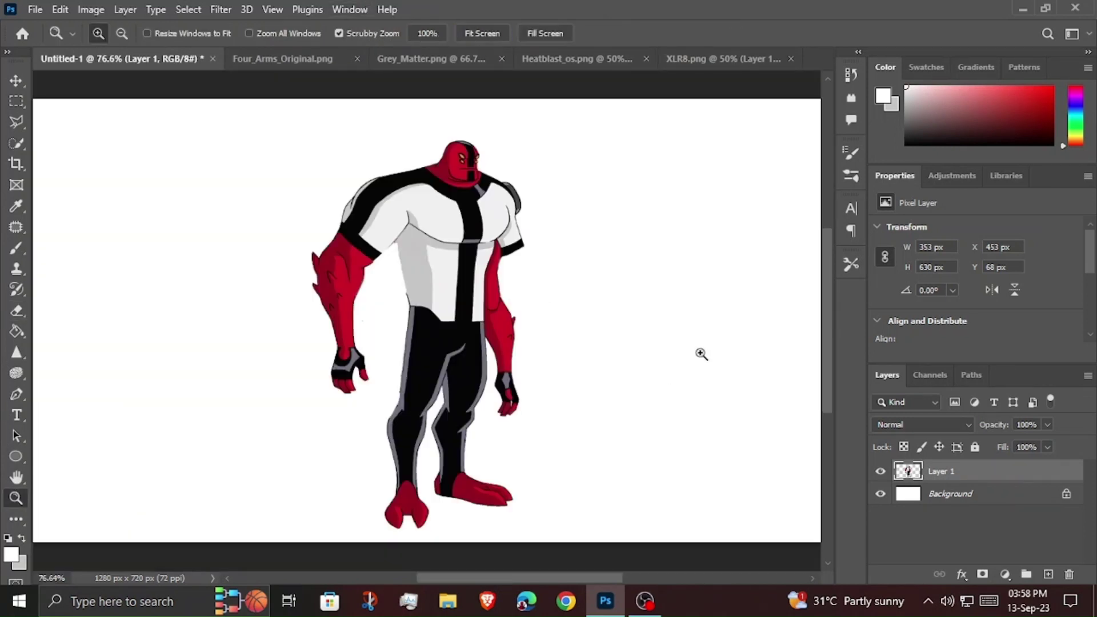
click(283, 57)
click(463, 57)
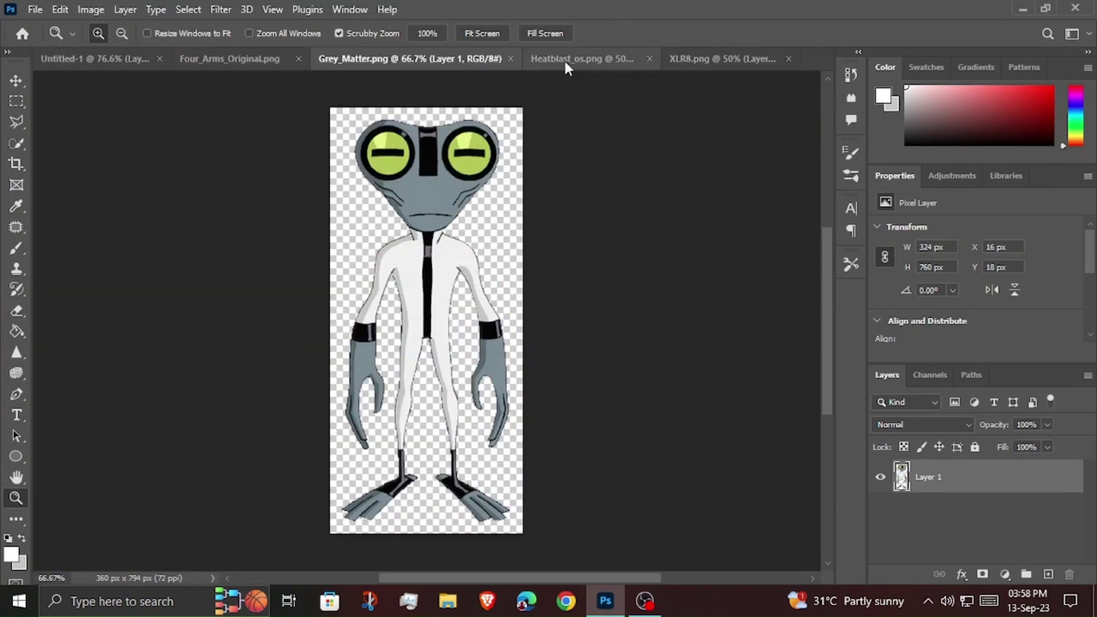
click(564, 59)
Quick Select Heatblast's left arm up to the shoulder and copy it to Layer 2.
click(16, 143)
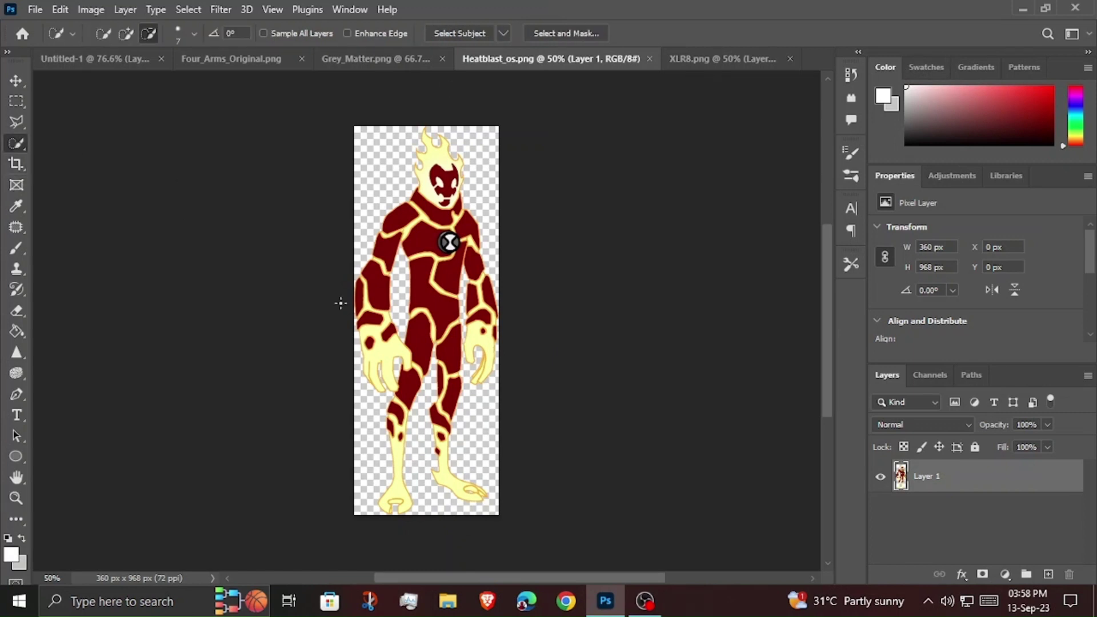
click(127, 34)
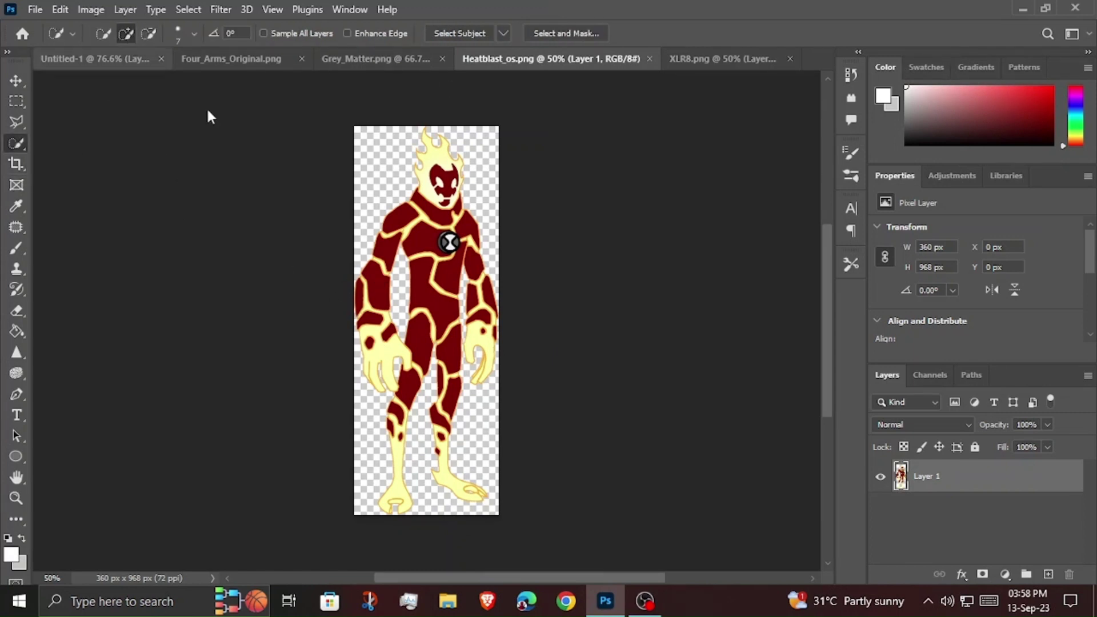
click(384, 284)
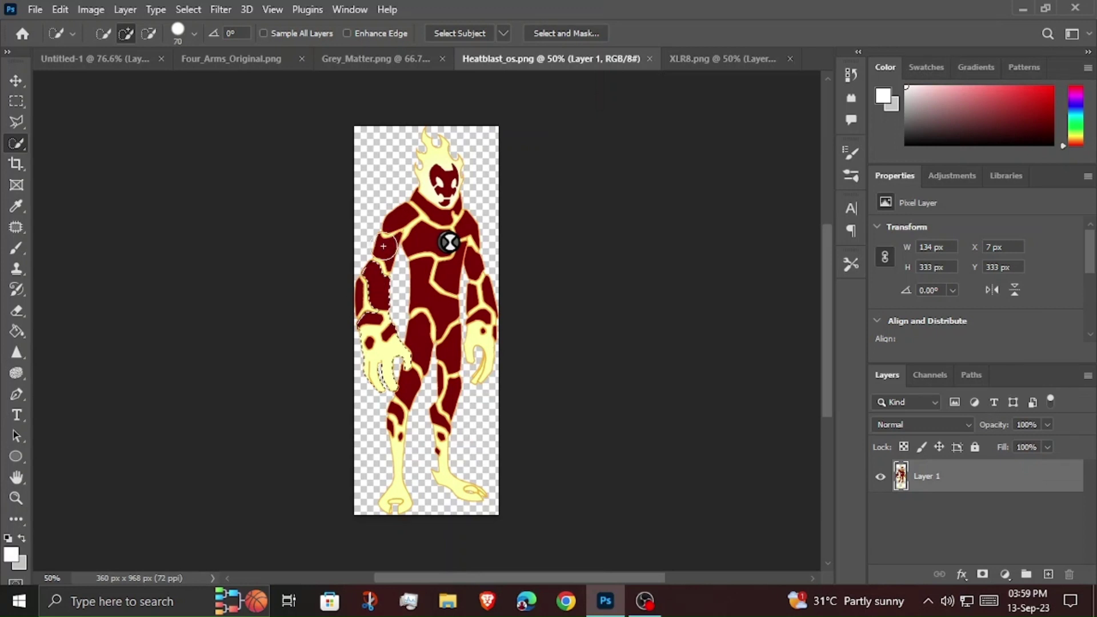
drag(383, 246, 371, 268)
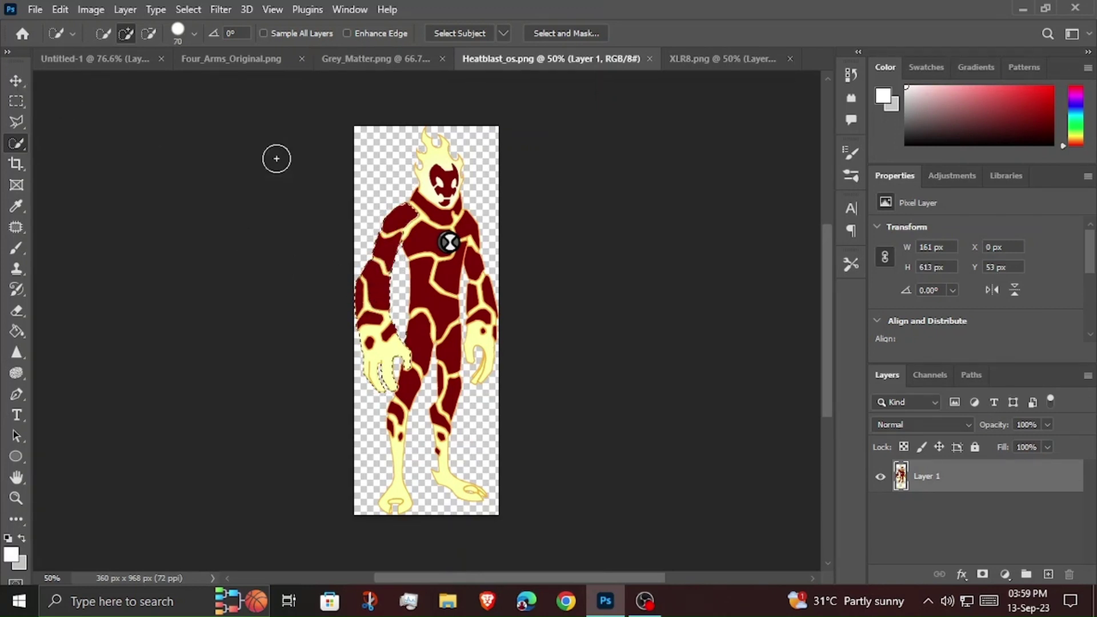
key(ctrl+j)
click(18, 82)
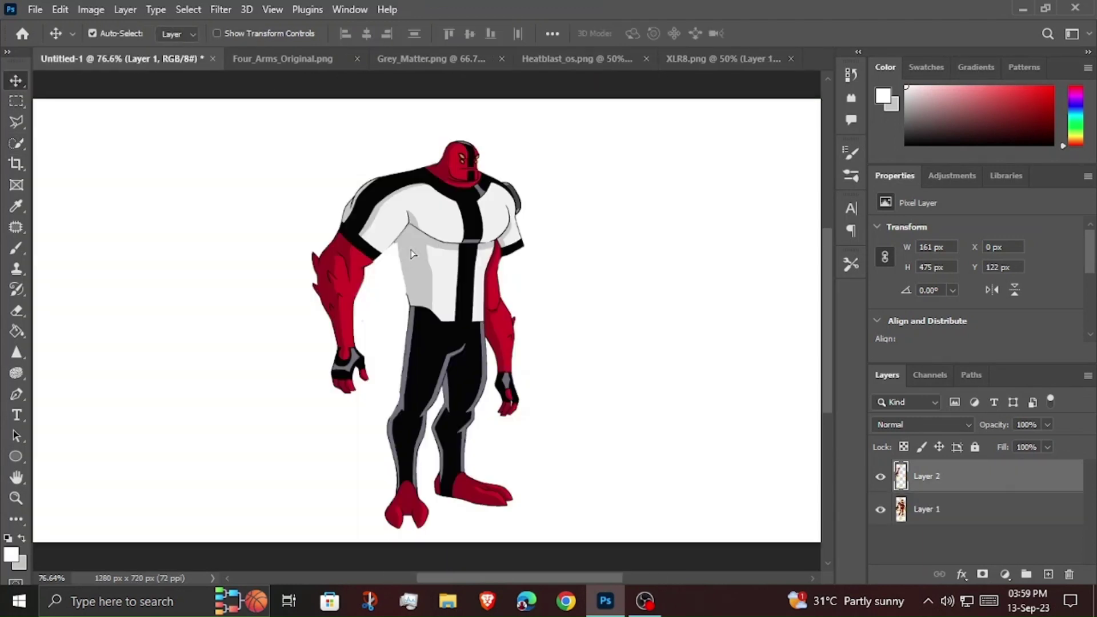
Bring the Heatblast arm into Untitled-1, scaled to about 122 × 324 px, tilted onto the shoulder.
mouse_move(391, 249)
mouse_down()
mouse_move(392, 236)
mouse_move(404, 321)
mouse_up()
key(ctrl+t)
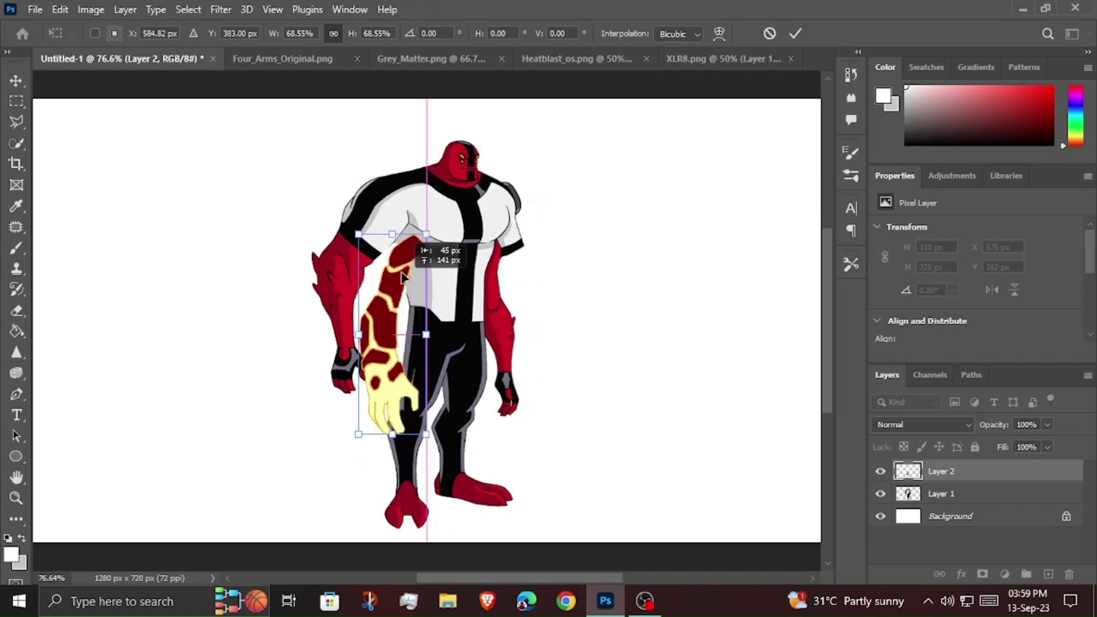
drag(418, 368, 405, 267)
drag(437, 216, 460, 171)
drag(426, 420, 415, 378)
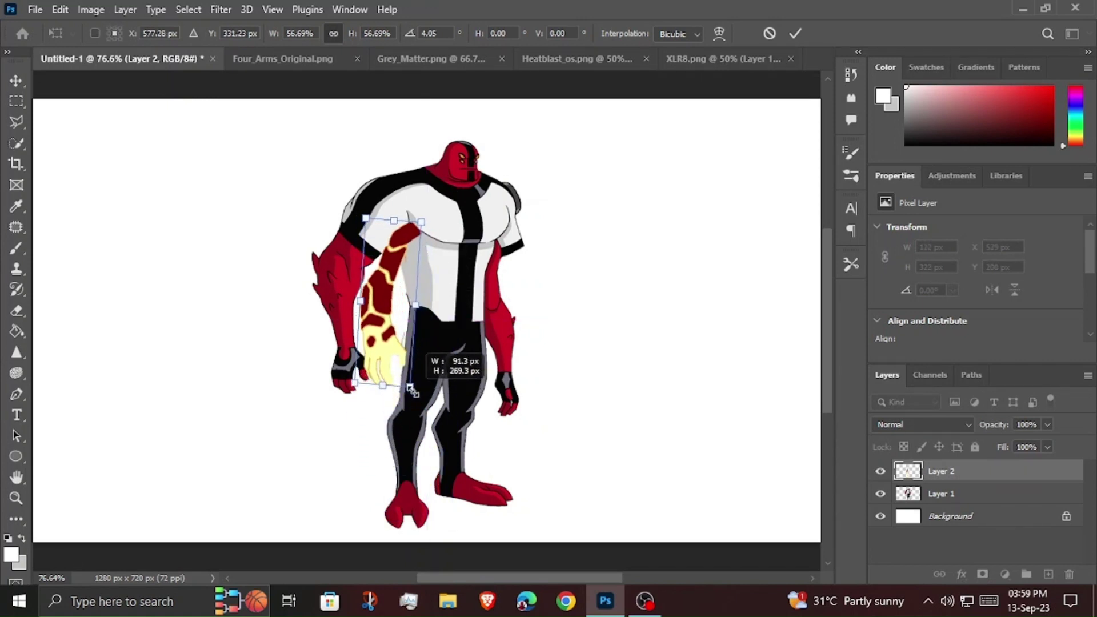
drag(389, 312, 393, 323)
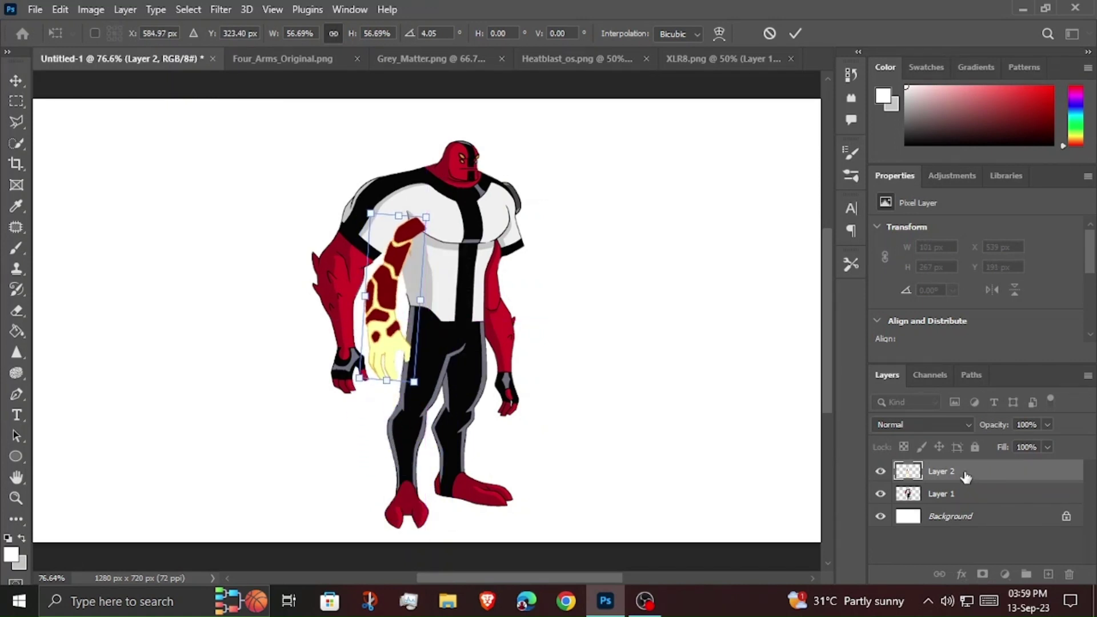
mouse_move(966, 477)
mouse_down()
mouse_move(972, 503)
mouse_move(960, 465)
mouse_up()
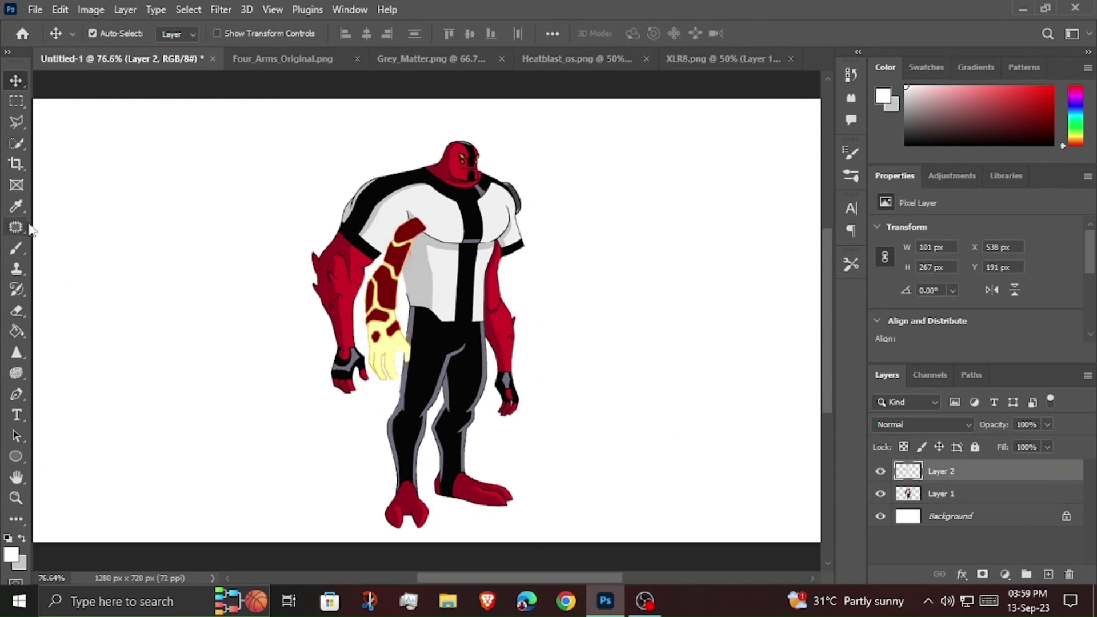
mouse_move(400, 240)
mouse_down()
mouse_move(409, 343)
mouse_move(400, 268)
mouse_up()
key(ctrl+t)
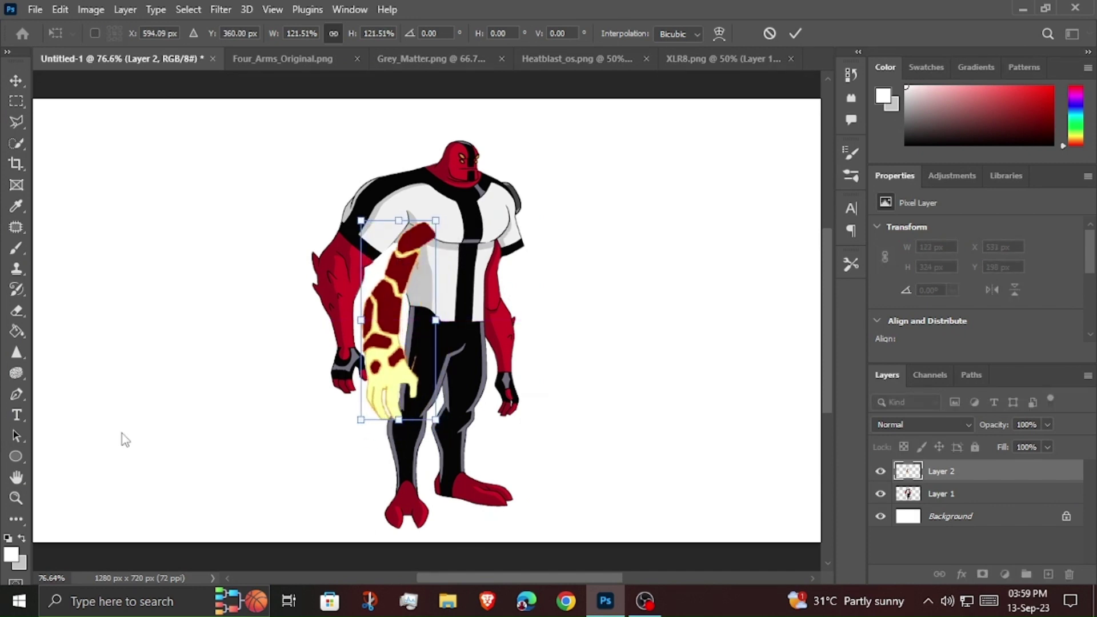
key(Return)
Zoom to 200% and erase the arm's red top overlapping the white shirt.
key(z)
double_click(432, 238)
key(e)
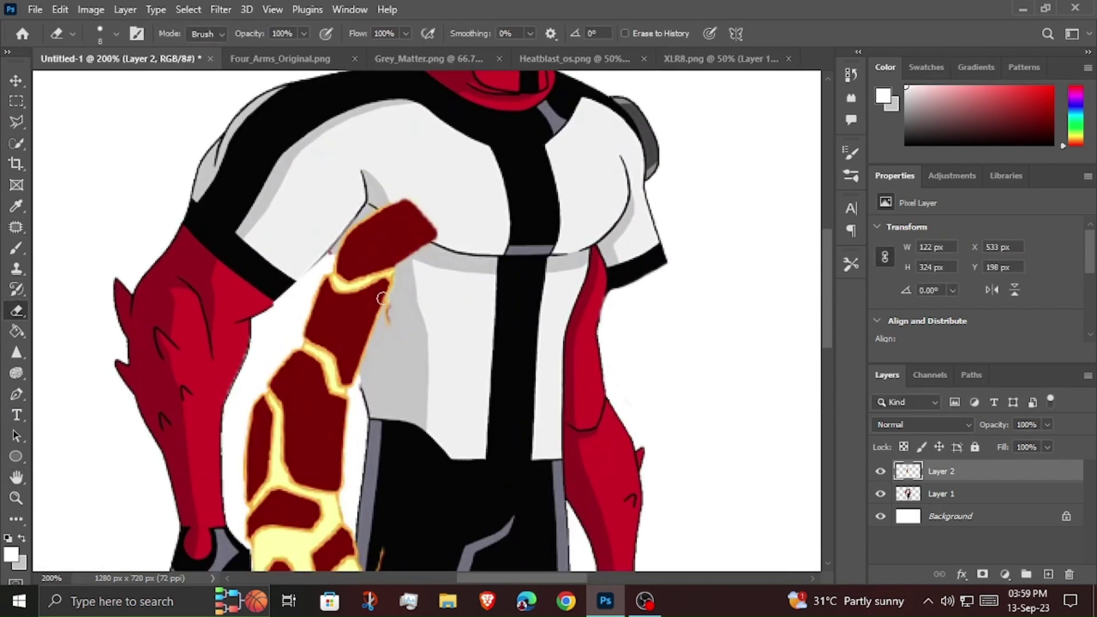
mouse_move(345, 242)
mouse_down()
mouse_move(360, 354)
mouse_move(343, 283)
mouse_up()
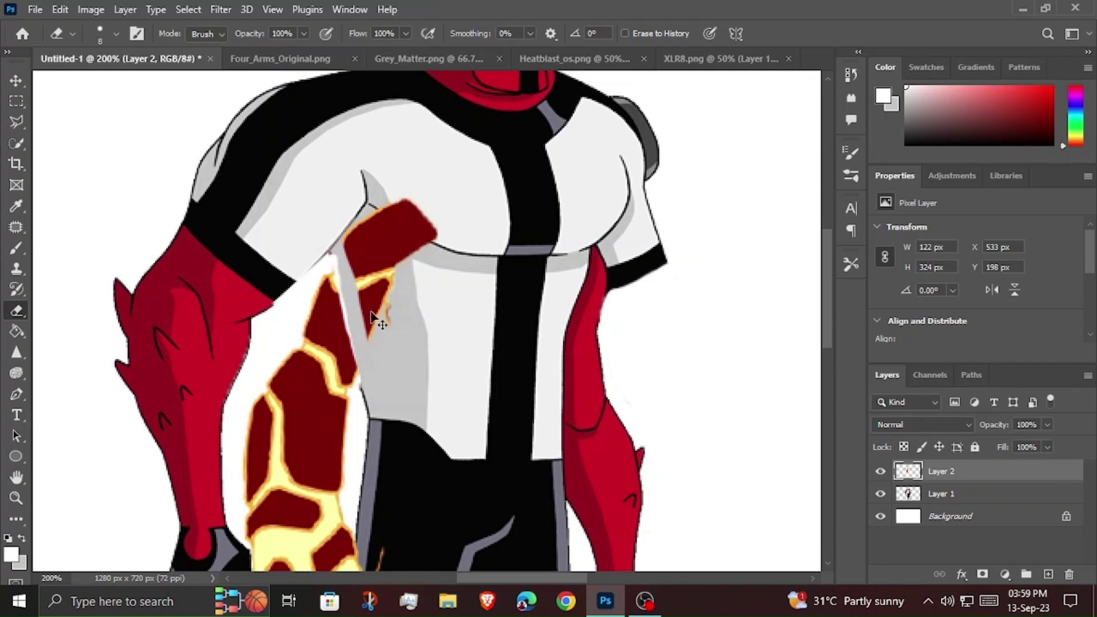
key(ctrl+z)
mouse_move(364, 378)
mouse_down()
mouse_move(364, 231)
mouse_move(421, 220)
mouse_move(414, 240)
mouse_move(400, 238)
mouse_move(382, 323)
mouse_up()
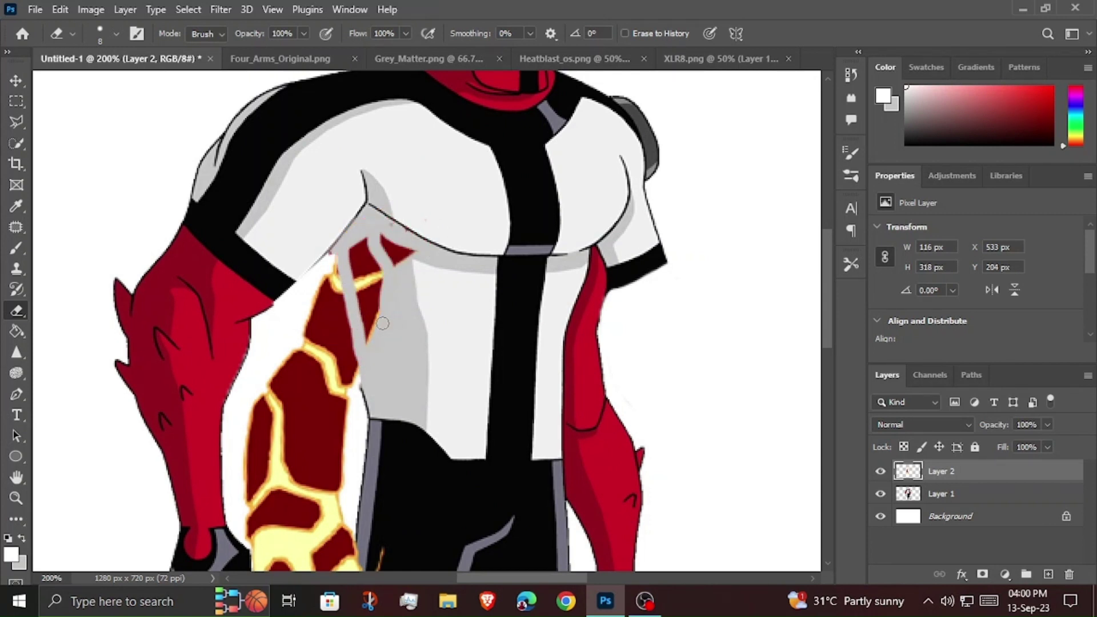
key(bracketright)
drag(392, 246, 379, 282)
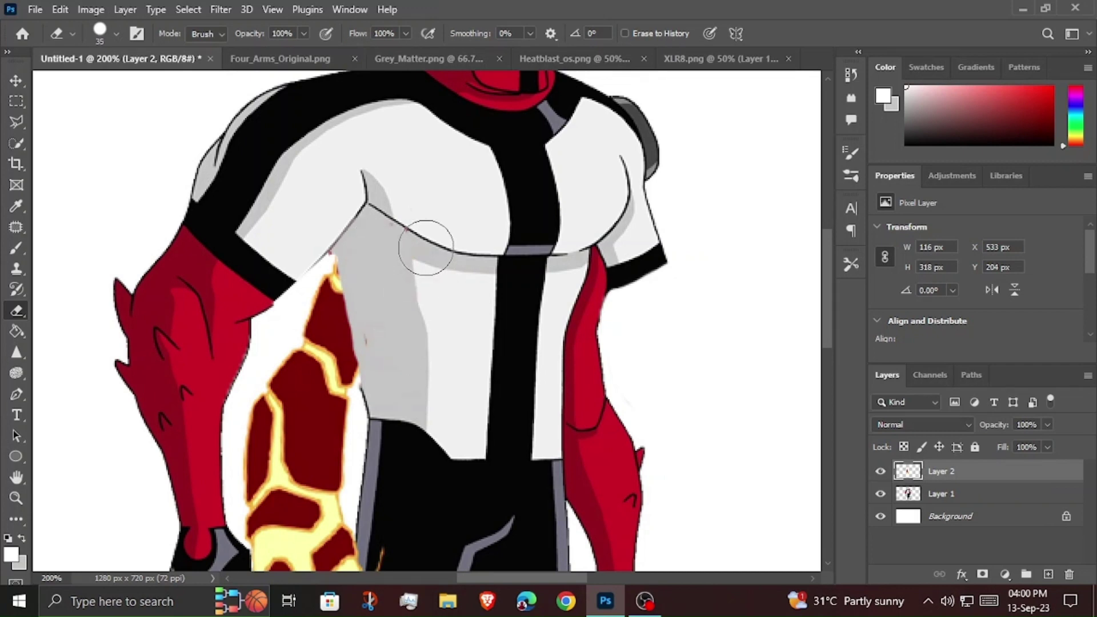
scroll(387, 336, up, 2)
scroll(426, 379, down, 2)
scroll(431, 379, down, 10)
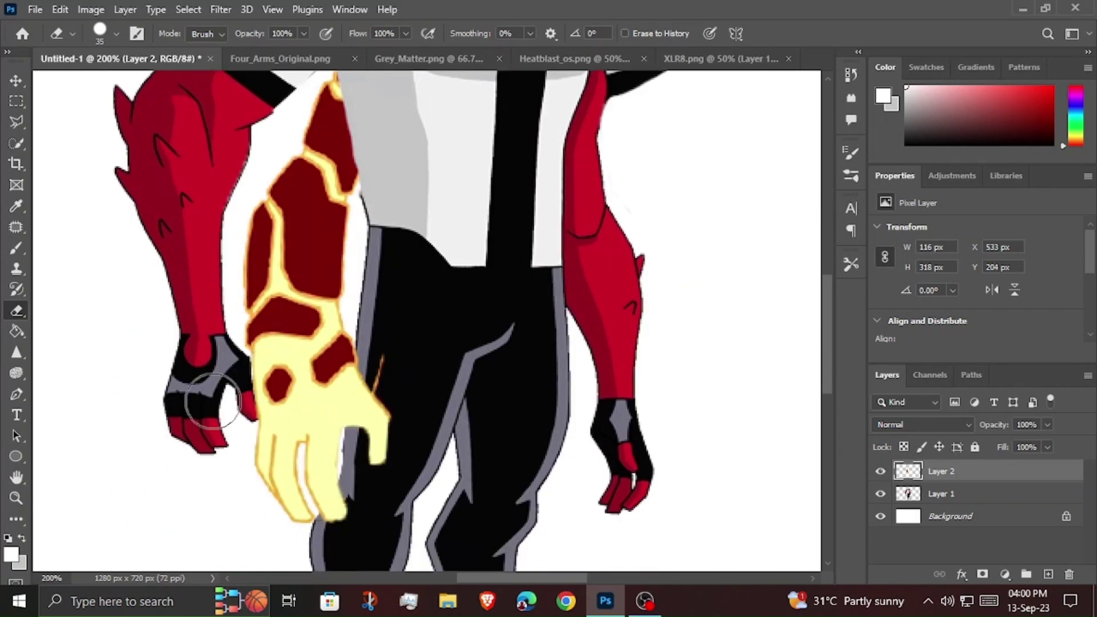
scroll(396, 405, up, 10)
scroll(397, 405, up, 3)
Sample the arm's dark red and paint two dark-red crack lines across Four Arms' chest.
key(i)
click(338, 403)
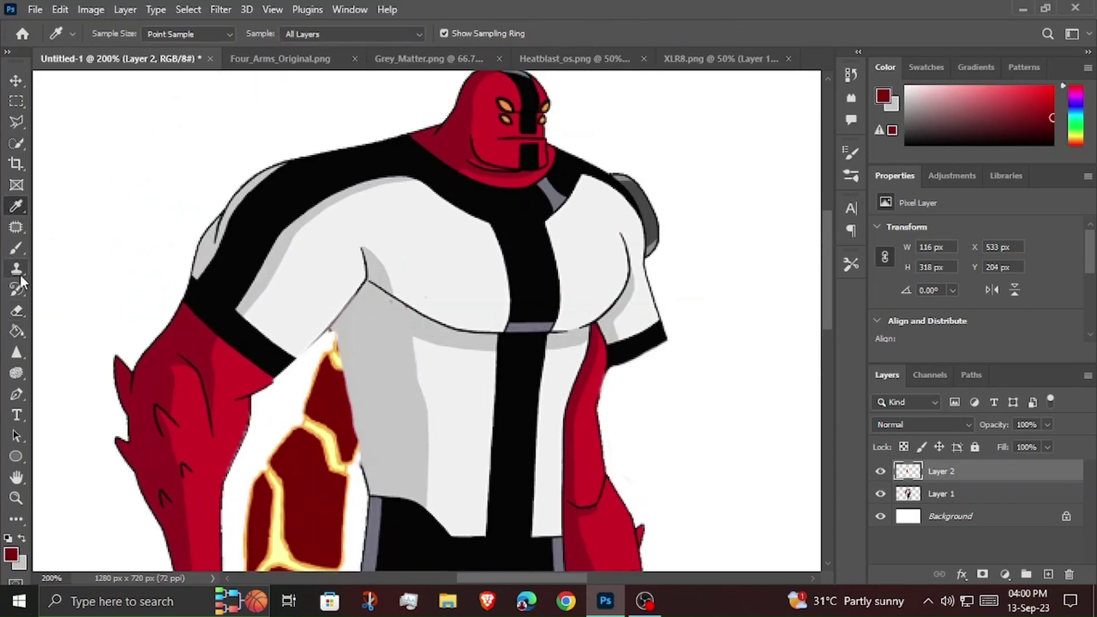
key(b)
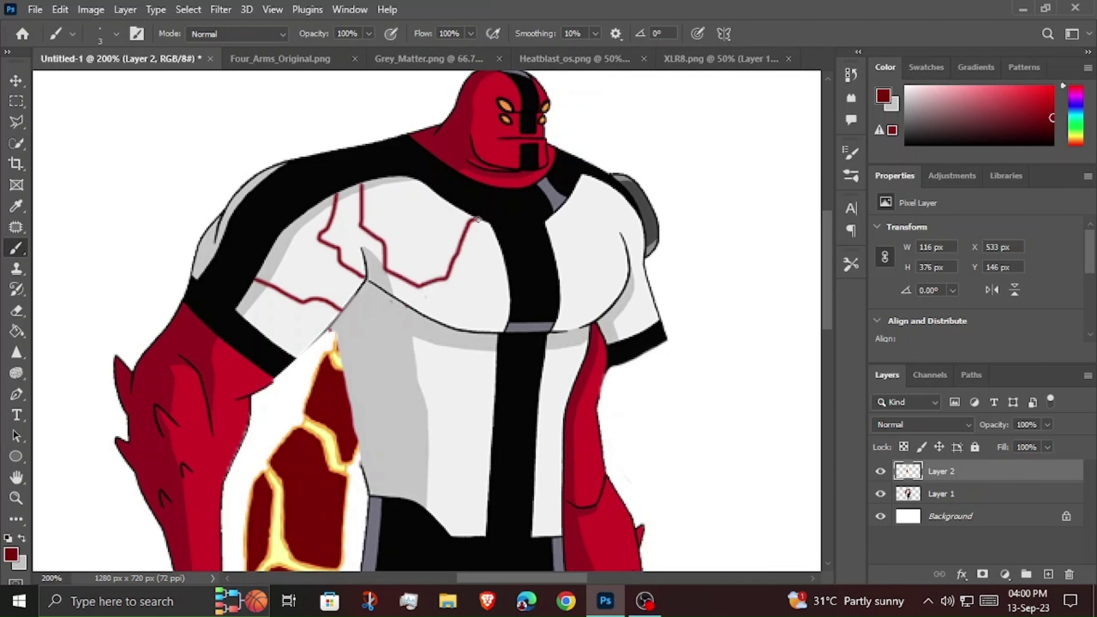
scroll(360, 275, down, 1)
scroll(361, 275, down, 2)
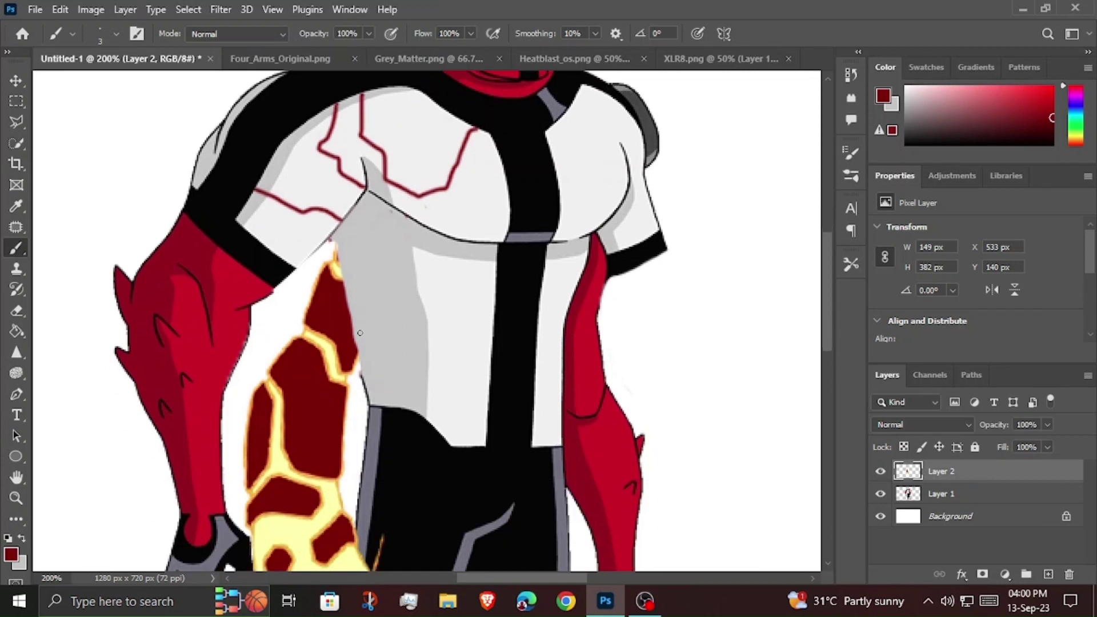
drag(425, 346, 459, 390)
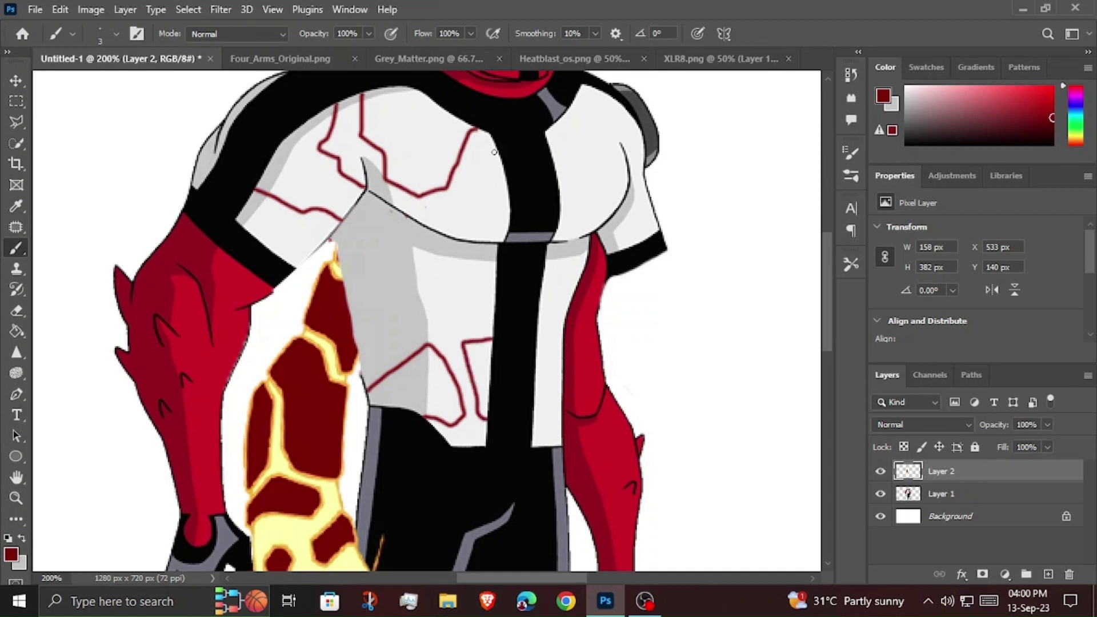
drag(495, 152, 423, 235)
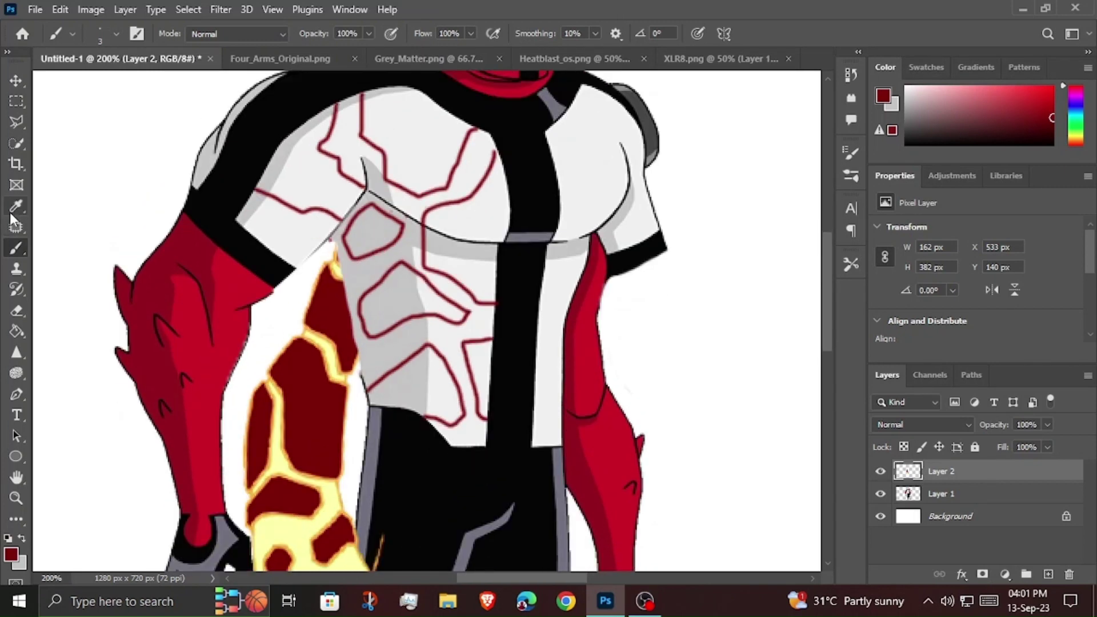
click(12, 208)
Undo an accidental whole-canvas red fill and merge the arm and figure layers.
click(17, 331)
click(314, 184)
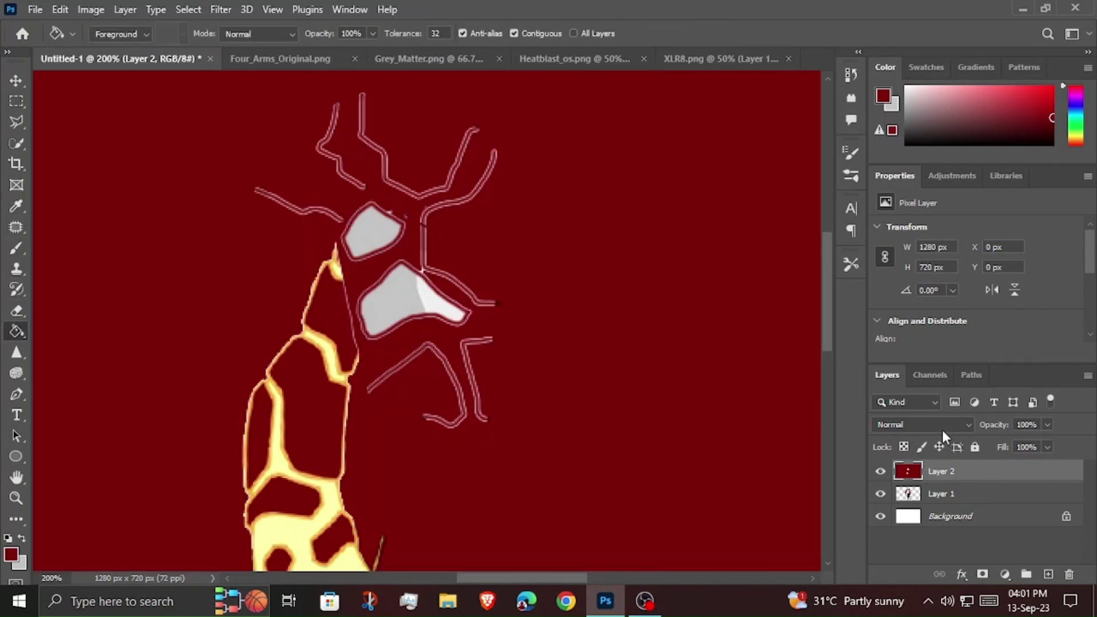
shift+click(960, 493)
key(ctrl+z)
right_click(955, 492)
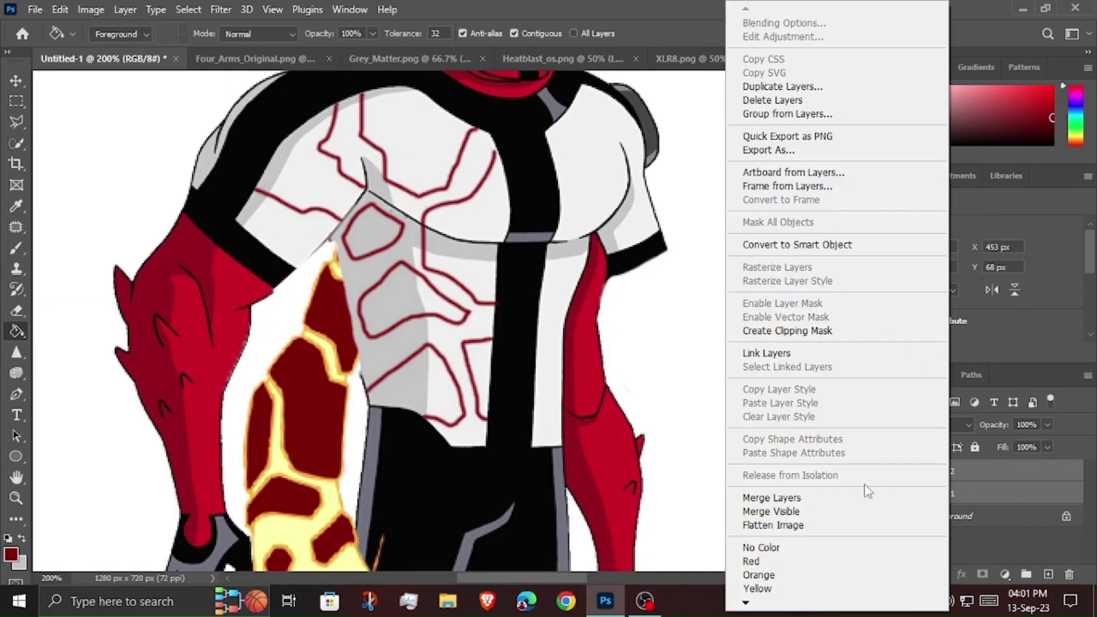
click(738, 566)
Fill the shoulder panel and the upper, middle and lower chest panels dark red.
click(325, 205)
click(289, 172)
click(380, 153)
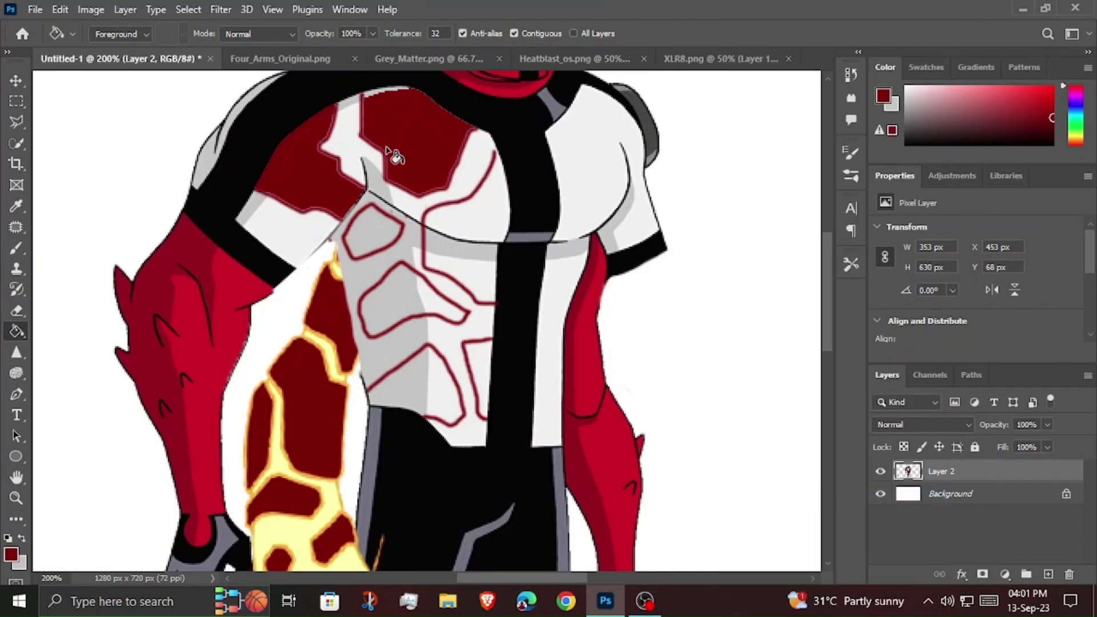
click(381, 90)
click(460, 223)
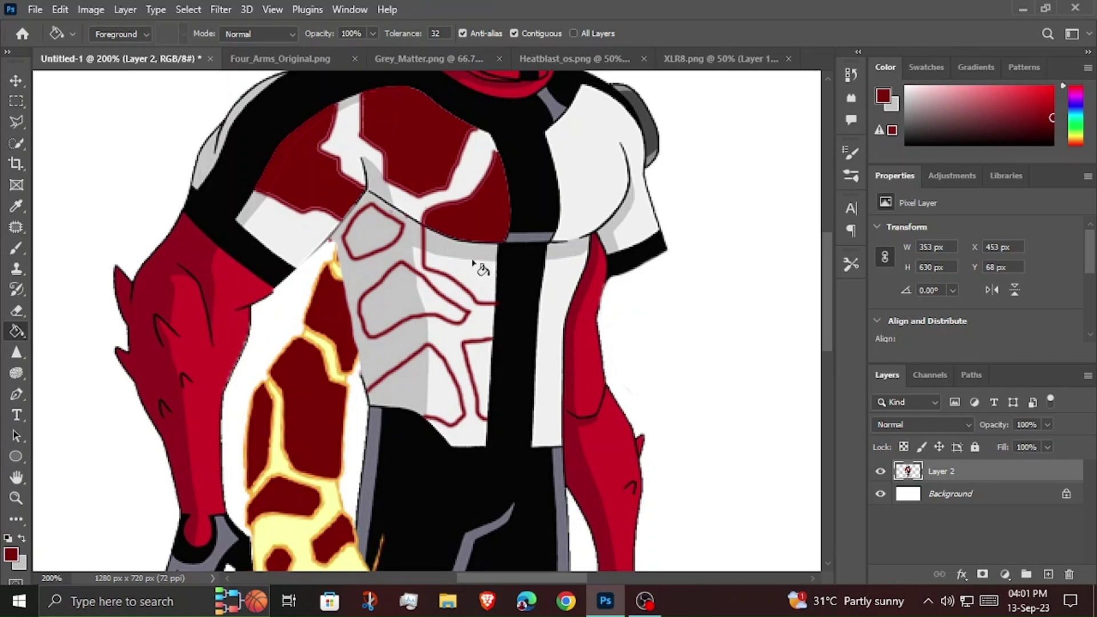
click(463, 240)
click(374, 228)
click(389, 297)
click(443, 303)
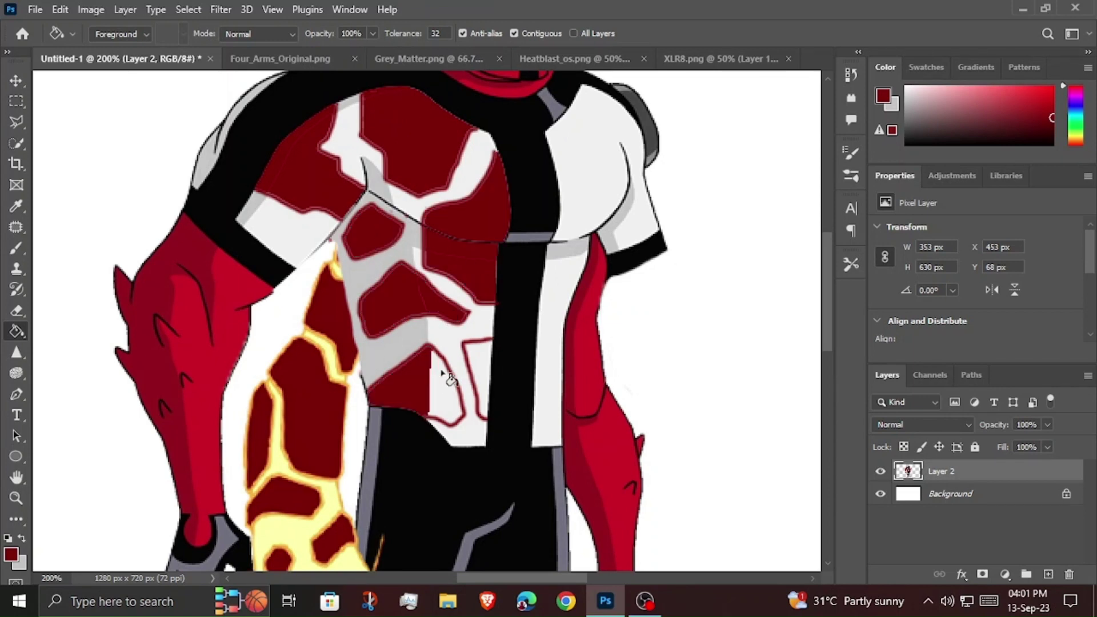
click(426, 389)
click(482, 372)
Sample the arm's pale yellow and fill the chest crack gaps with it.
key(i)
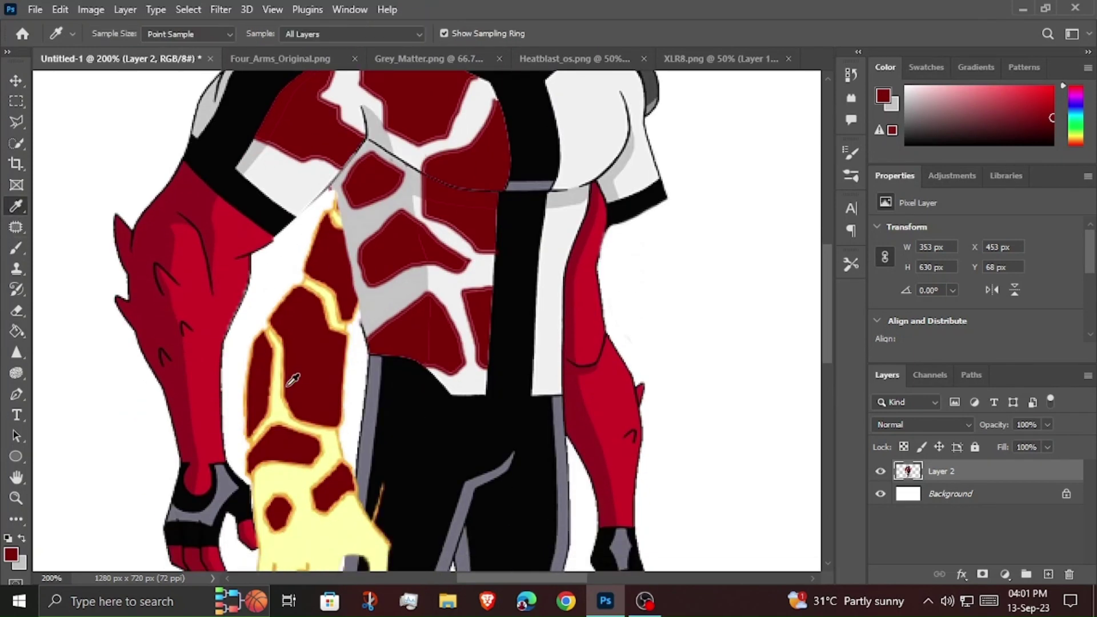
click(283, 382)
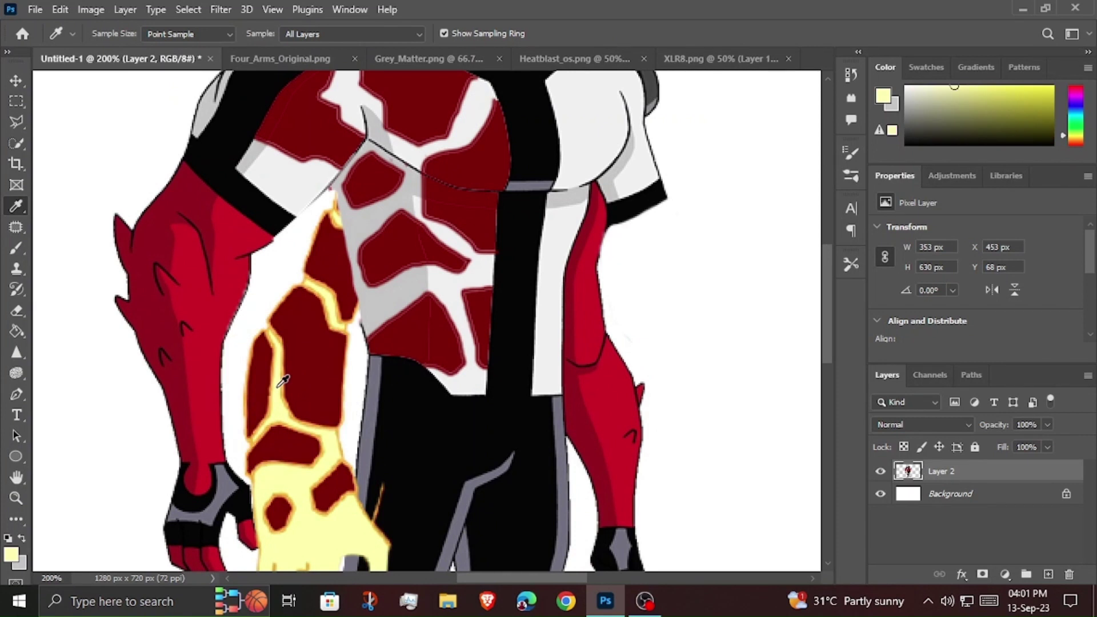
click(16, 330)
click(432, 316)
click(406, 234)
click(419, 159)
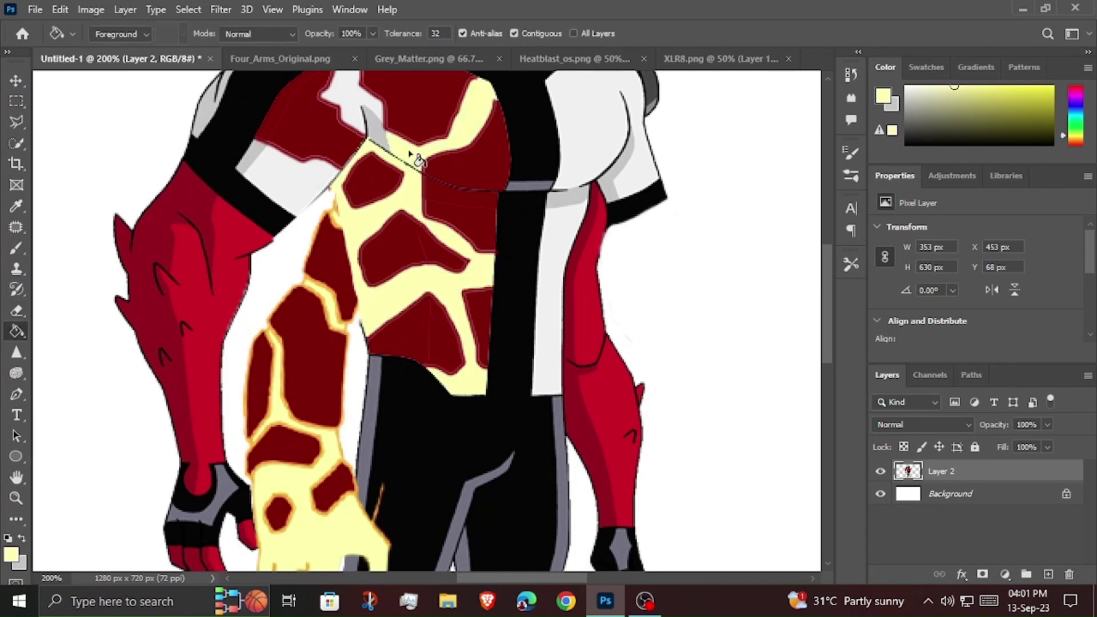
scroll(389, 142, up, 1)
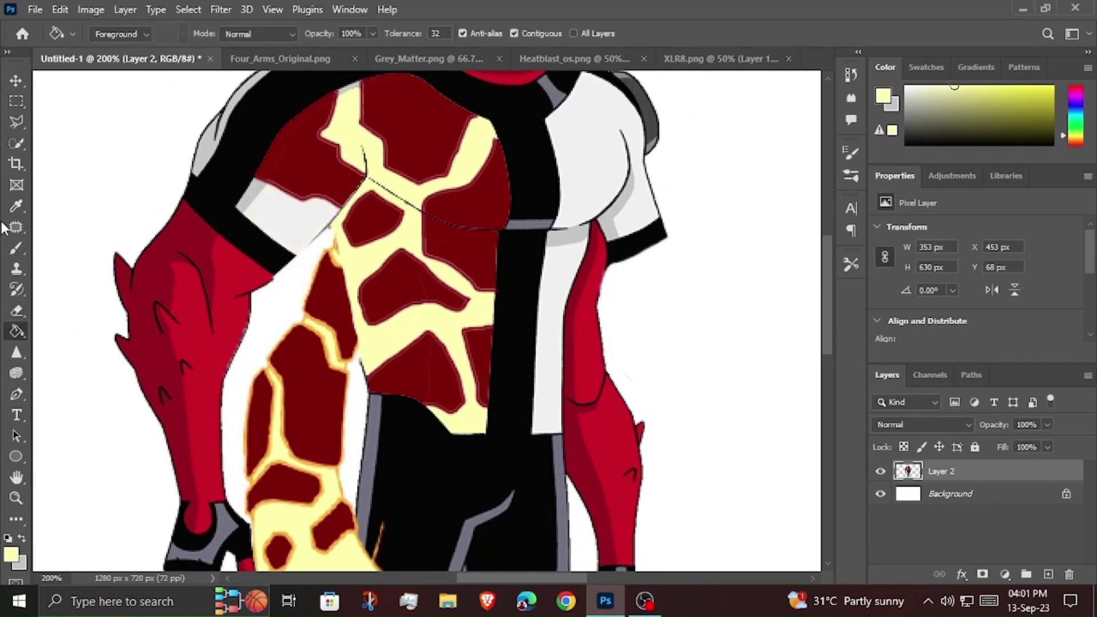
Set the paint colour to black (000000) and draw an outline along the sleeve edge.
key(i)
click(22, 538)
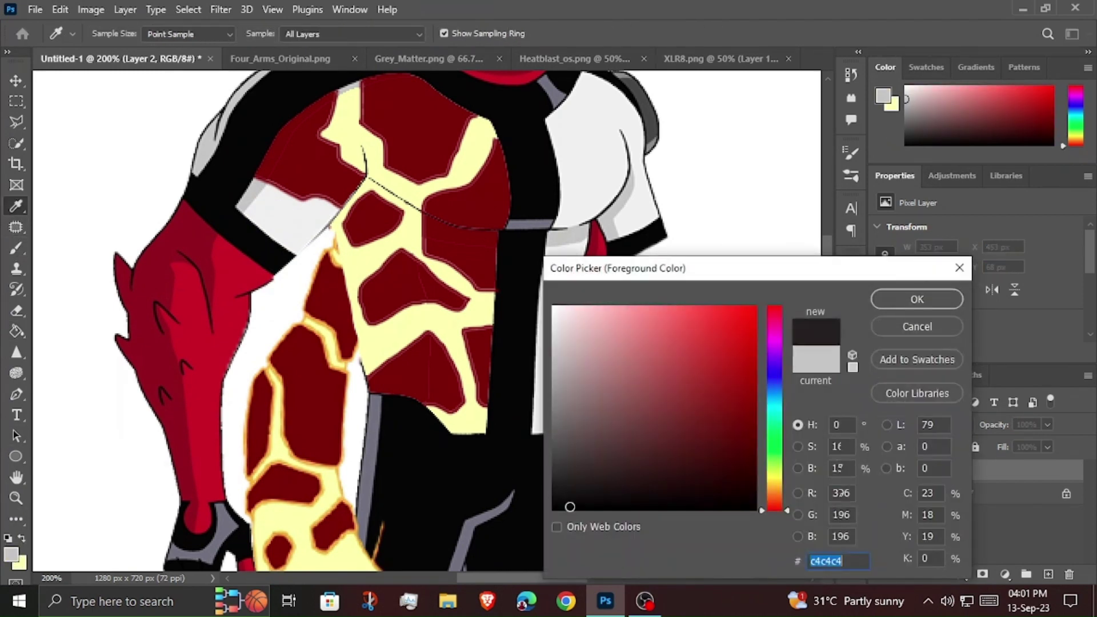
text(000000)
click(917, 299)
key(b)
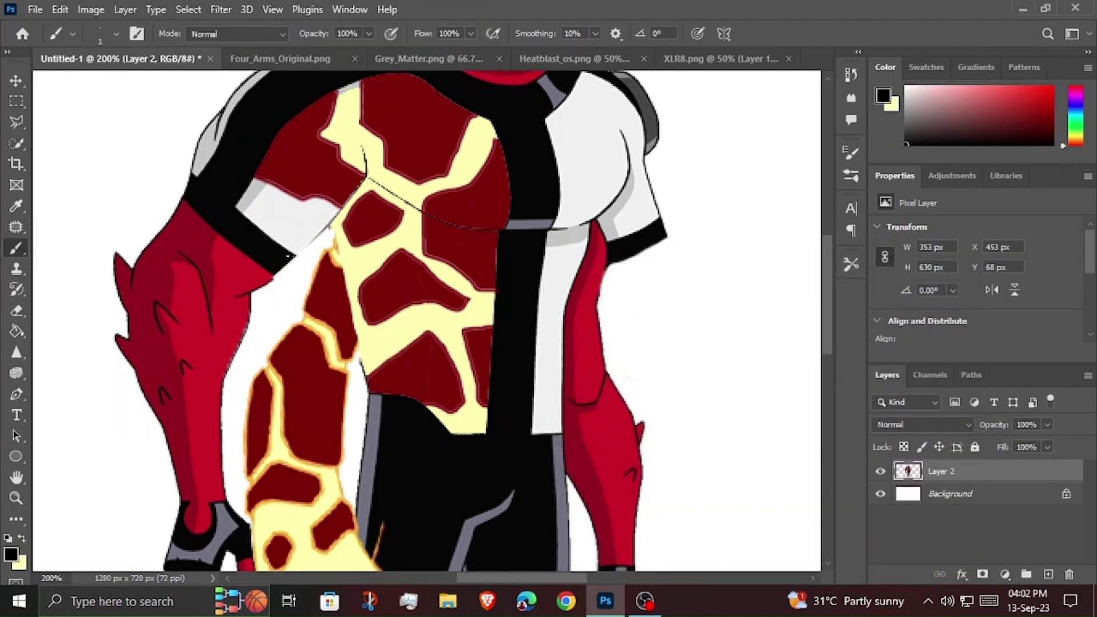
drag(330, 233, 300, 260)
Fill the grey sleeve area and its corner with yellow.
click(16, 331)
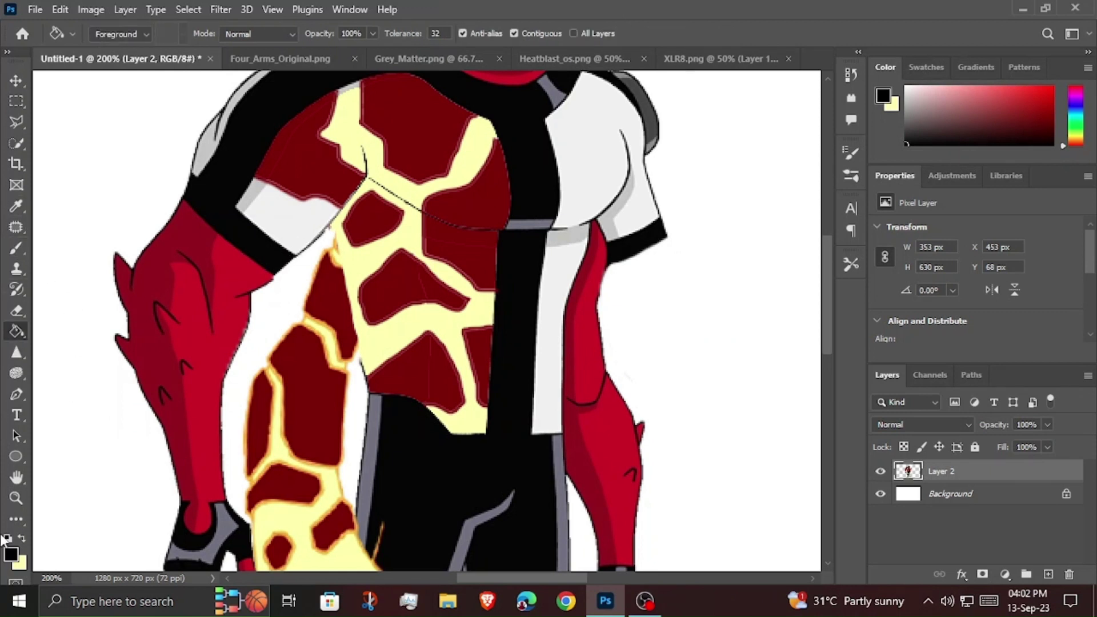
key(x)
click(268, 208)
click(257, 191)
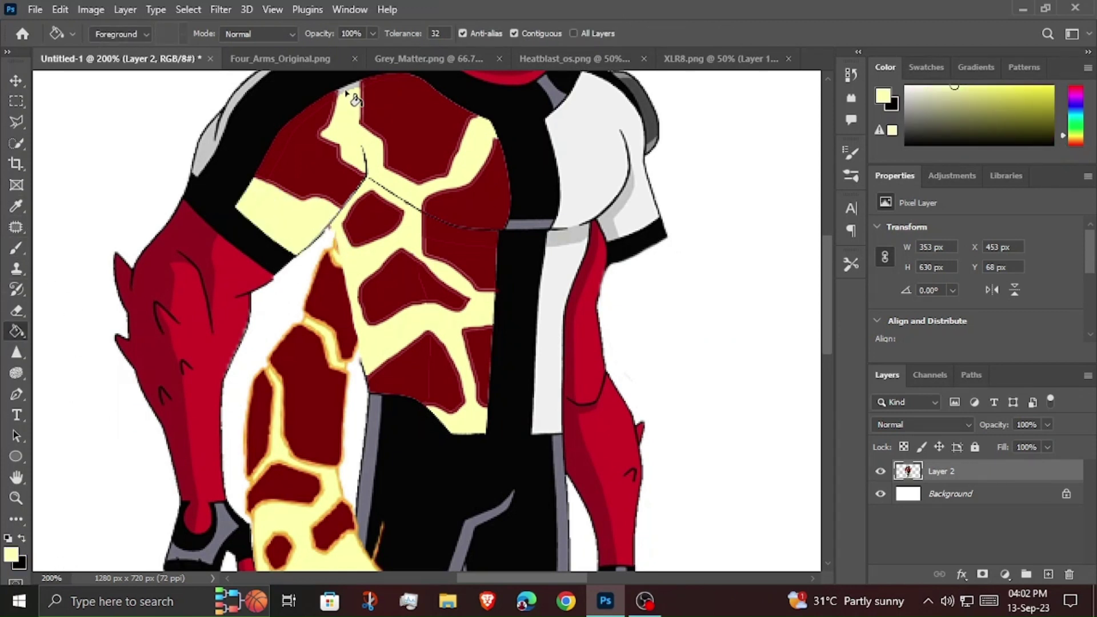
Sample the orange glow colour from Heatblast's arm.
scroll(537, 343, up, 3)
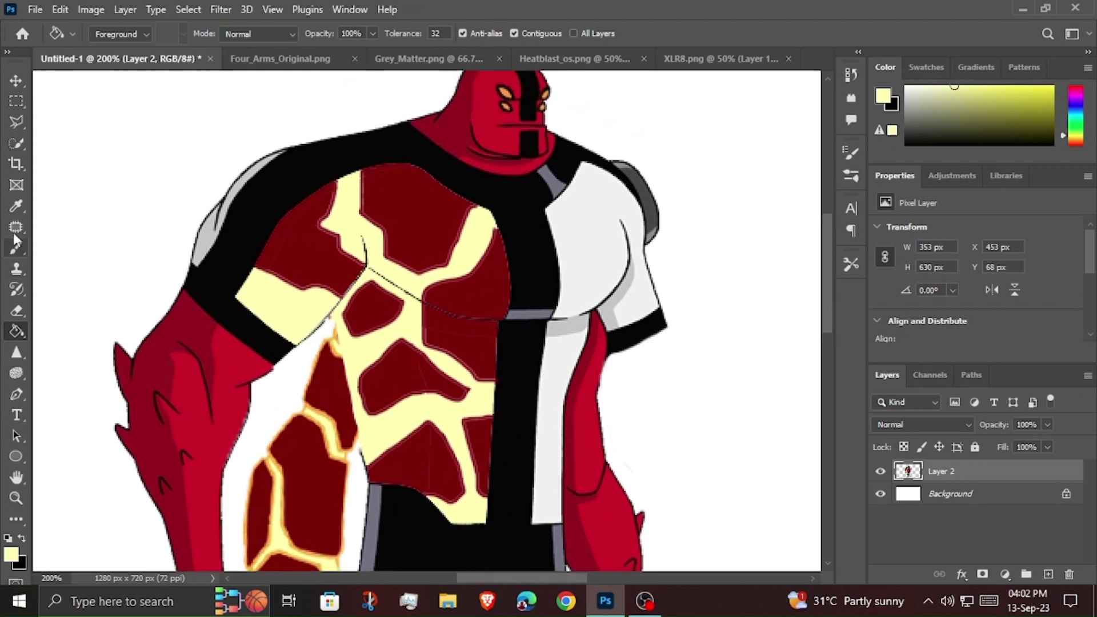
click(15, 207)
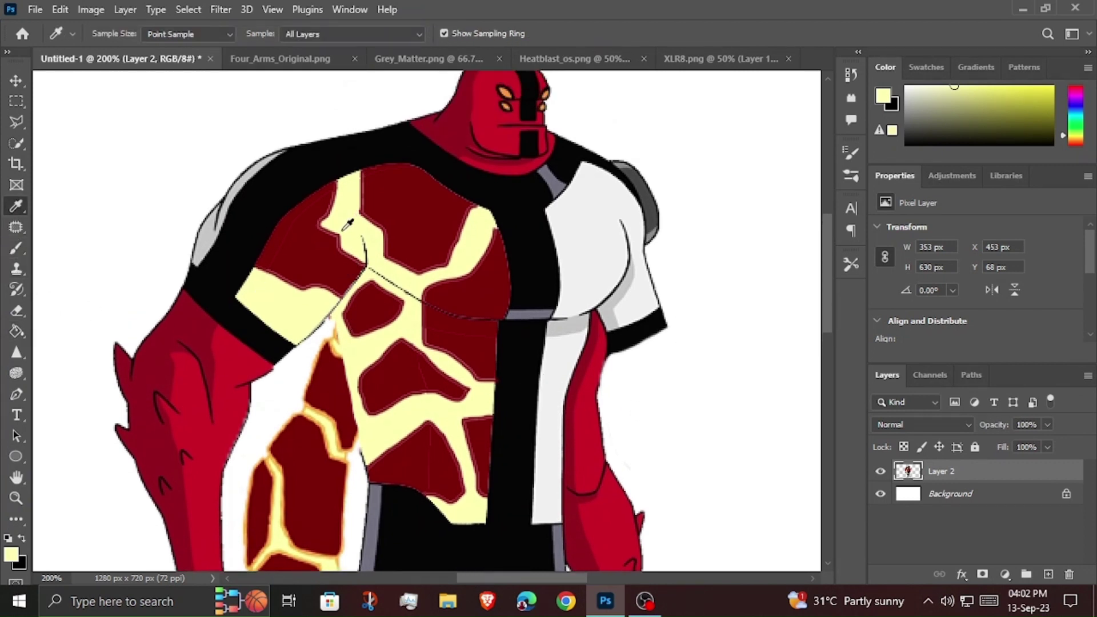
click(275, 457)
Zoom in on the chest and paint orange glow along the first crack's upper and lower edges.
key(b)
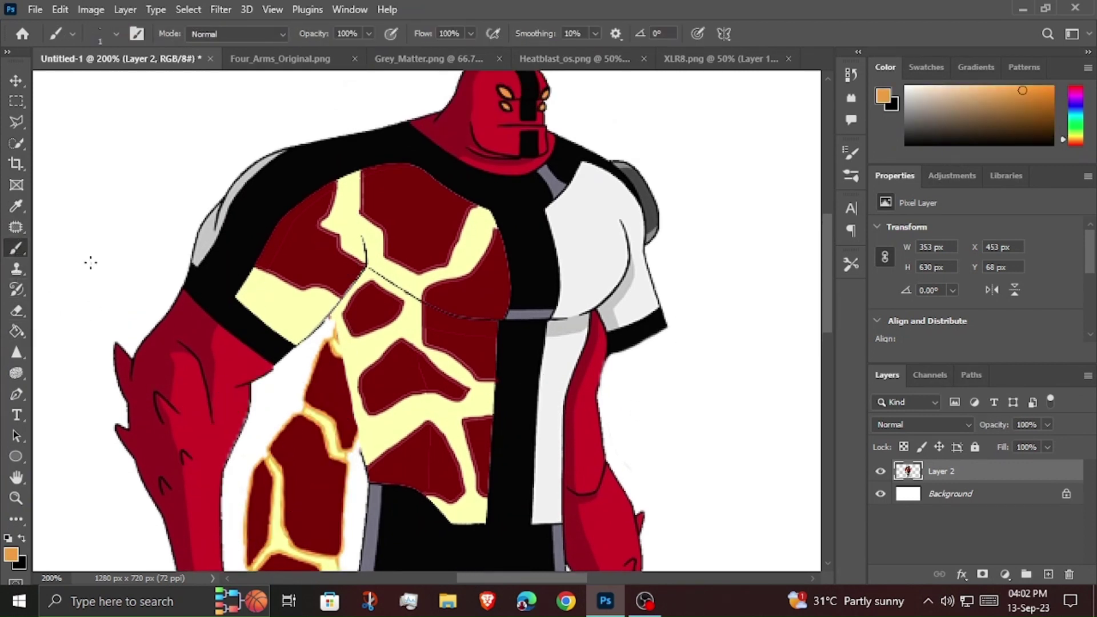
click(15, 498)
click(286, 297)
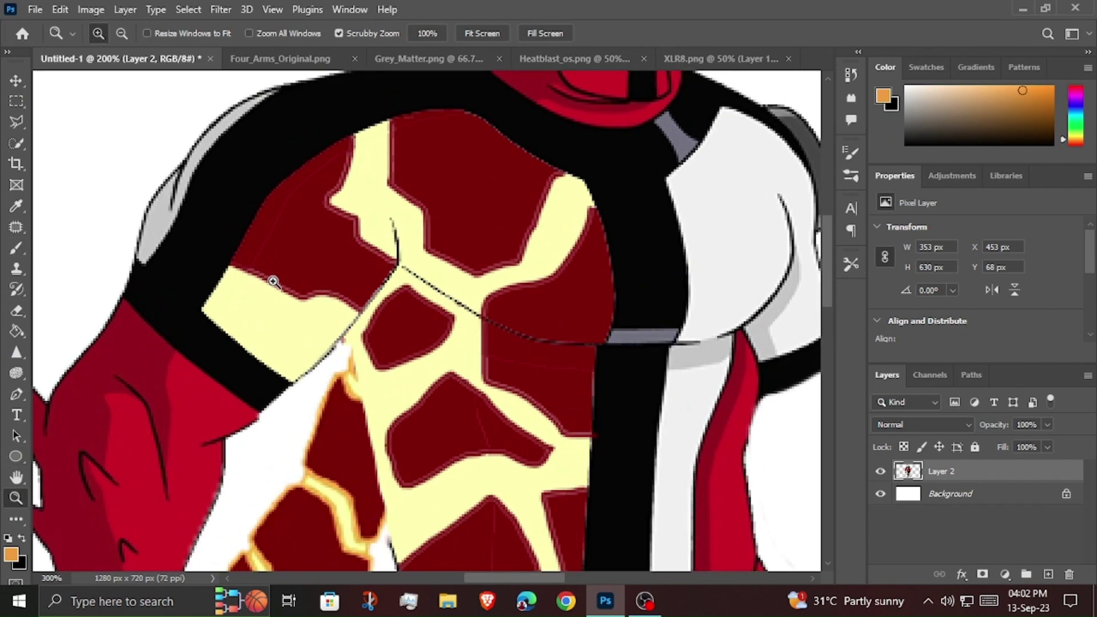
key(b)
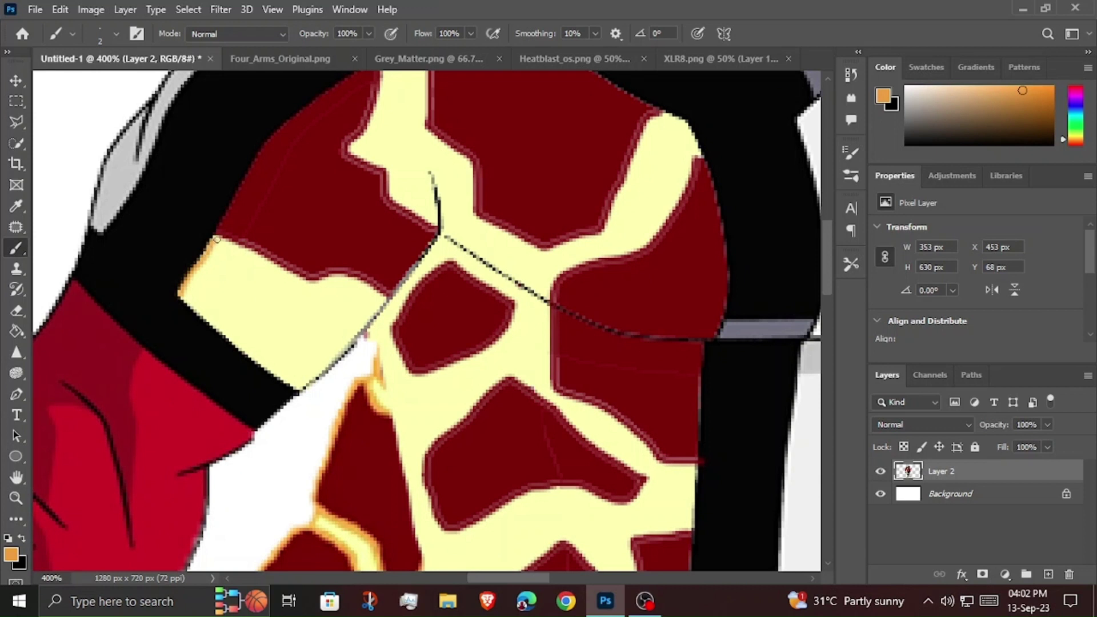
mouse_move(245, 254)
mouse_down()
mouse_move(283, 276)
mouse_move(225, 242)
mouse_up()
mouse_move(279, 272)
mouse_down()
mouse_move(391, 294)
mouse_move(223, 236)
mouse_up()
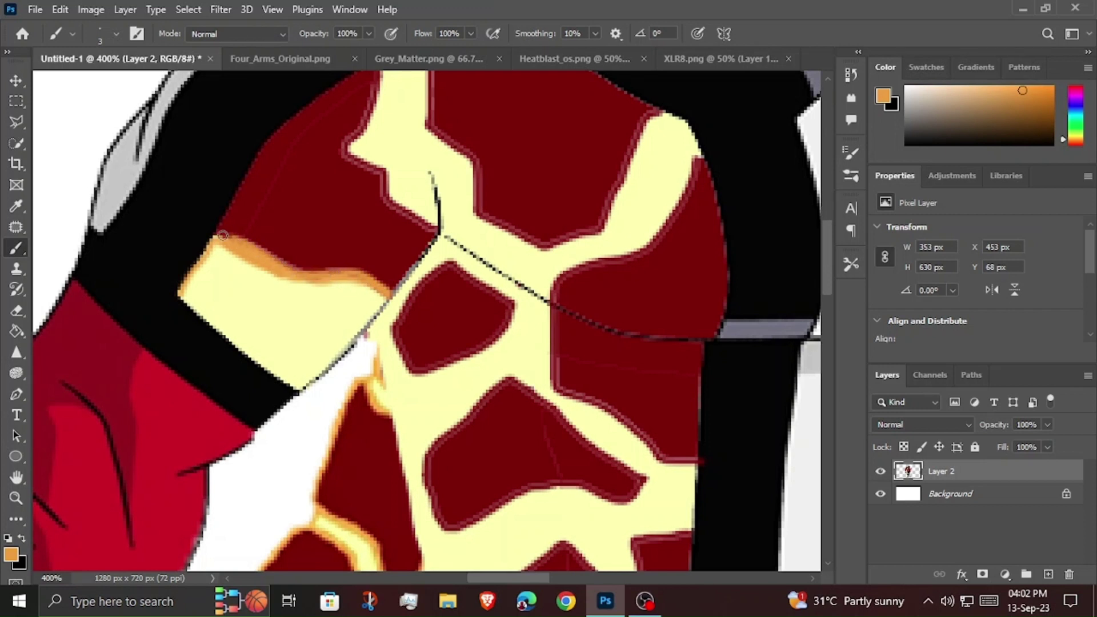
drag(303, 383, 381, 297)
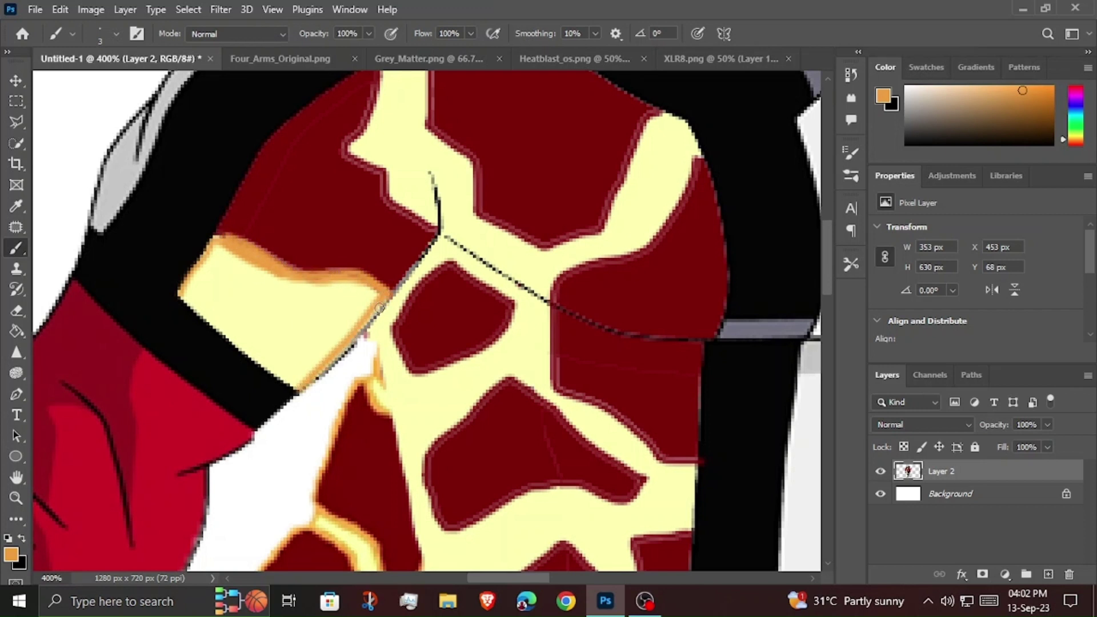
drag(232, 337, 275, 369)
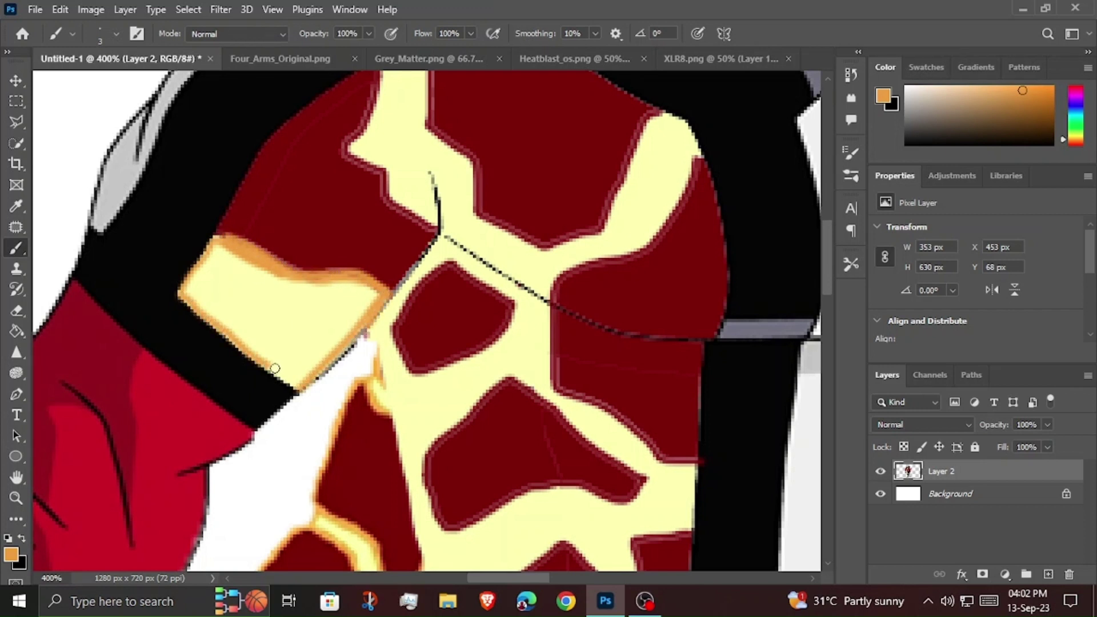
Outline the central crack's left, right and diagonal edges in orange, undoing a misplaced stroke.
scroll(371, 316, up, 4)
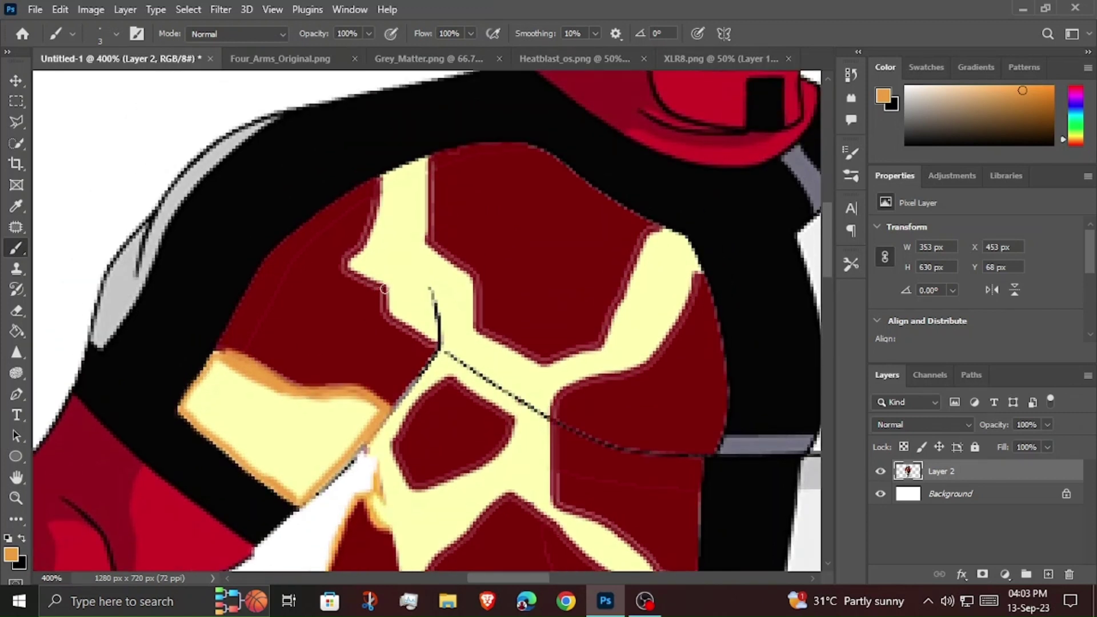
drag(384, 289, 378, 179)
mouse_move(392, 286)
mouse_down()
mouse_move(394, 326)
mouse_move(439, 347)
mouse_up()
scroll(439, 347, up, 1)
drag(433, 293, 429, 201)
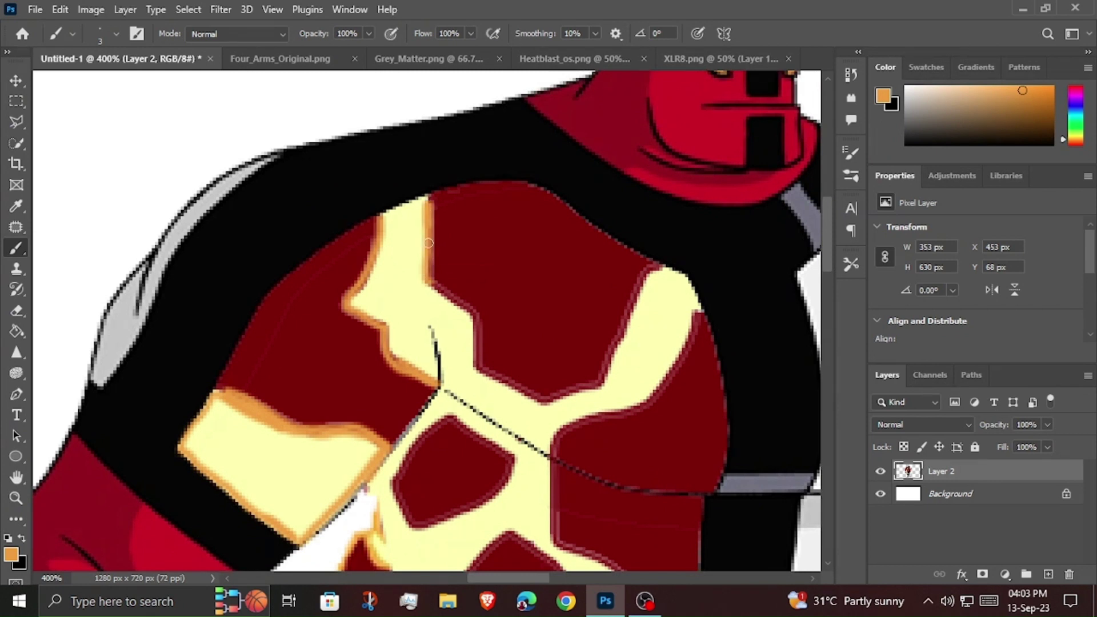
drag(428, 243, 478, 355)
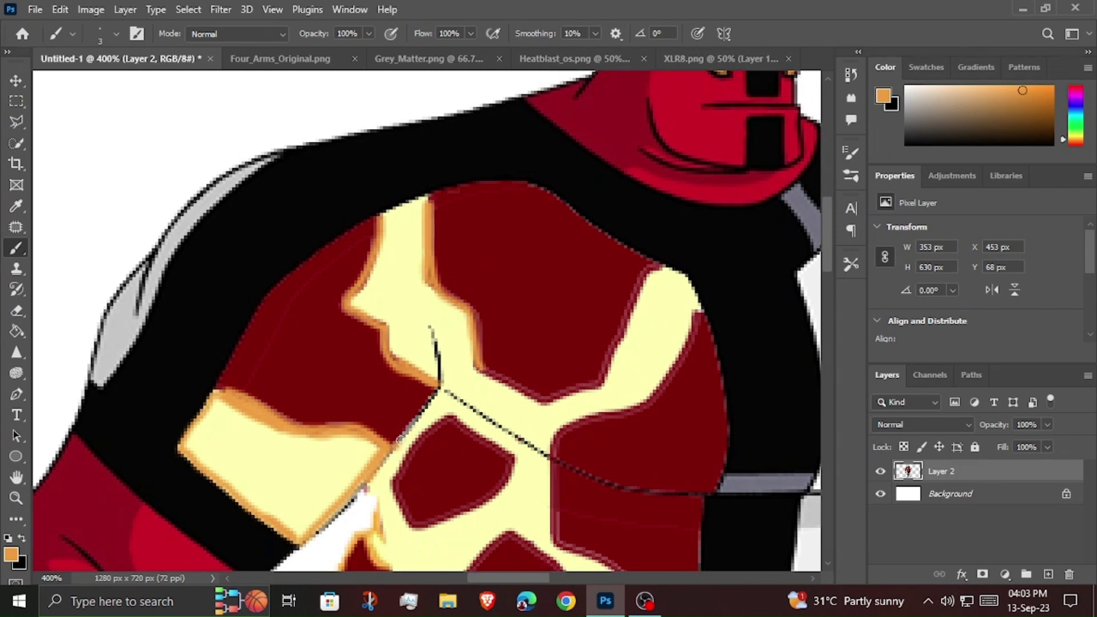
drag(400, 439, 438, 393)
mouse_move(393, 477)
mouse_down()
mouse_move(435, 425)
mouse_move(509, 457)
mouse_move(494, 497)
mouse_move(436, 516)
mouse_move(494, 503)
mouse_move(506, 457)
mouse_move(453, 417)
mouse_move(411, 455)
mouse_move(412, 532)
mouse_up()
key(ctrl+z)
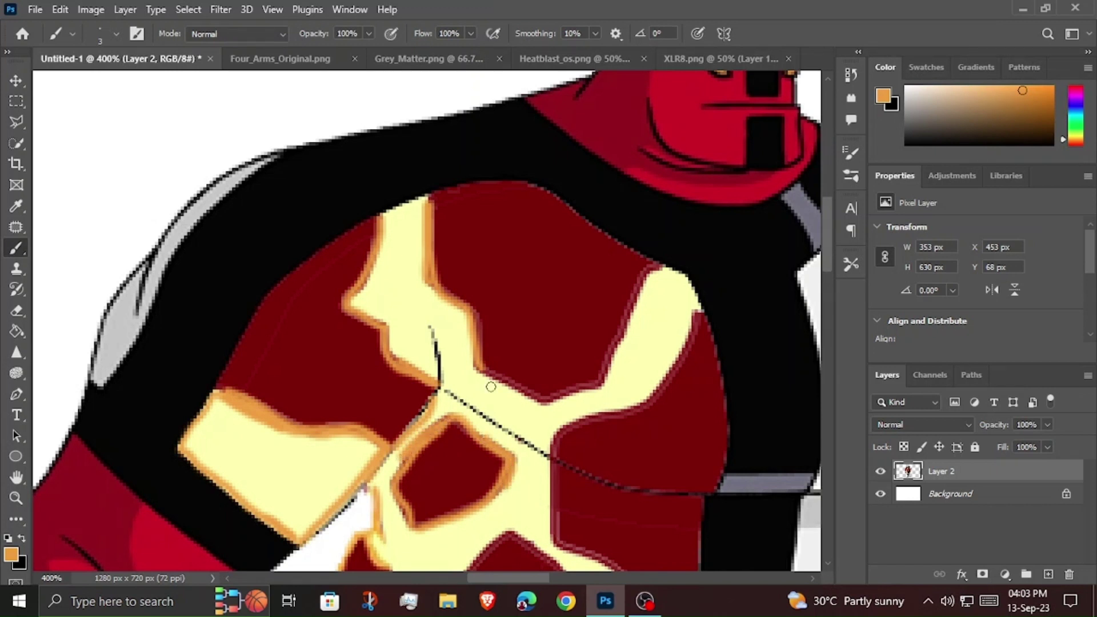
Paint orange glow up the right yellow crack and around the maroon patch's edges.
mouse_move(480, 368)
mouse_down()
mouse_move(517, 397)
mouse_move(563, 400)
mouse_move(602, 375)
mouse_move(626, 312)
mouse_move(663, 266)
mouse_up()
scroll(365, 284, up, 1)
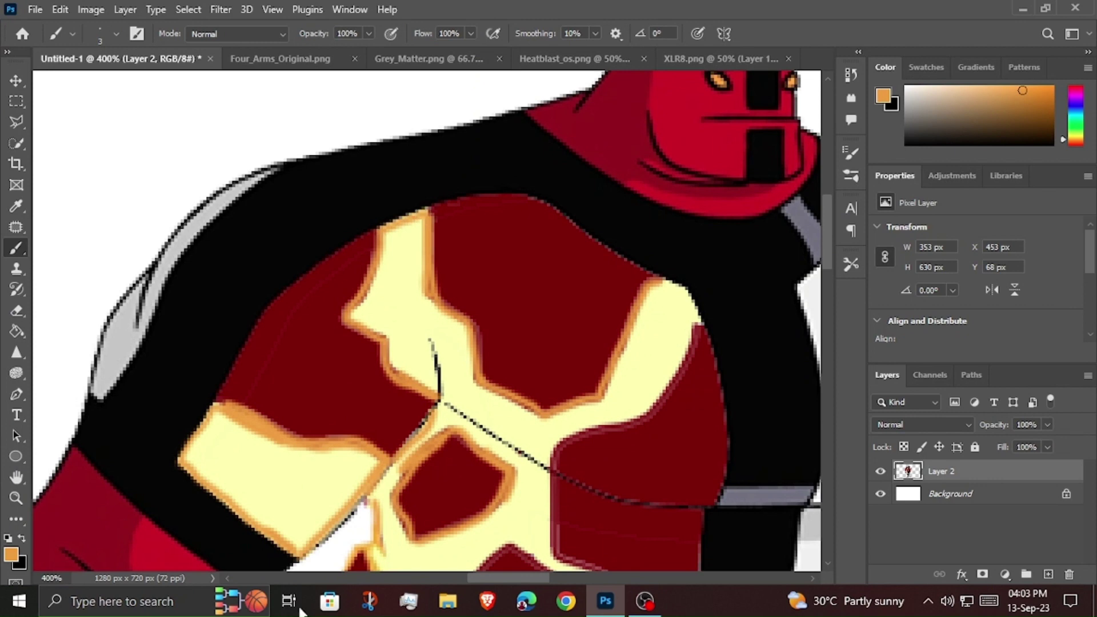
scroll(631, 369, down, 4)
mouse_move(556, 334)
mouse_down()
mouse_move(620, 309)
mouse_move(675, 265)
mouse_move(698, 194)
mouse_move(662, 163)
mouse_up()
scroll(474, 388, down, 6)
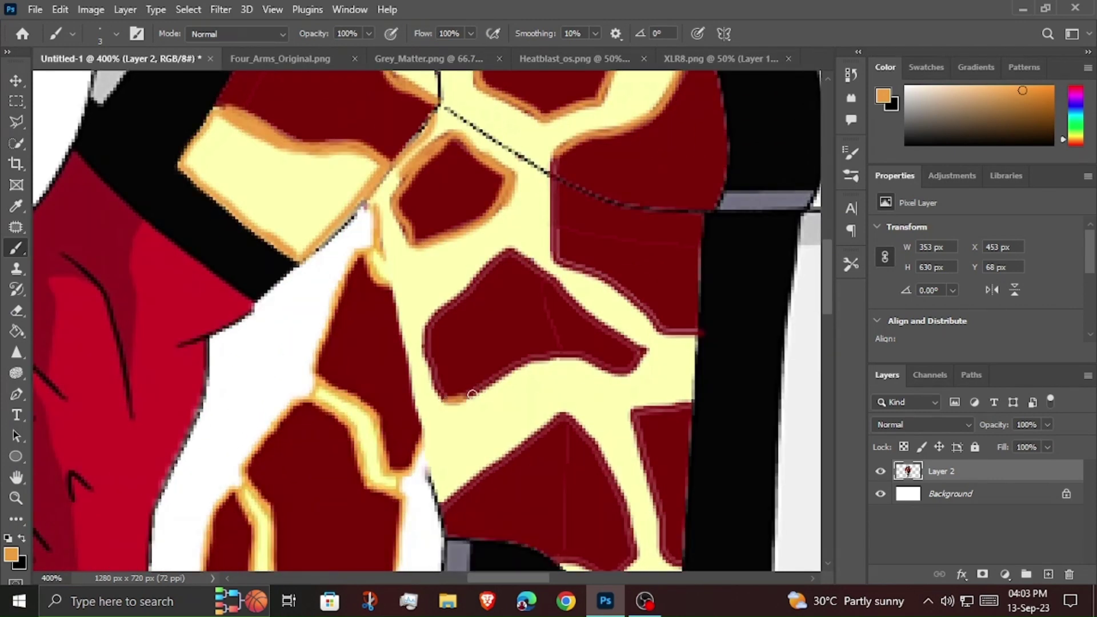
drag(472, 393, 623, 366)
key(ctrl+z)
mouse_move(443, 399)
mouse_down()
mouse_move(521, 372)
mouse_move(607, 369)
mouse_up()
mouse_move(527, 367)
mouse_down()
mouse_move(612, 373)
mouse_move(626, 356)
mouse_up()
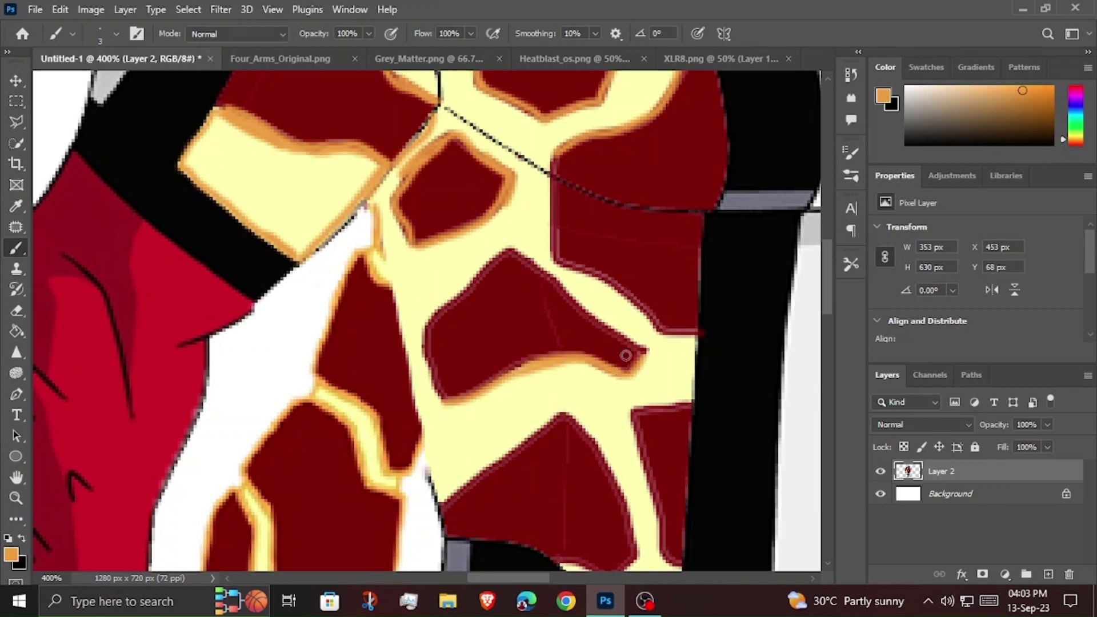
mouse_move(441, 397)
mouse_down()
mouse_move(546, 276)
mouse_move(643, 349)
mouse_up()
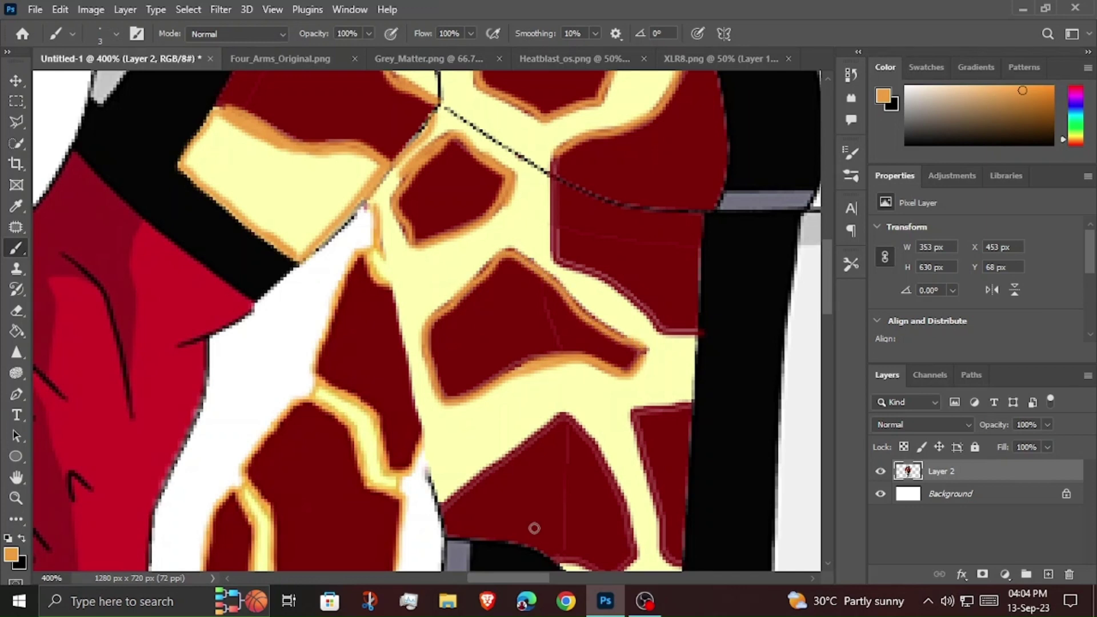
Finish the glow along the lower patch and yellow strip, then zoom out to the whole figure.
scroll(576, 314, up, 2)
mouse_move(577, 315)
mouse_down()
mouse_move(553, 288)
mouse_move(566, 233)
mouse_up()
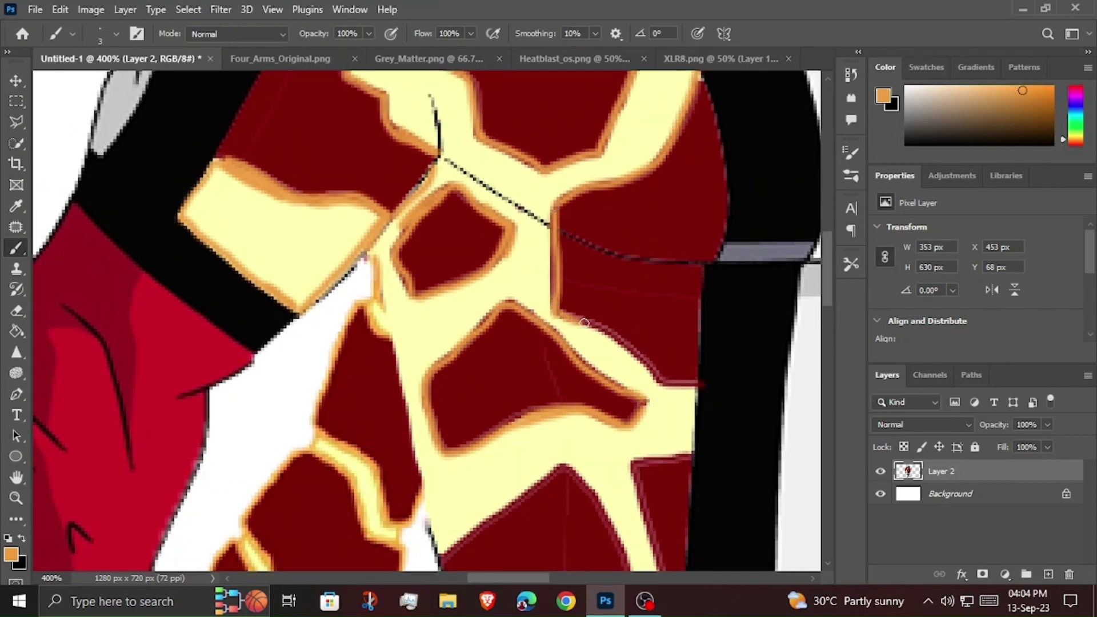
drag(584, 323, 698, 390)
scroll(534, 443, down, 5)
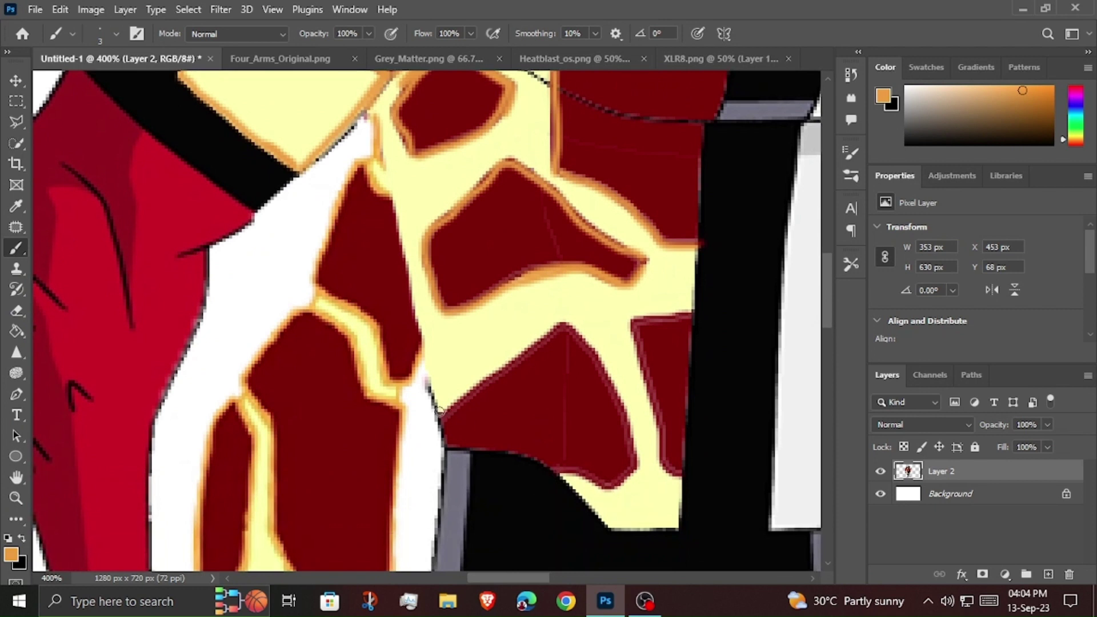
drag(441, 410, 416, 284)
mouse_move(392, 166)
mouse_down()
mouse_move(428, 358)
mouse_move(560, 325)
mouse_move(594, 360)
mouse_move(632, 477)
mouse_move(564, 473)
mouse_move(600, 520)
mouse_move(649, 530)
mouse_move(680, 483)
mouse_move(632, 337)
mouse_move(680, 314)
mouse_move(700, 240)
mouse_up()
key(ctrl+minus)
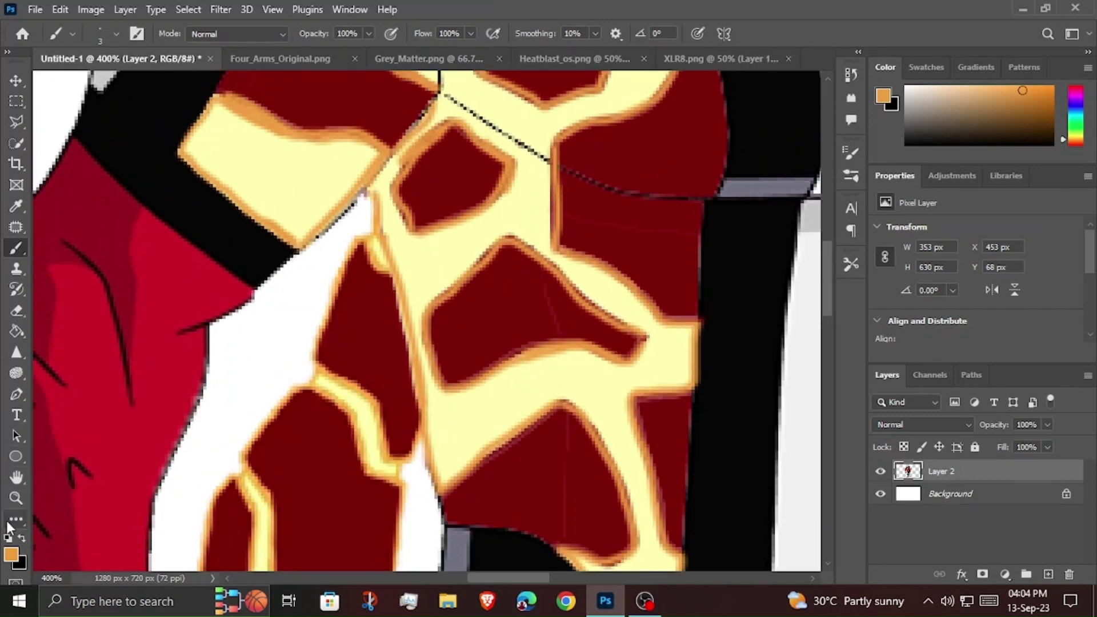
click(16, 498)
key(ctrl+0)
Zoom in on the left shoulder and fill its grey highlight with the pale yellow.
click(476, 242)
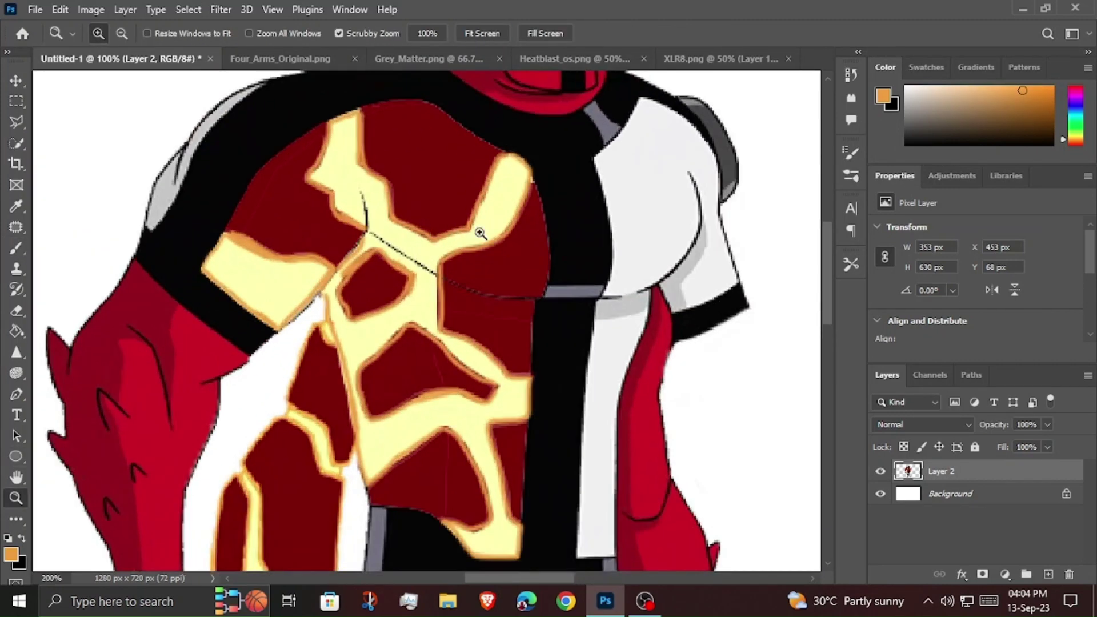
key(b)
alt+click(358, 204)
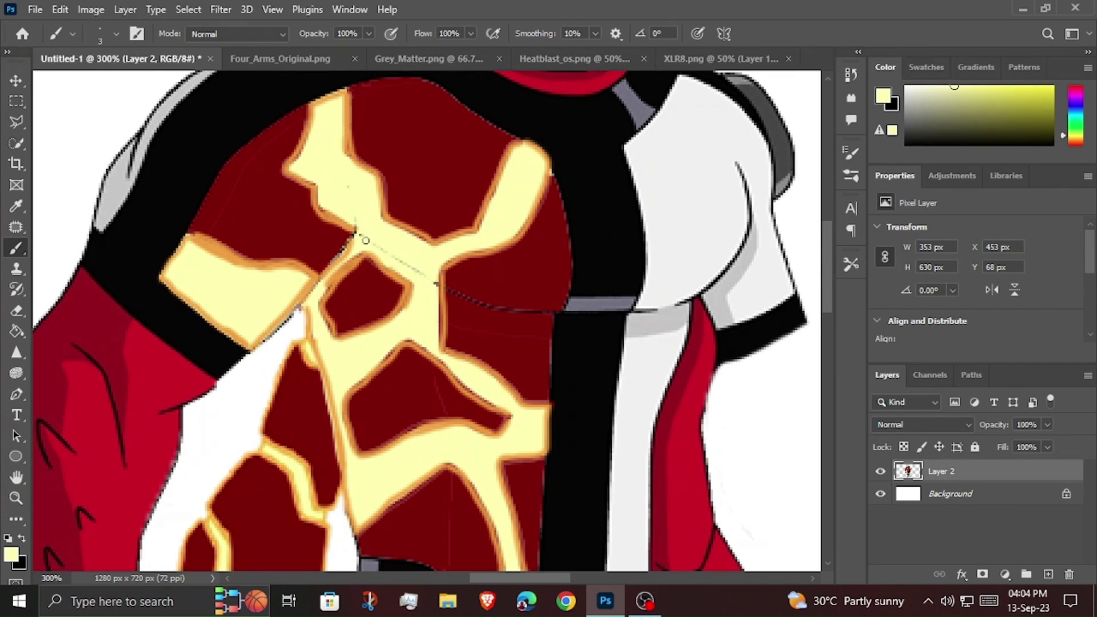
scroll(436, 284, up, 3)
click(16, 206)
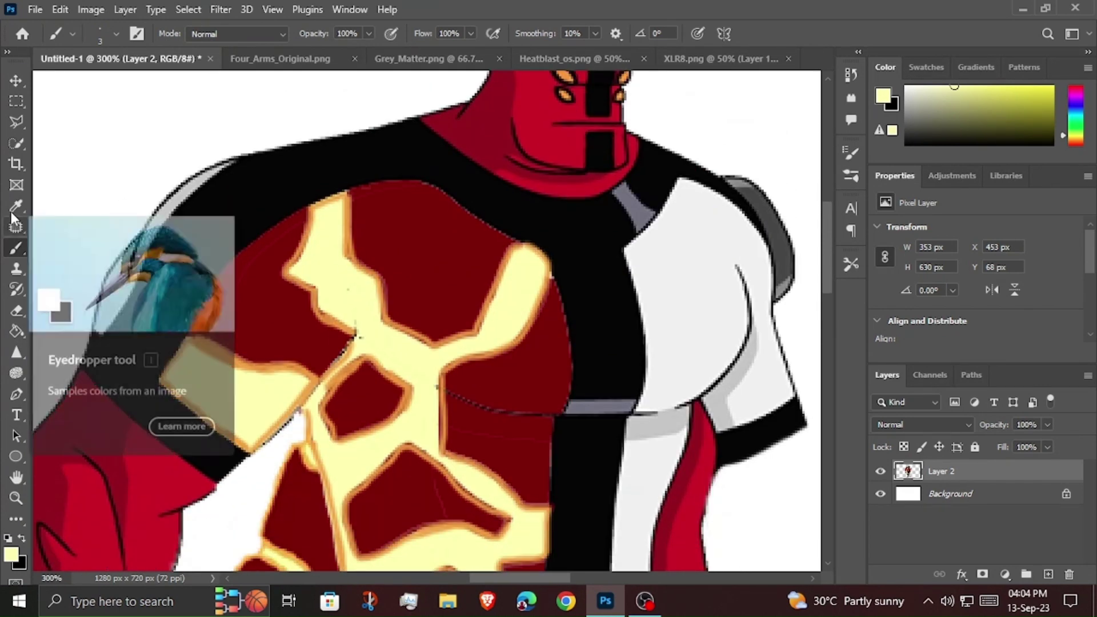
click(233, 395)
click(16, 331)
click(115, 286)
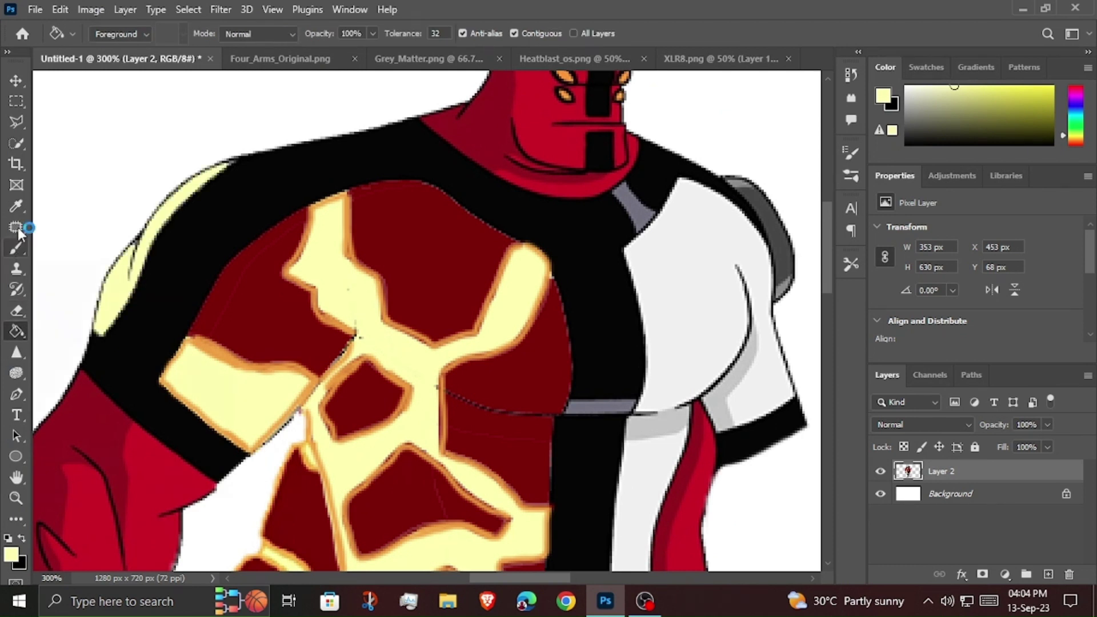
Sample the orange glow and brush it along the shoulder highlight's edge.
click(16, 205)
click(234, 347)
click(16, 248)
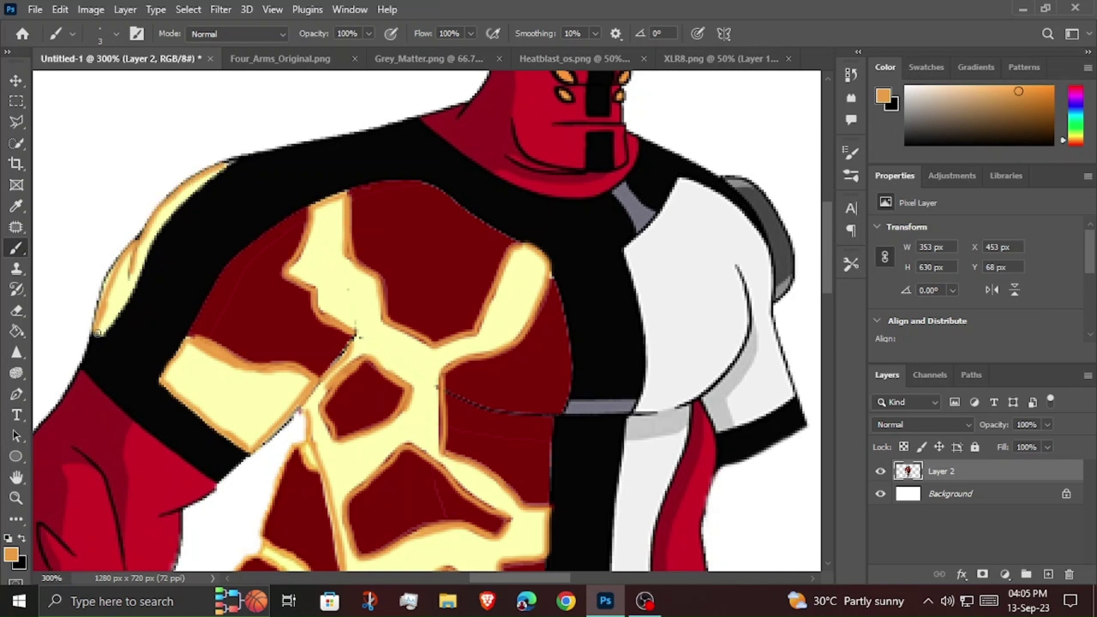
drag(137, 283, 186, 198)
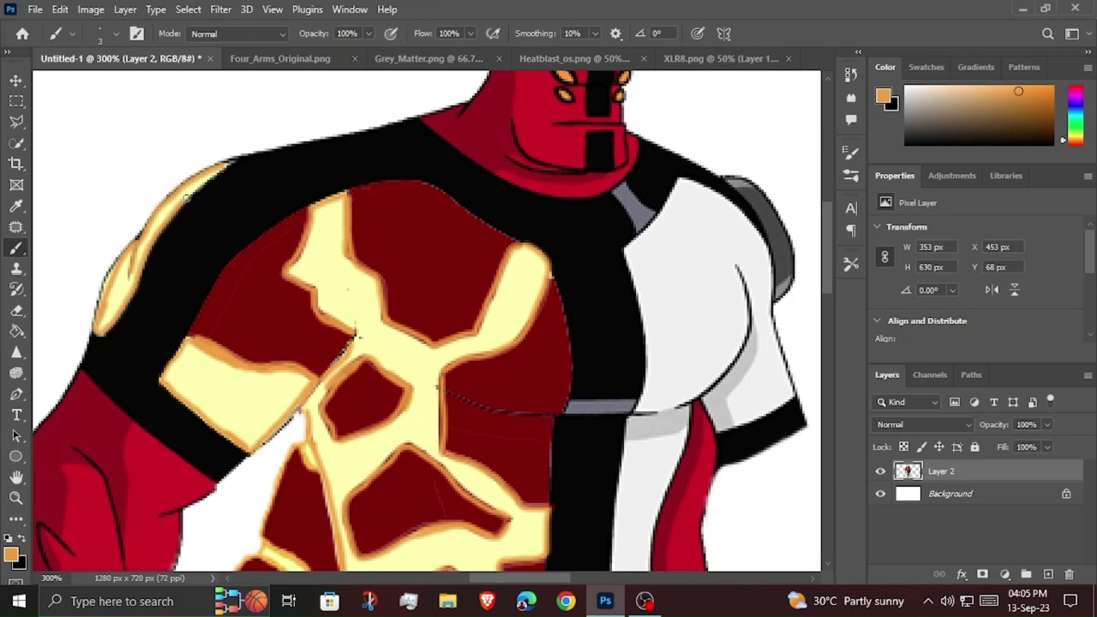
Zoom out to review the whole figure, then bring up the Grey_Matter.png document.
key(z)
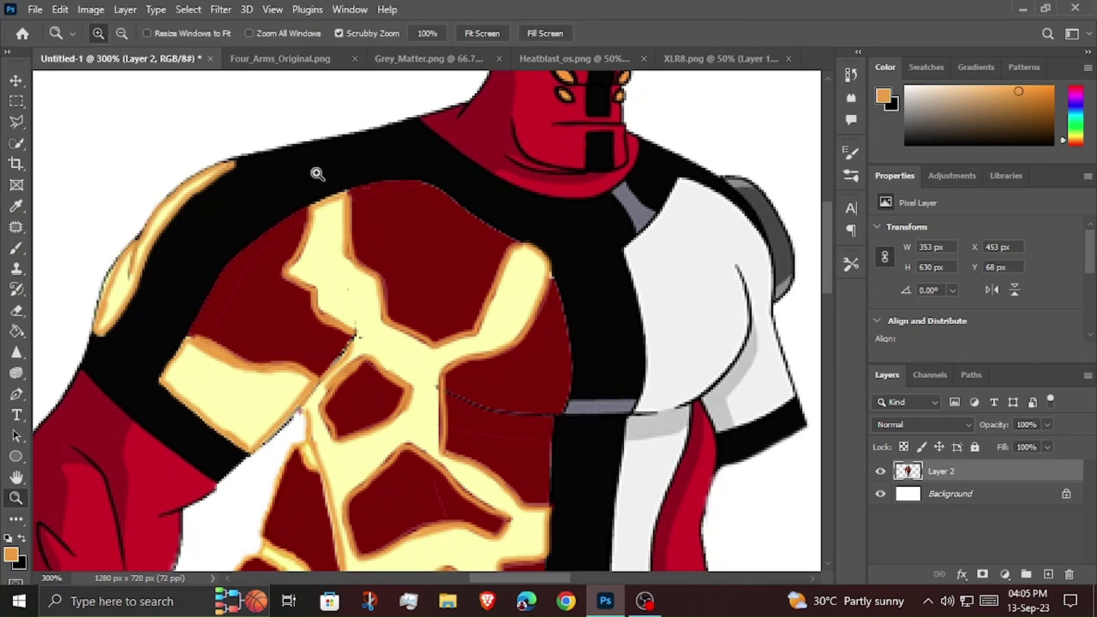
scroll(505, 160, down, 3)
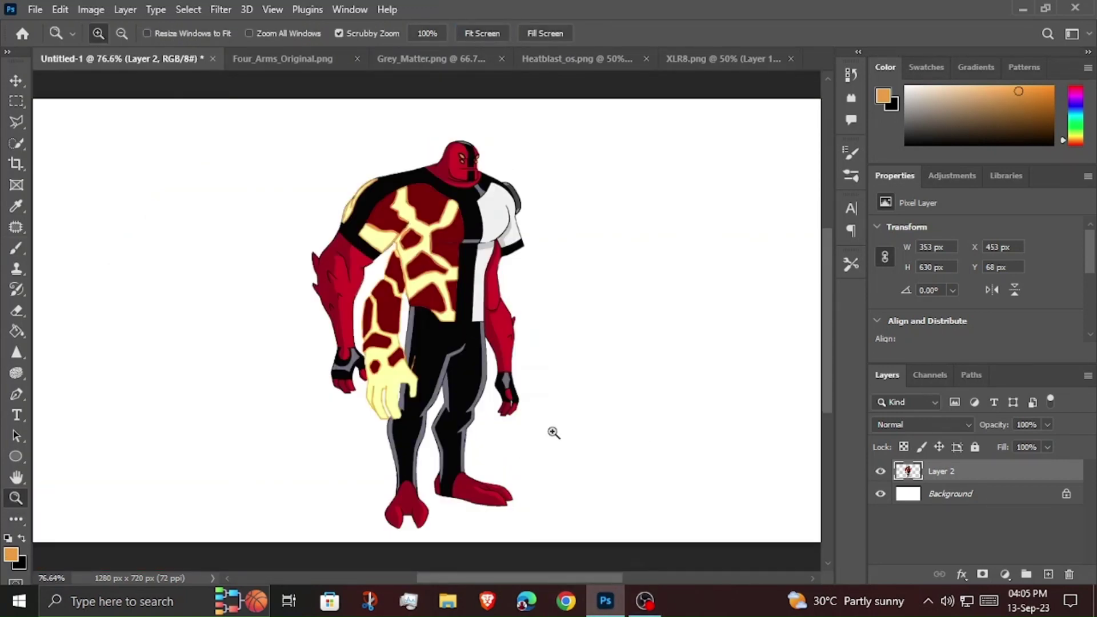
scroll(427, 259, up, 2)
scroll(414, 238, up, 1)
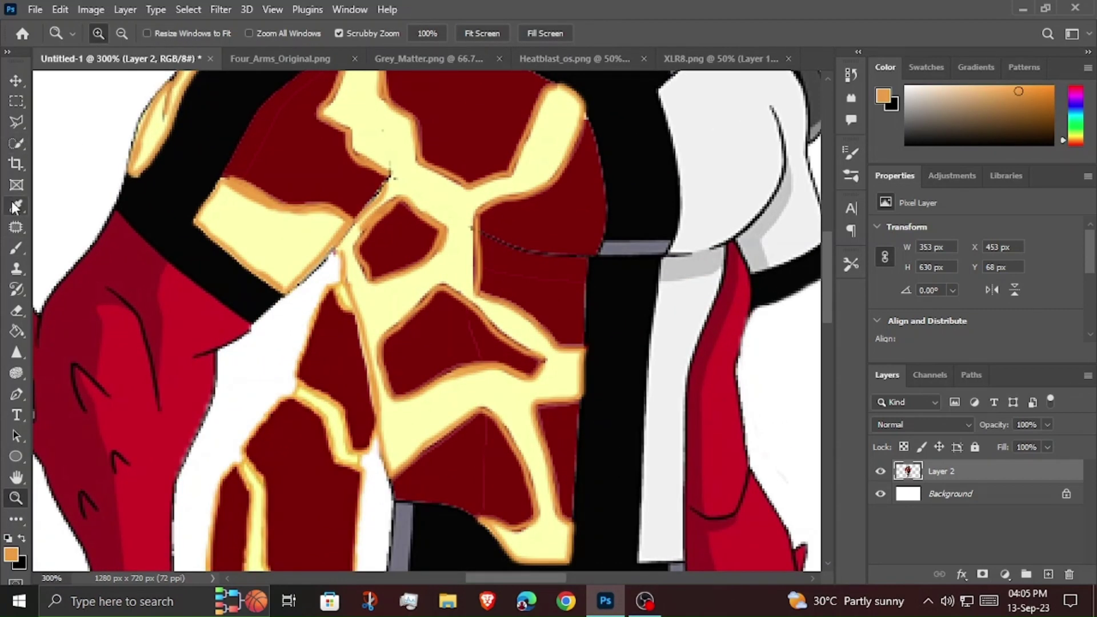
key(b)
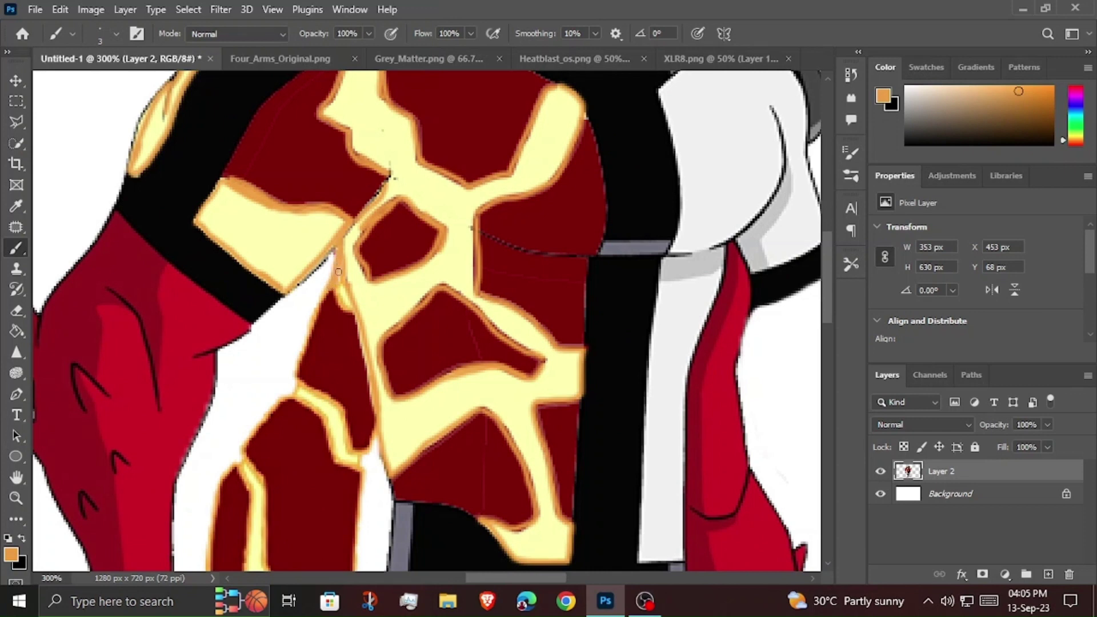
scroll(428, 320, up, 1)
key(z)
scroll(505, 86, down, 3)
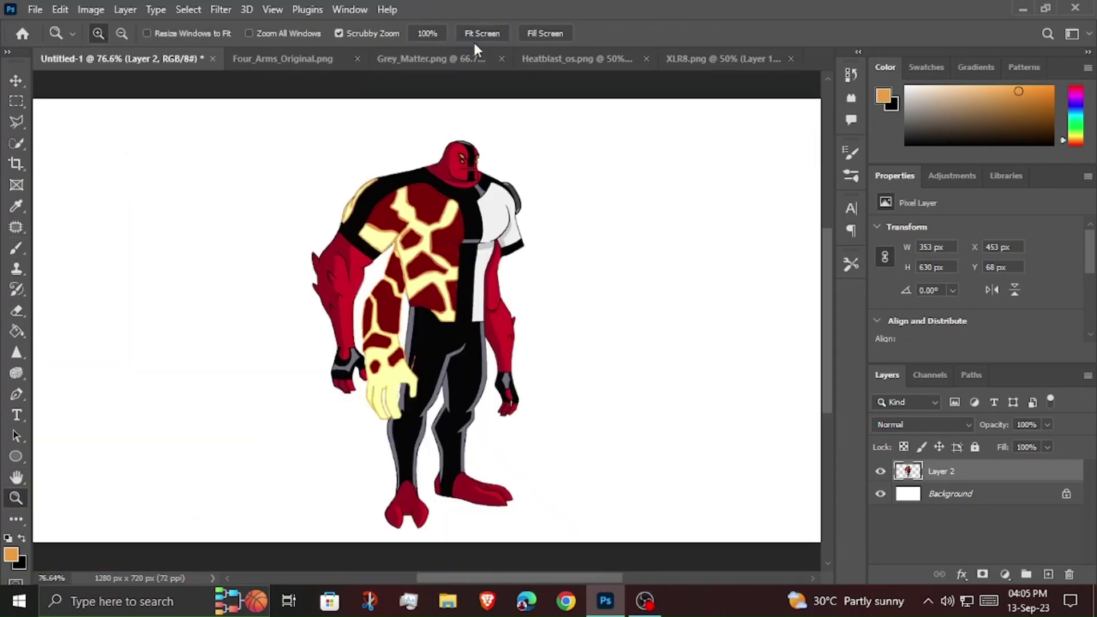
click(506, 59)
Quick-select Grey Matter's right arm, copy it to a new layer and drag it into Untitled-1.
click(16, 143)
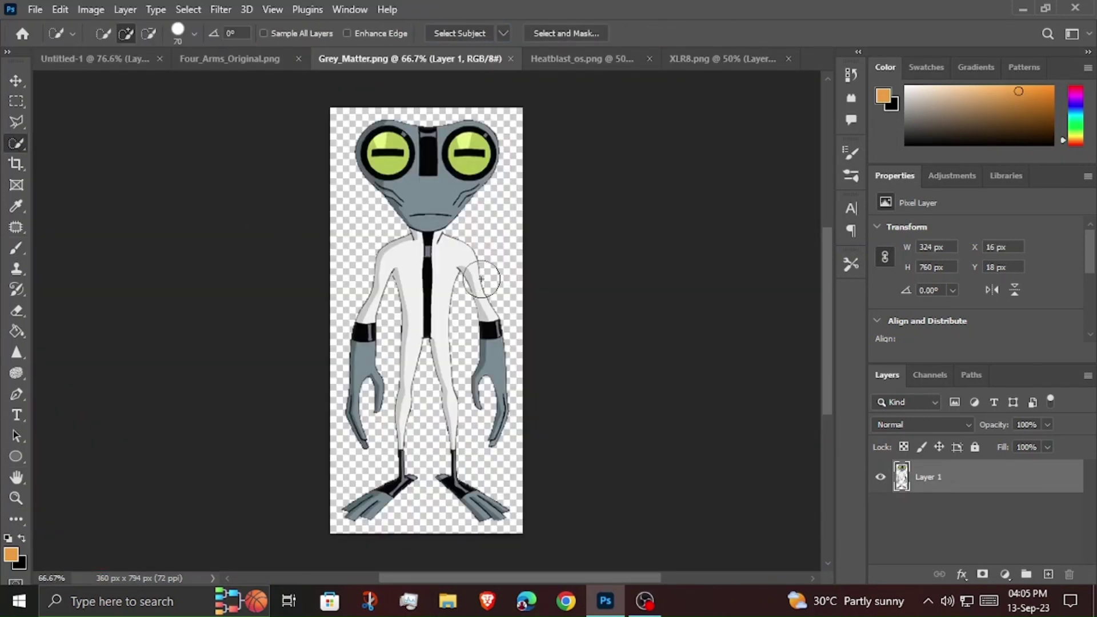
mouse_move(482, 281)
mouse_down()
mouse_move(470, 255)
mouse_move(506, 423)
mouse_up()
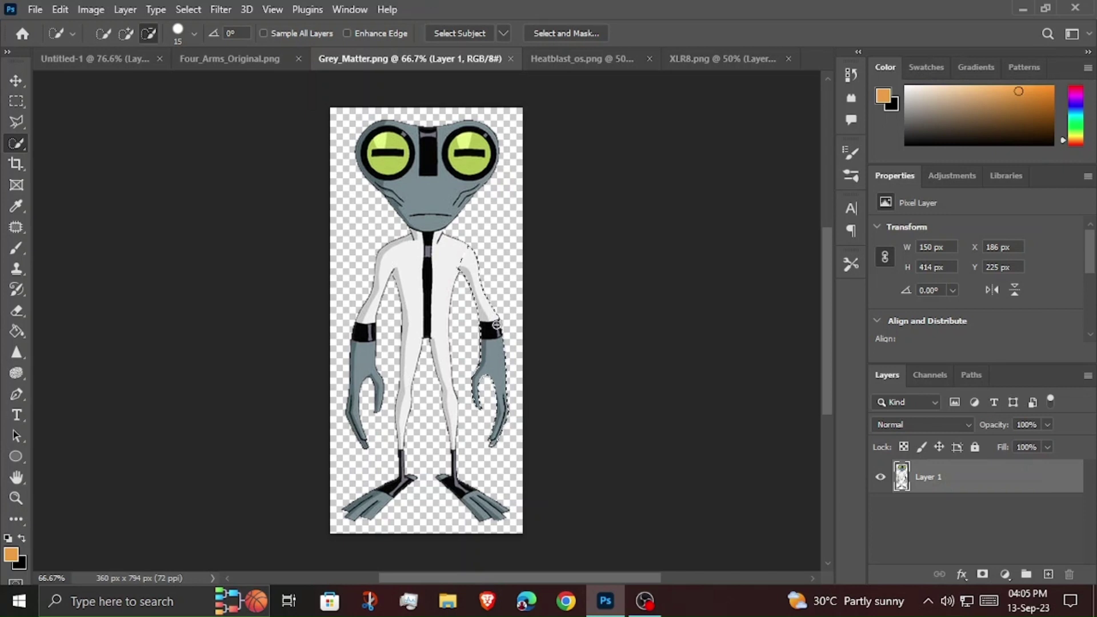
key(ctrl+j)
key(v)
mouse_move(487, 344)
mouse_down()
mouse_move(412, 313)
mouse_move(527, 327)
mouse_up()
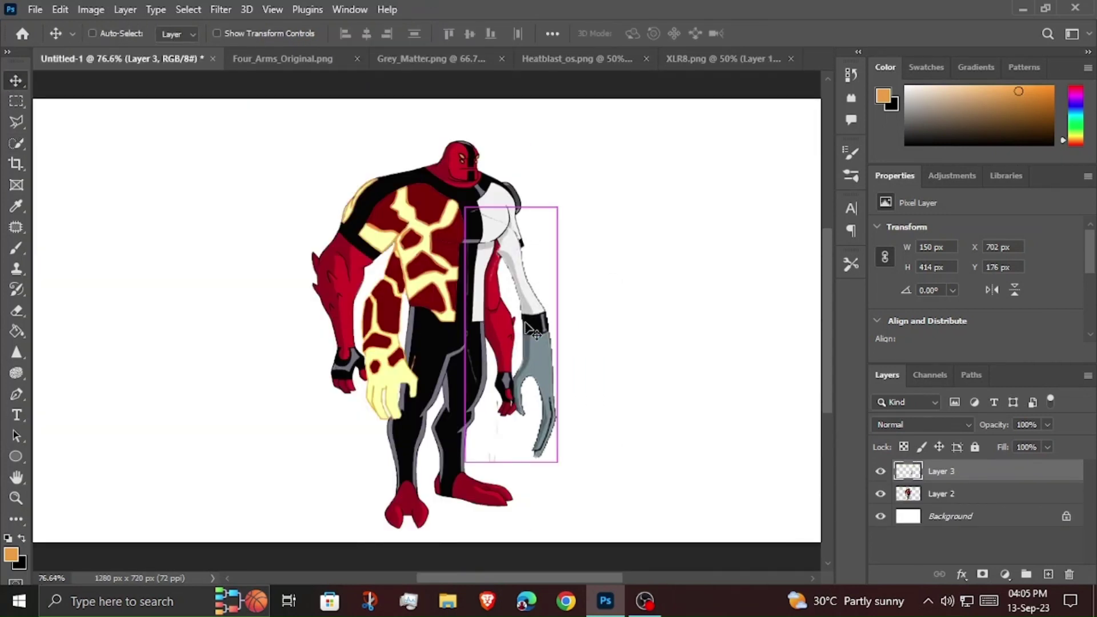
Place the arm at the right shoulder rotated about -3.15°, with Layer 3 below Layer 2.
key(ctrl+t)
drag(521, 264, 523, 260)
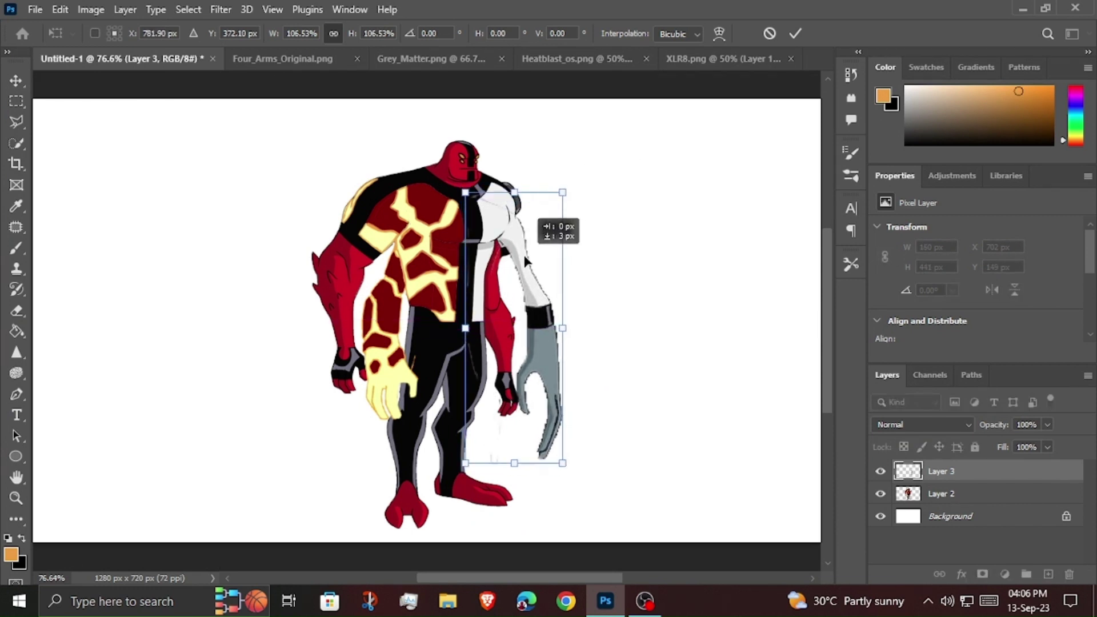
drag(529, 152, 518, 152)
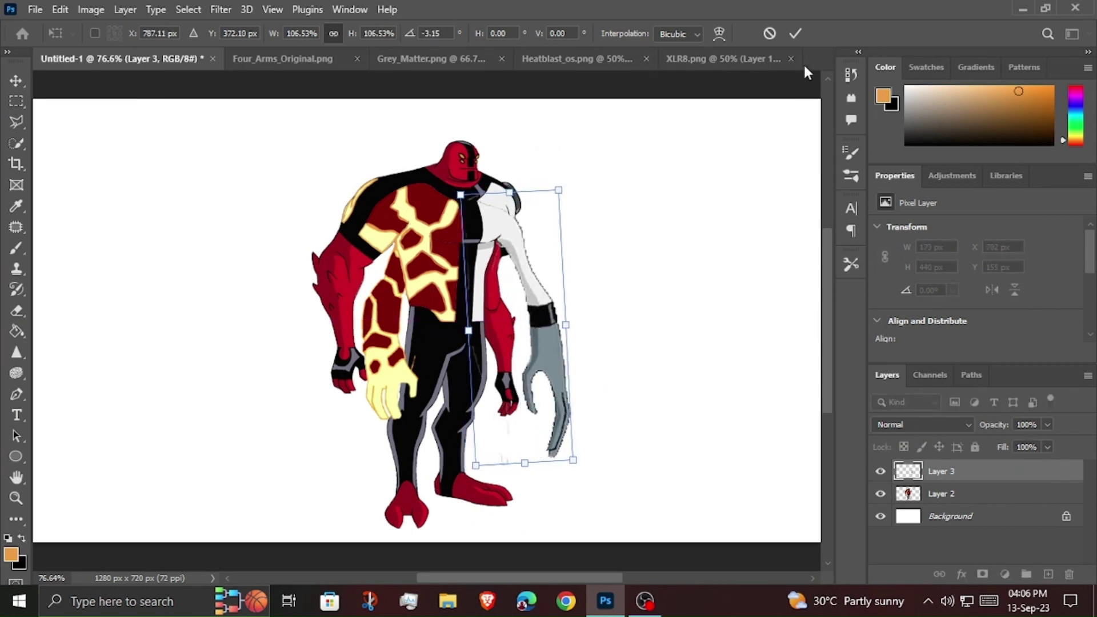
key(Return)
drag(942, 471, 960, 506)
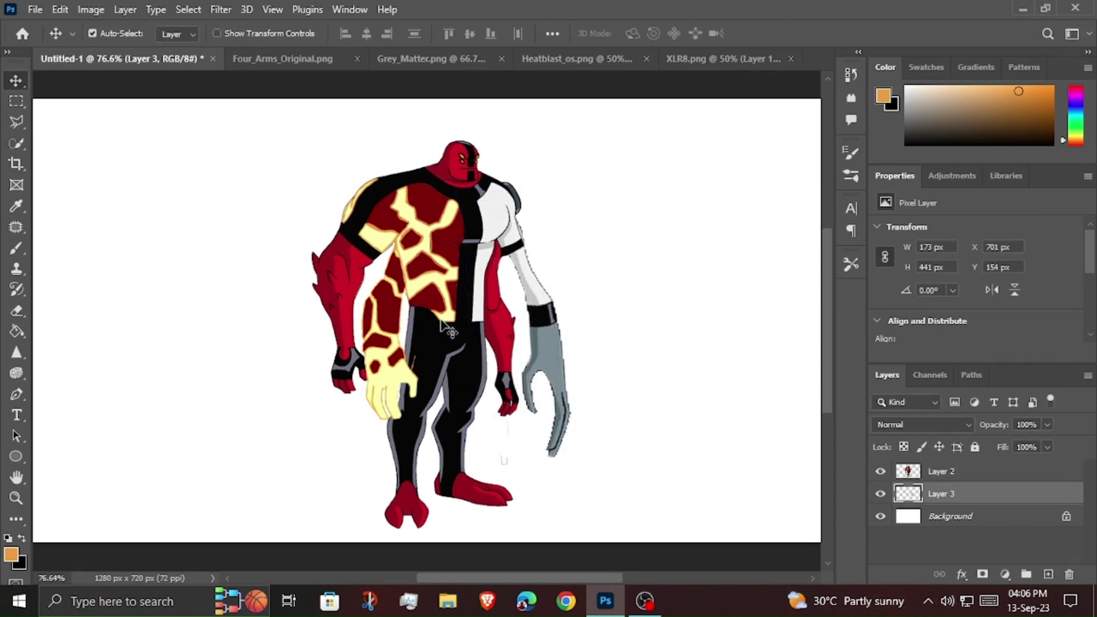
Zoom in on the grafted arm and outline the forearm with a polygonal lasso selection.
click(16, 498)
drag(654, 257, 756, 269)
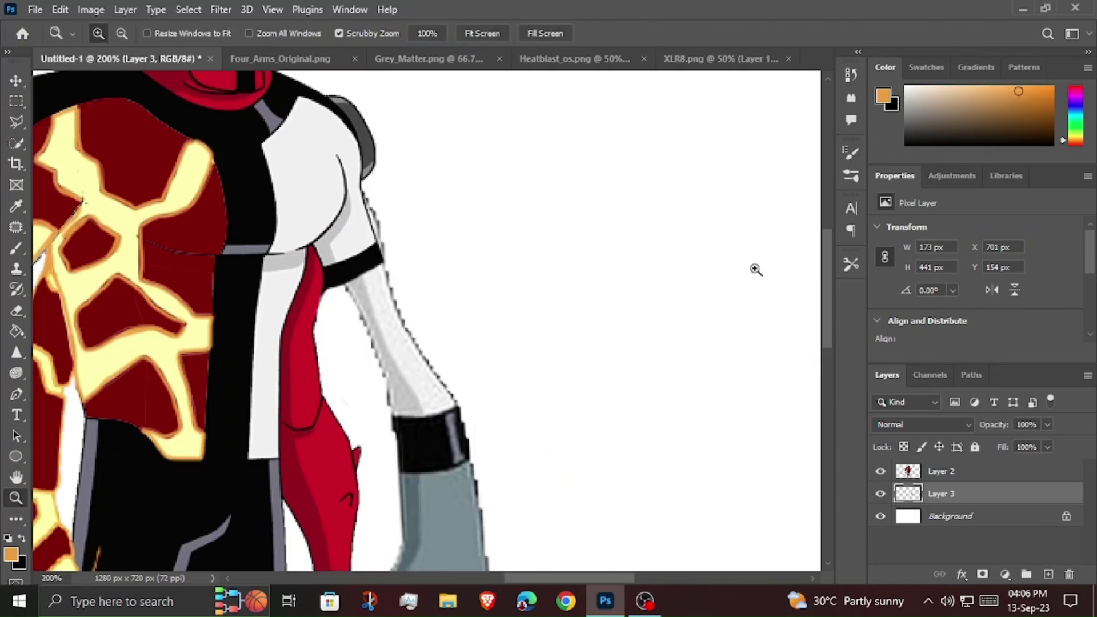
click(17, 121)
click(329, 289)
click(377, 364)
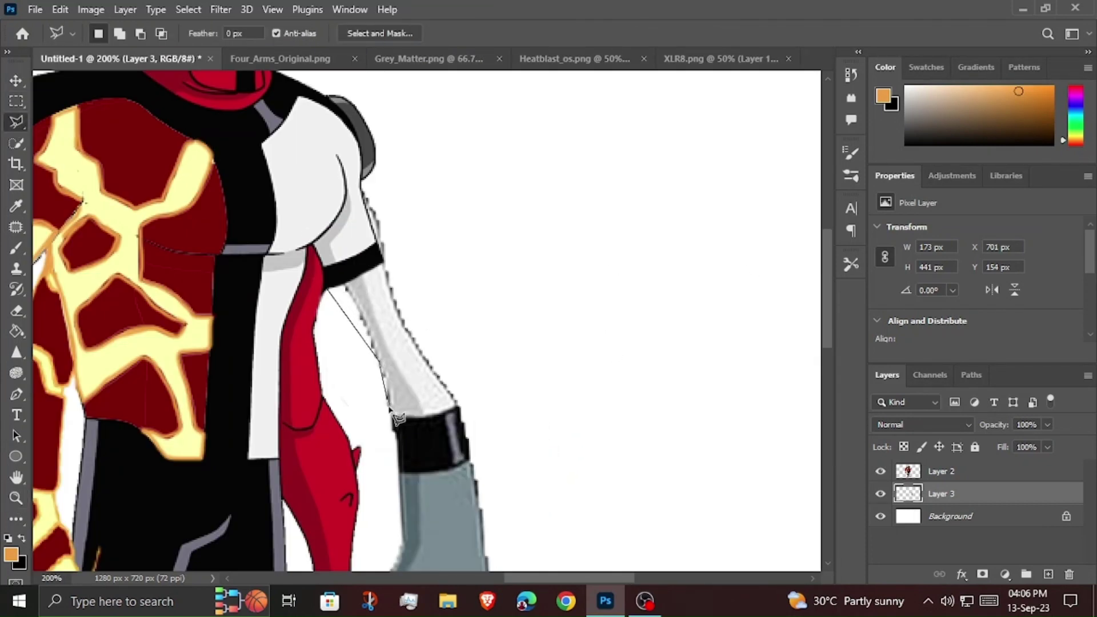
click(389, 412)
click(422, 415)
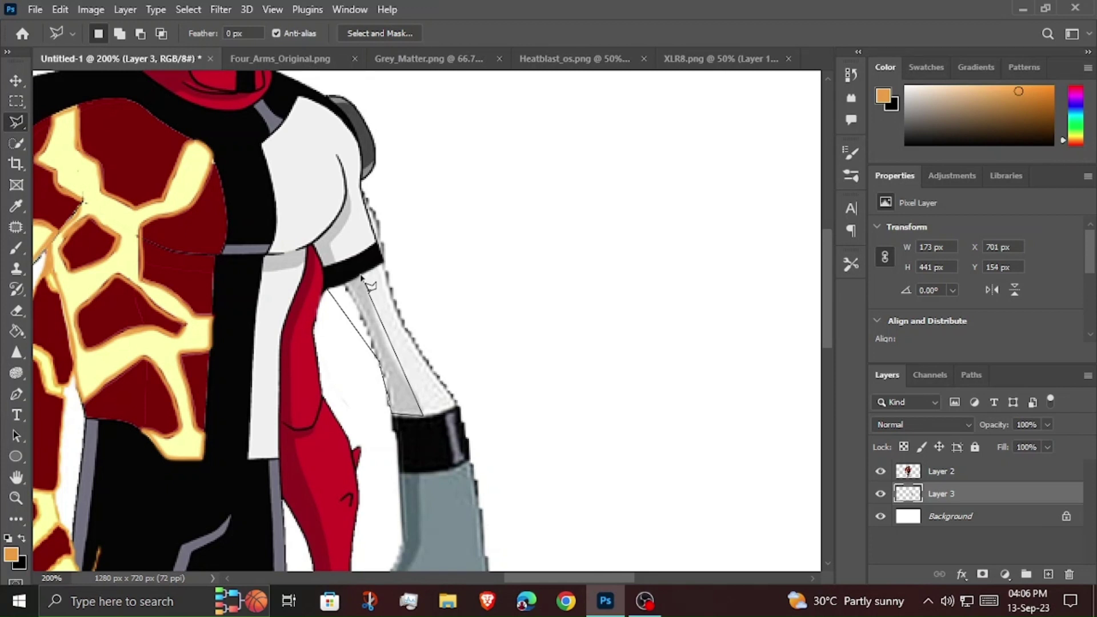
click(329, 287)
Paint the selected forearm gap with the sleeve's light grey, then deselect.
key(i)
click(346, 297)
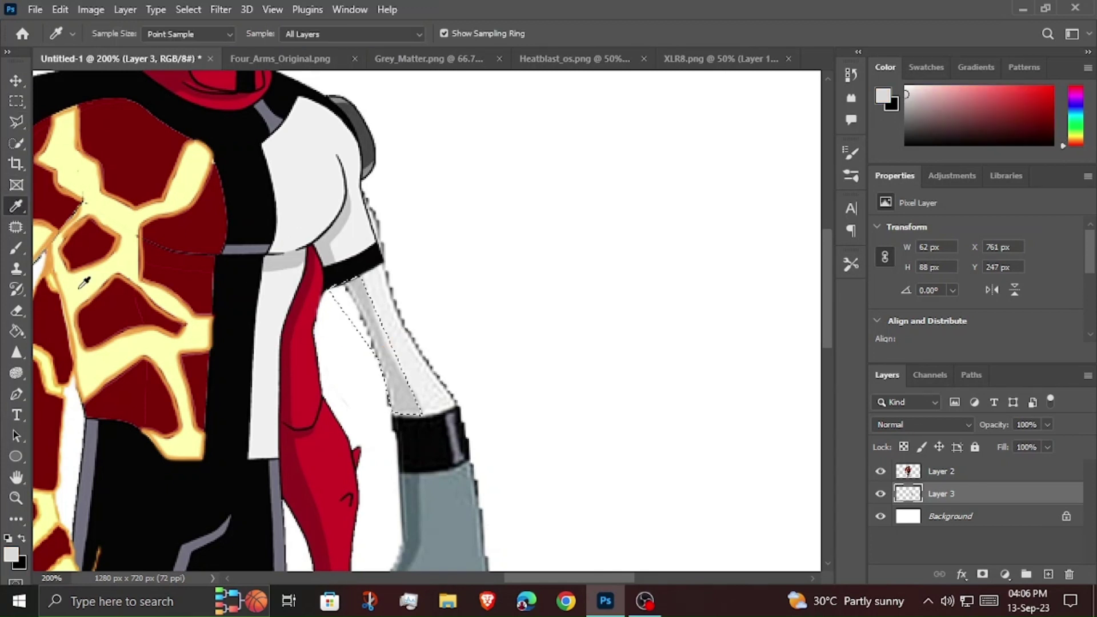
key(b)
key(bracketright)
key(bracketright)
key(bracketright)
drag(345, 300, 404, 416)
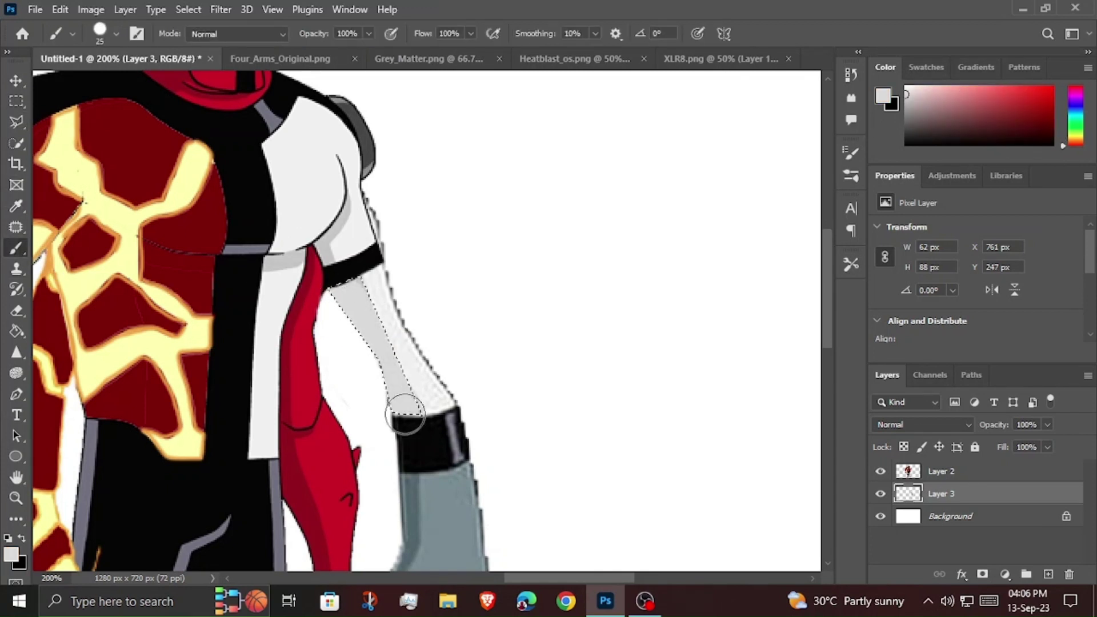
key(ctrl+d)
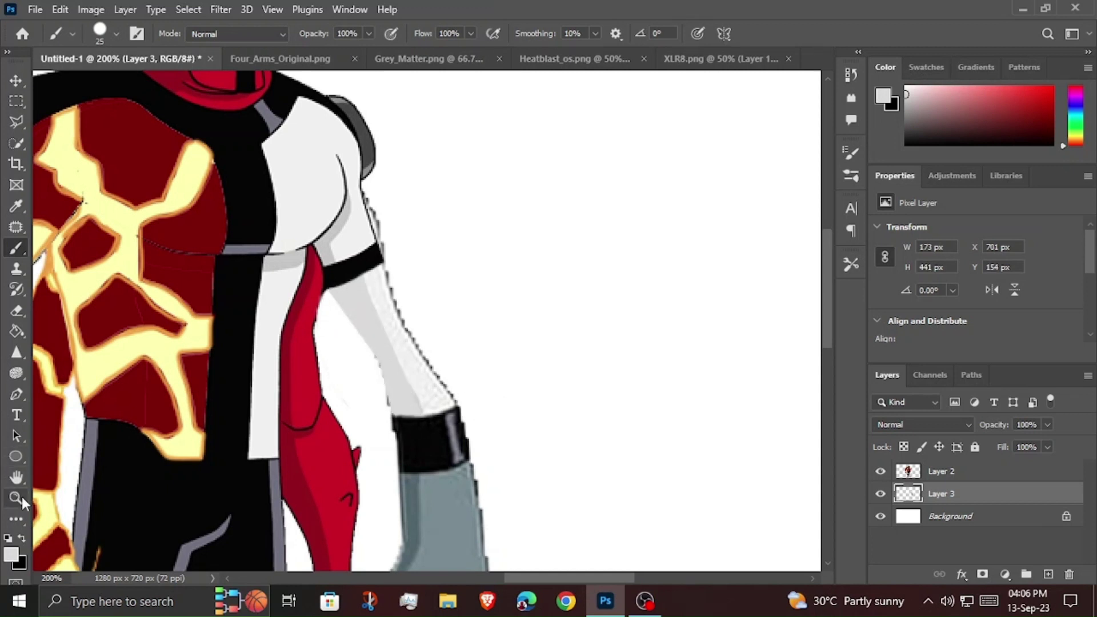
Zoom back out and scale the grafted arm down to about 161 × 409 px.
key(z)
drag(634, 308, 594, 307)
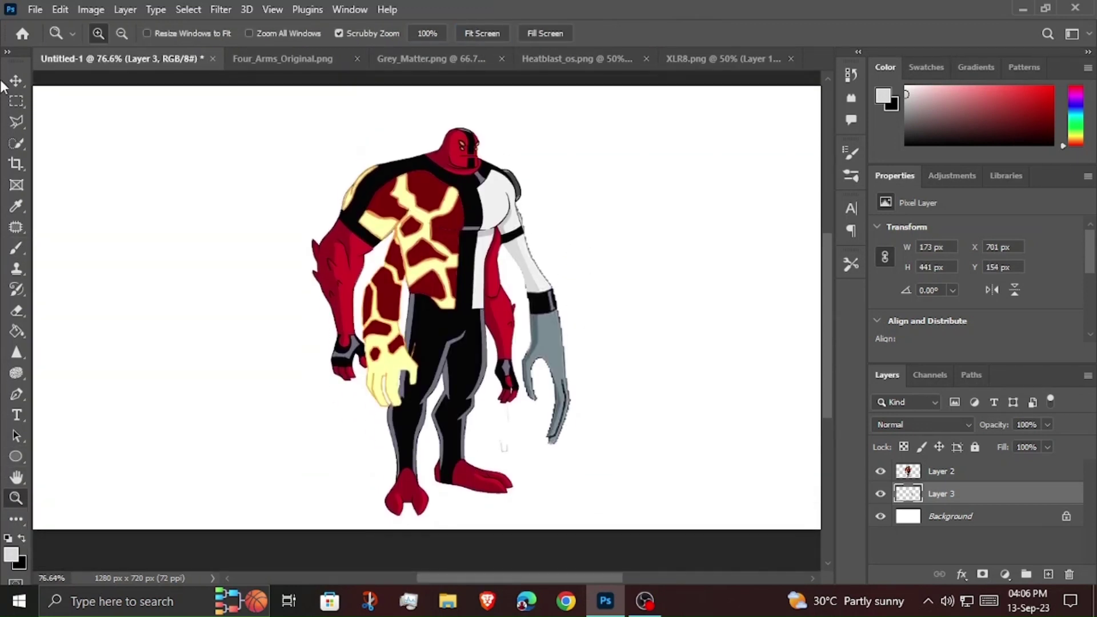
key(v)
key(ctrl+t)
drag(571, 453, 564, 434)
key(Return)
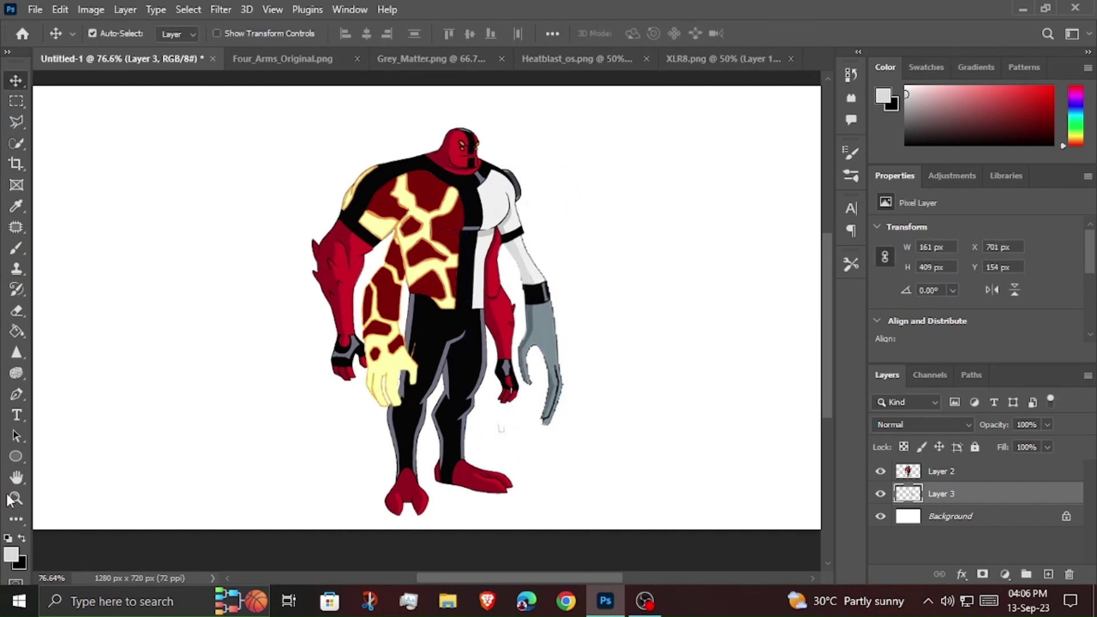
click(16, 499)
Set up a small black brush and zoom in close on the grey arm.
mouse_move(603, 228)
mouse_down()
mouse_move(434, 235)
mouse_move(41, 125)
mouse_up()
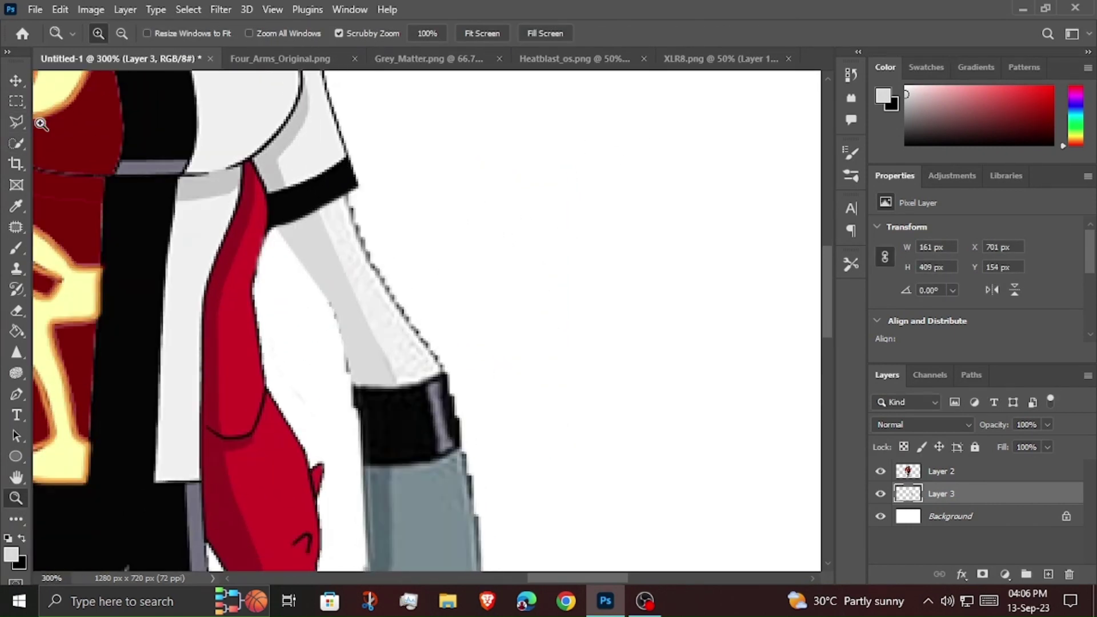
key(x)
key(b)
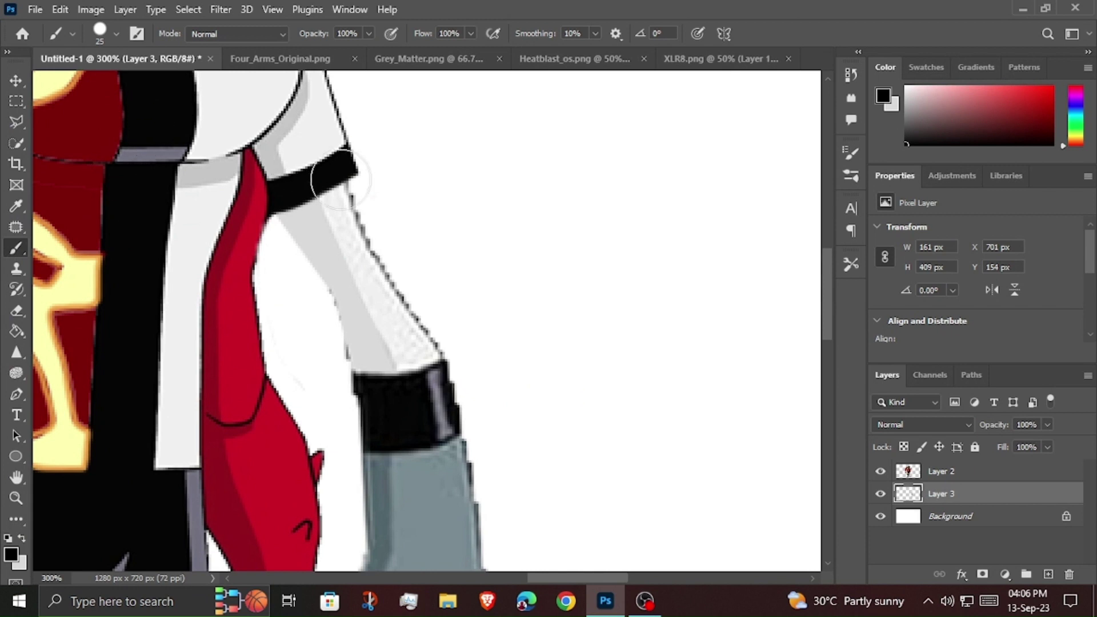
key(bracketleft)
key(bracketleft)
key(bracketleft)
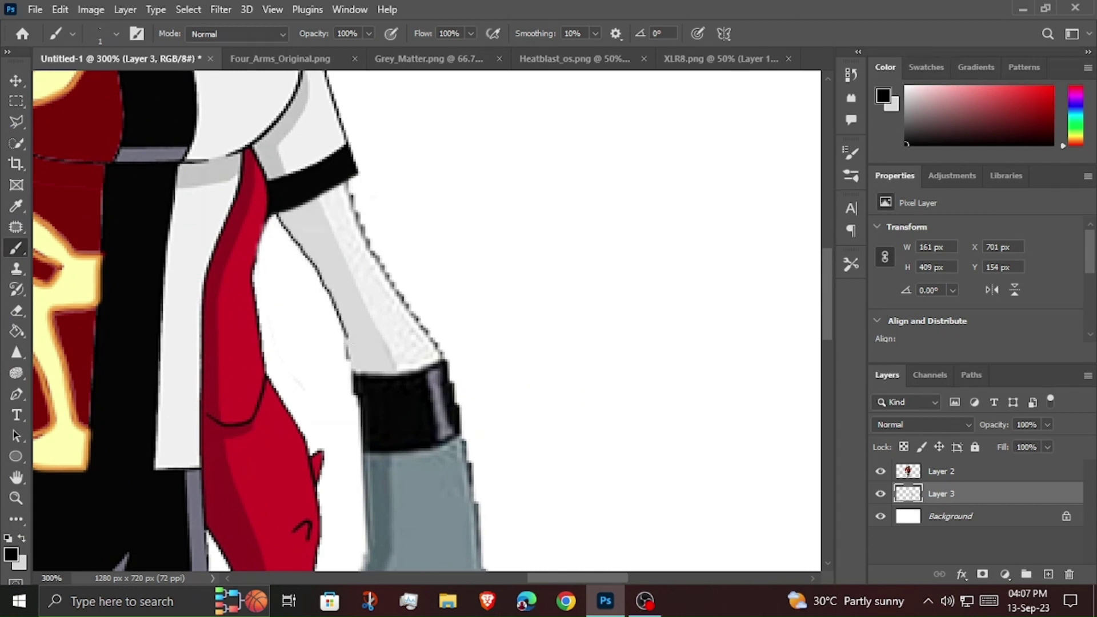
click(16, 498)
click(482, 34)
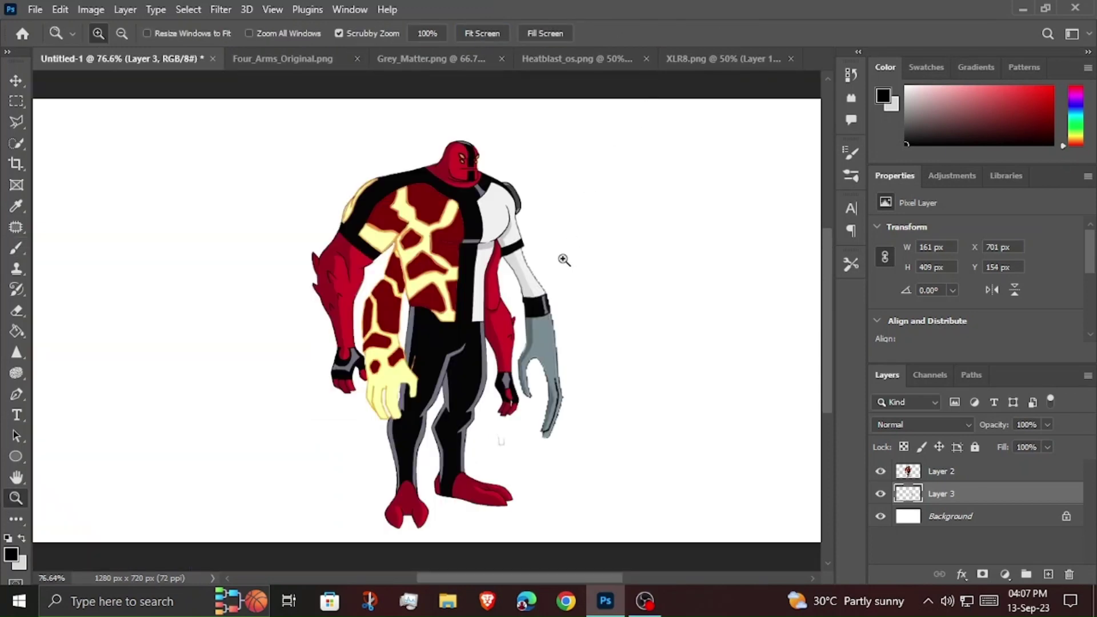
click(558, 256)
click(361, 213)
key(b)
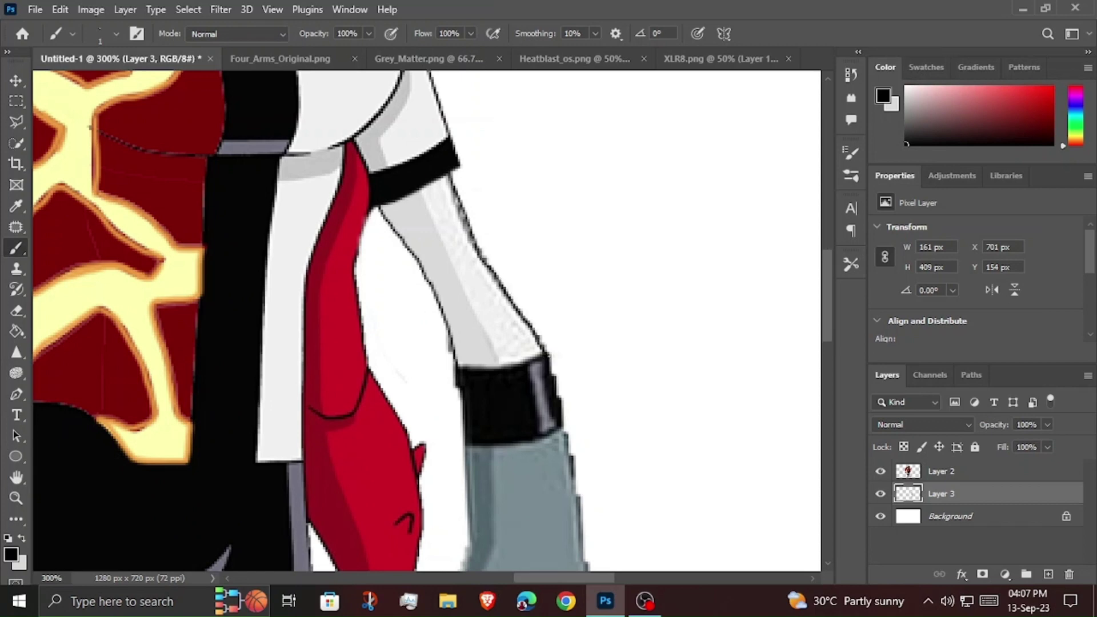
Switch to a small eraser and zoom in on the grey Grey Matter hand.
scroll(426, 320, down, 5)
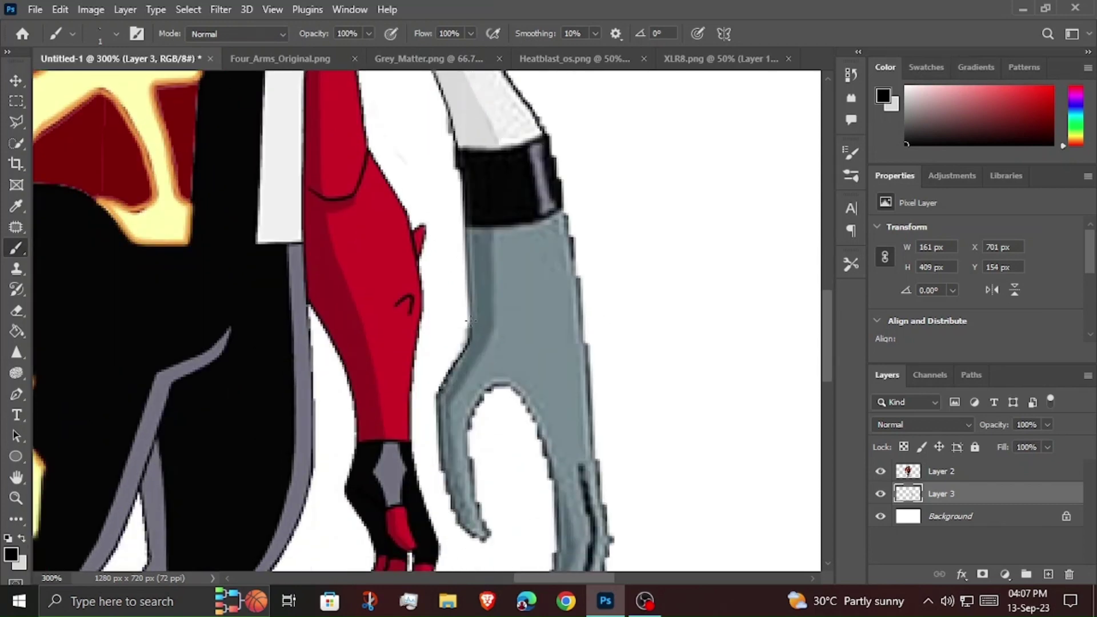
scroll(464, 482, down, 2)
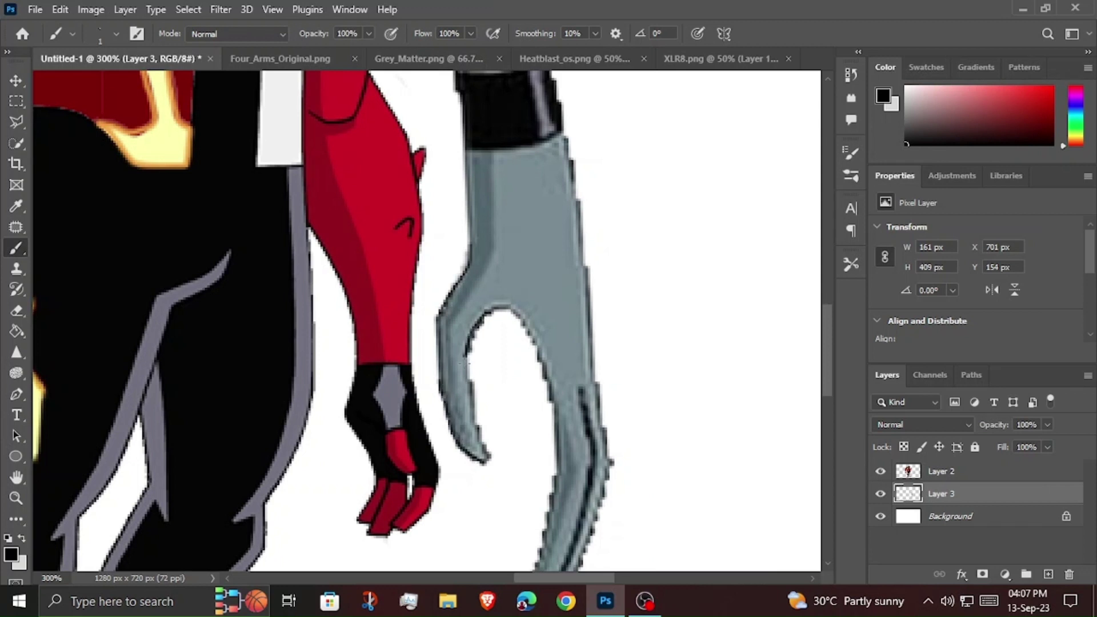
scroll(507, 400, down, 1)
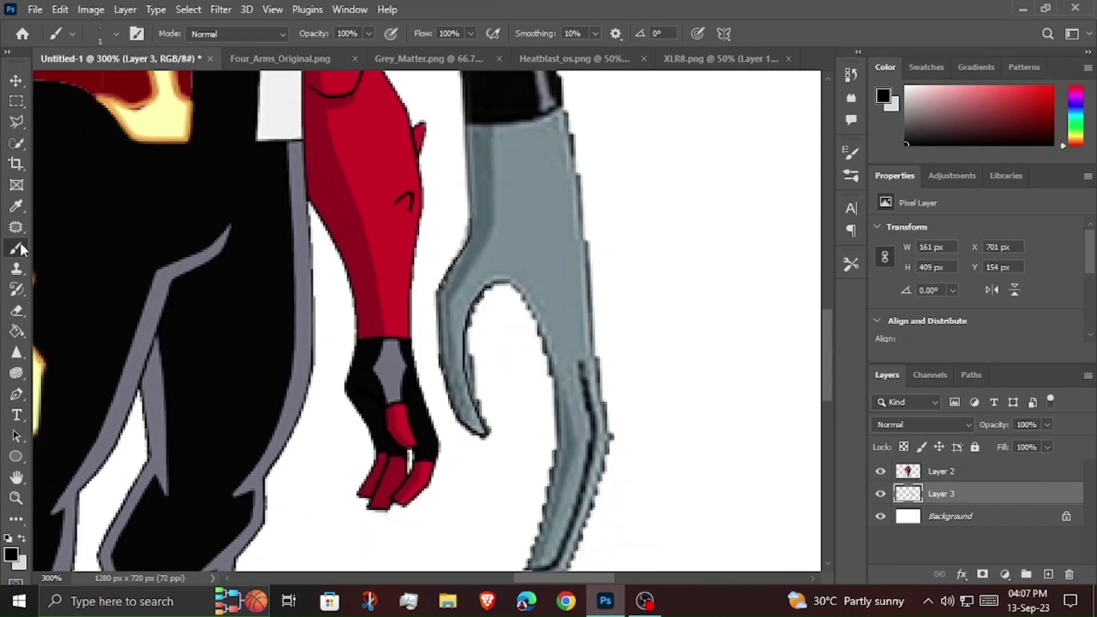
click(17, 310)
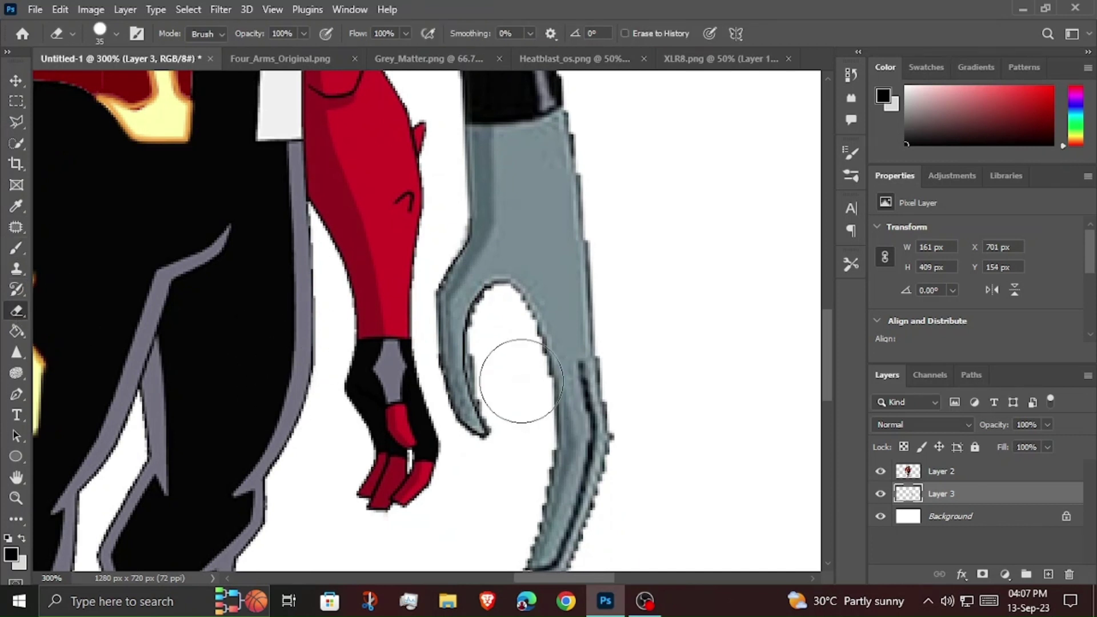
key(bracketleft)
key(bracketleft)
key(bracketleft)
key(bracketleft)
key(bracketleft)
key(bracketleft)
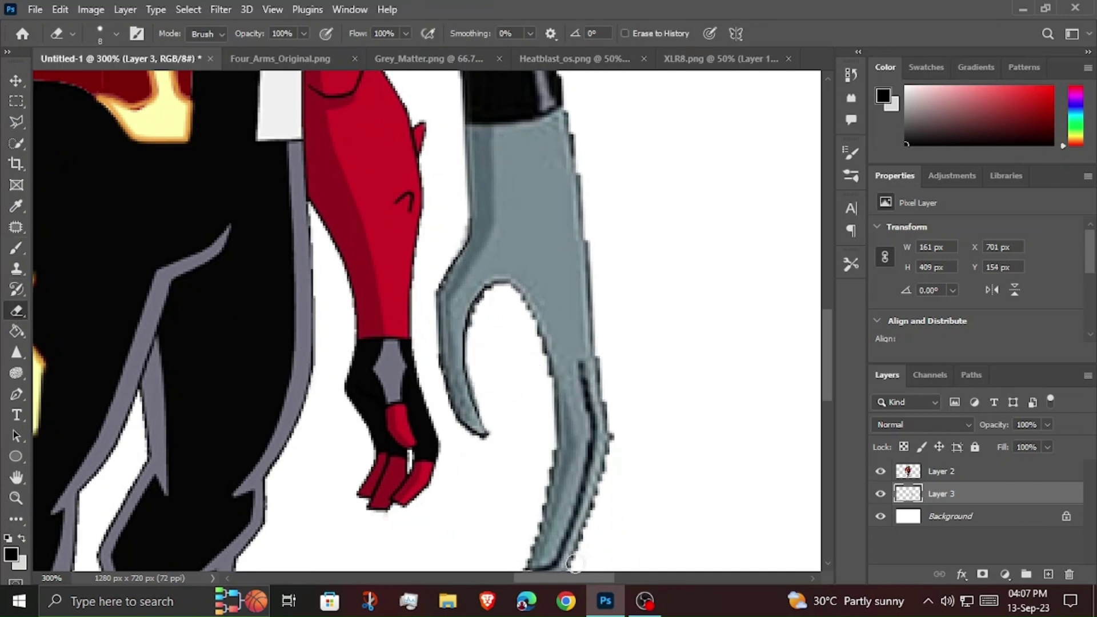
scroll(492, 409, up, 2)
key(z)
scroll(678, 240, down, 5)
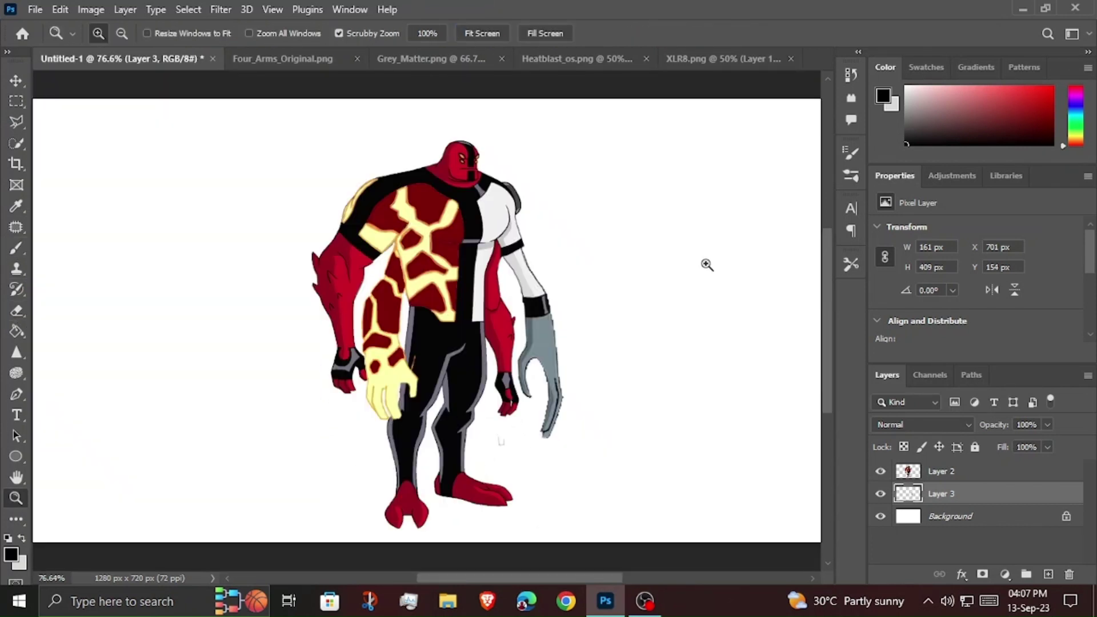
click(589, 318)
Paint black outlines along the cuff's right edge and both edges of the claw.
click(15, 247)
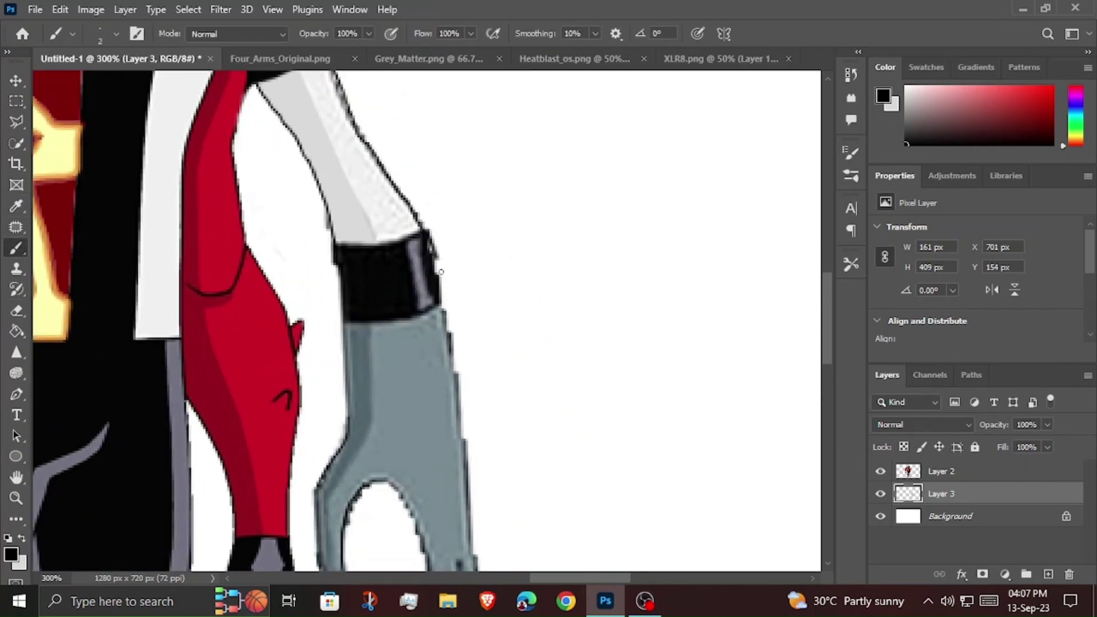
drag(440, 272, 445, 306)
scroll(501, 276, down, 1)
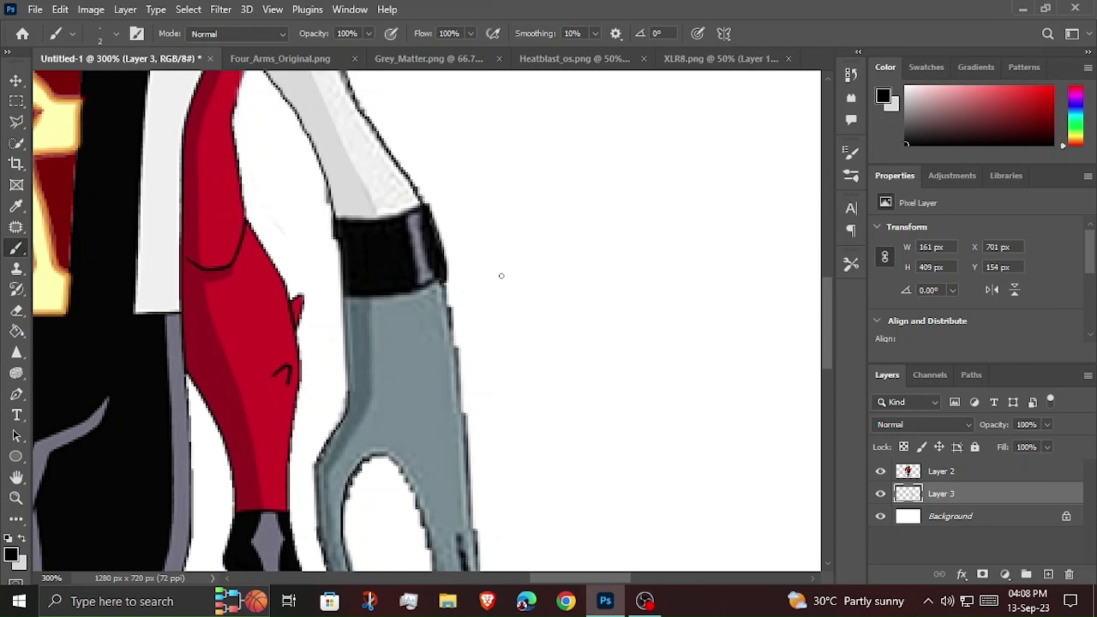
scroll(347, 289, down, 3)
scroll(348, 290, down, 2)
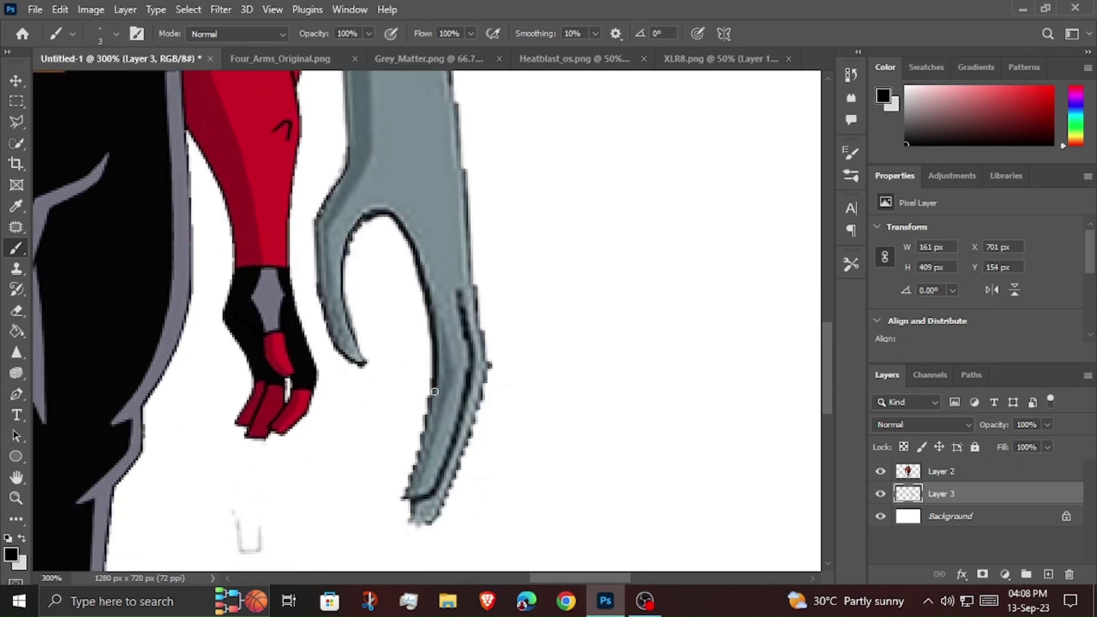
drag(435, 391, 419, 457)
scroll(409, 466, down, 2)
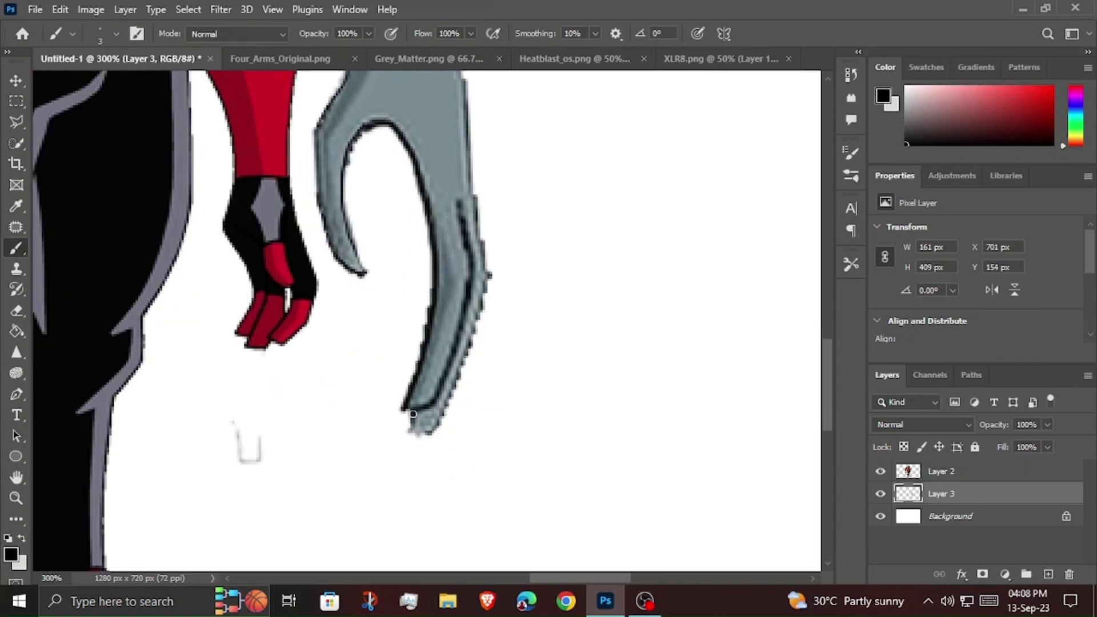
mouse_move(465, 355)
mouse_down()
mouse_move(484, 271)
mouse_move(483, 301)
mouse_up()
Outline the grey finger's edge in black, then fit the whole figure on screen.
scroll(479, 243, up, 1)
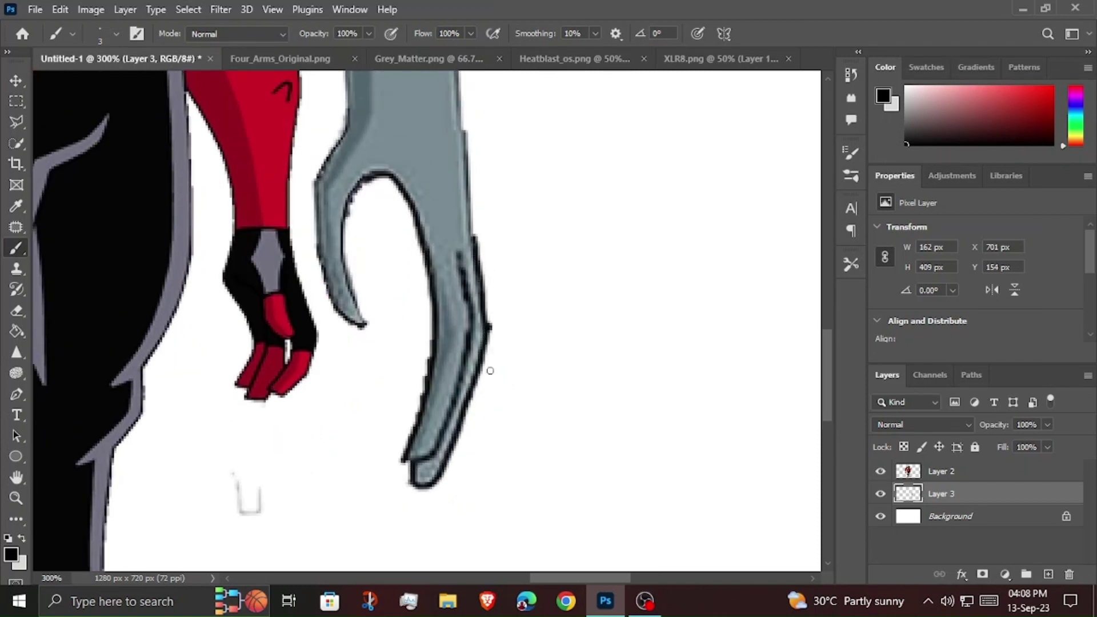
scroll(490, 371, up, 2)
drag(450, 102, 467, 285)
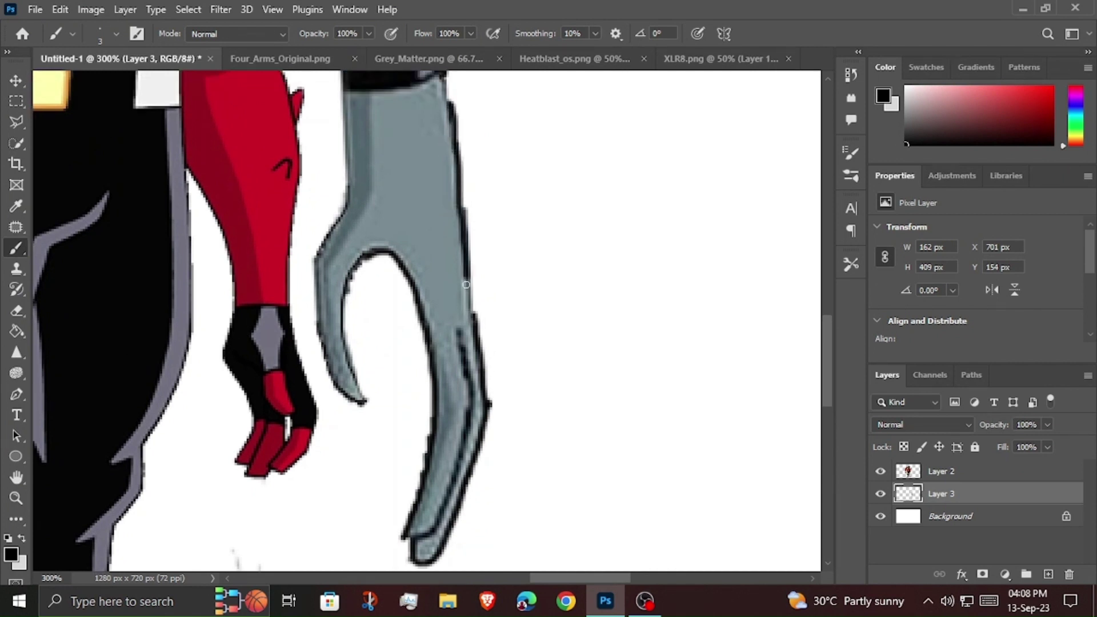
scroll(466, 284, up, 2)
key(ctrl+minus)
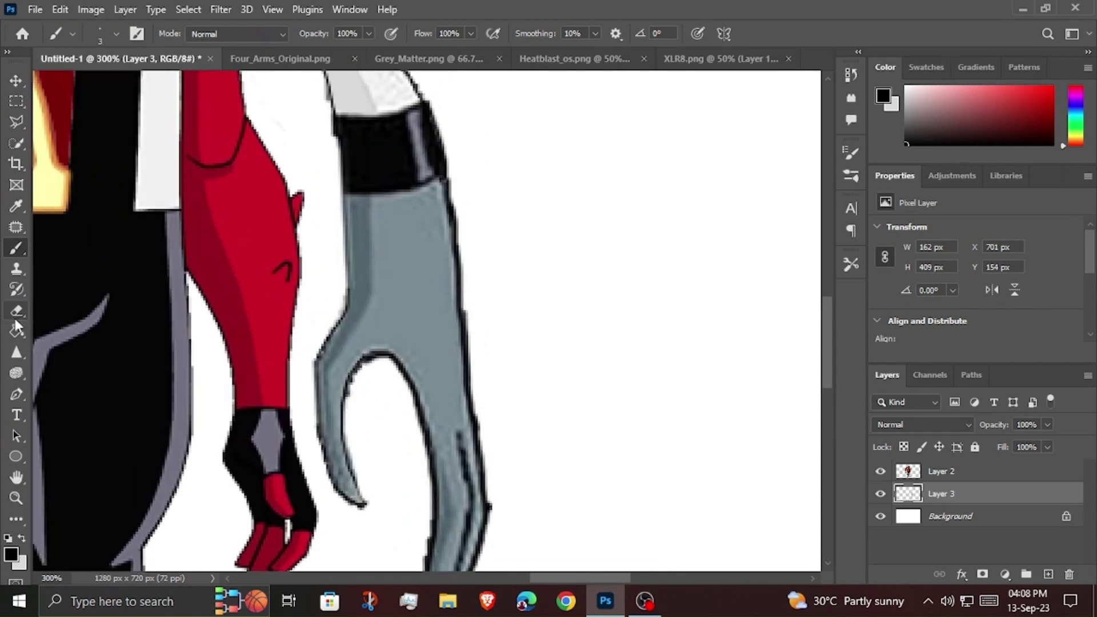
key(z)
key(ctrl+0)
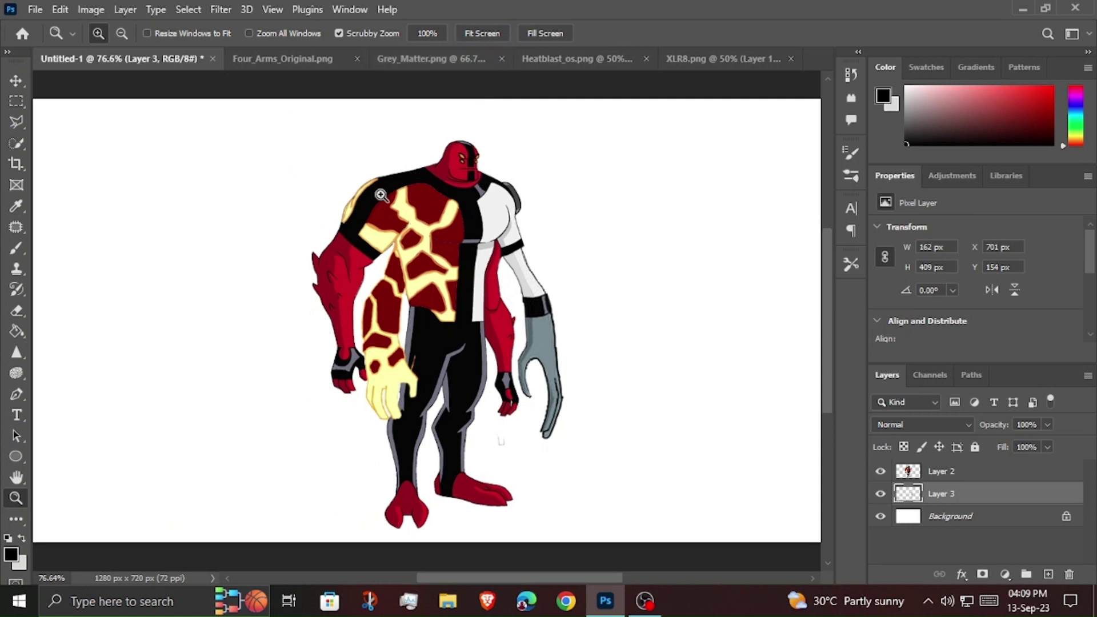
Quick Select XLR8's striped tail, copy it to a layer, and drag it into Untitled-1.
click(709, 58)
click(16, 144)
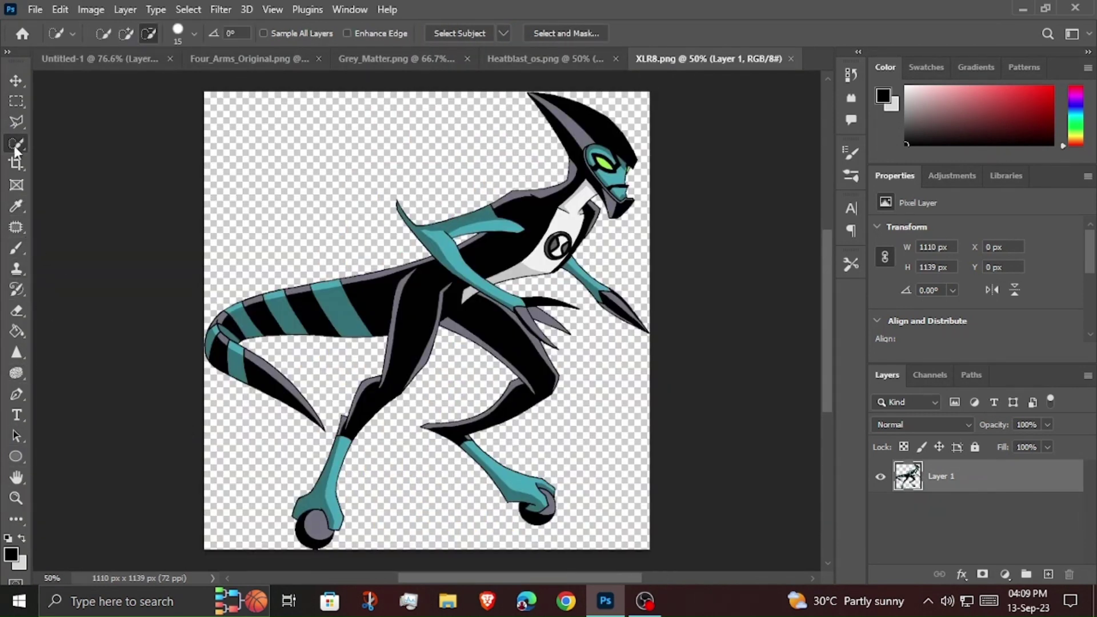
key(bracketleft)
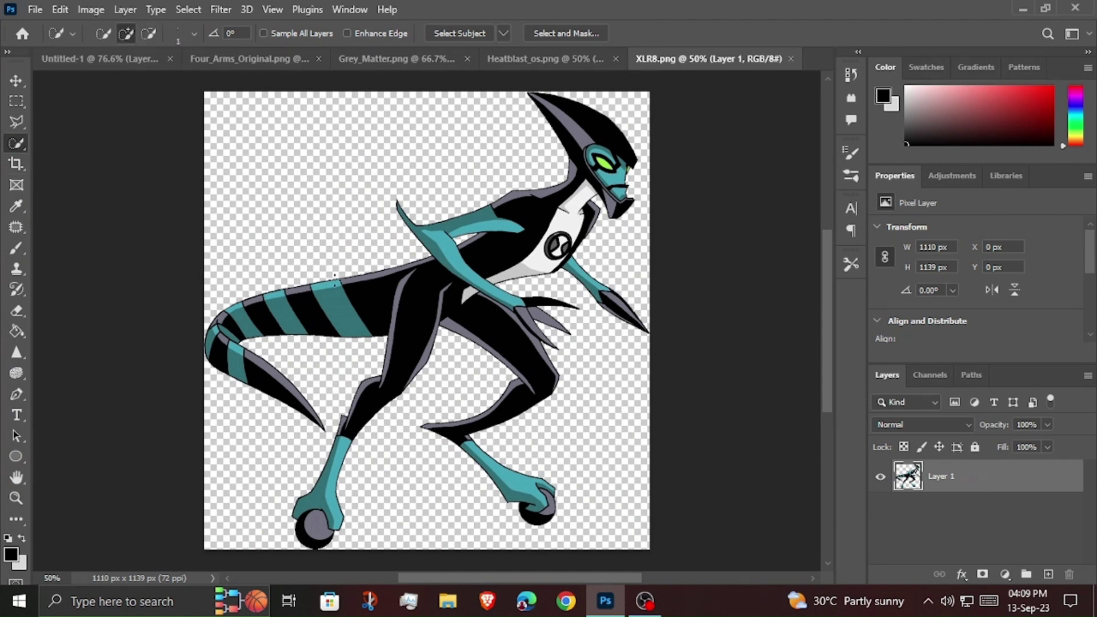
key(bracketright)
key(bracketright)
key(bracketright)
drag(205, 366, 280, 400)
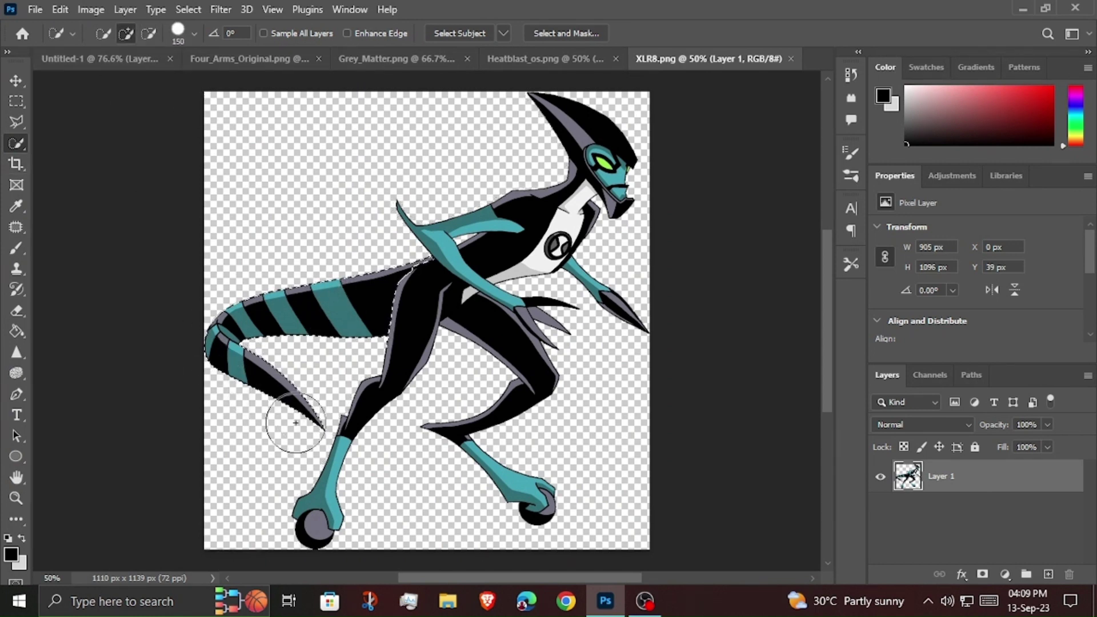
click(149, 33)
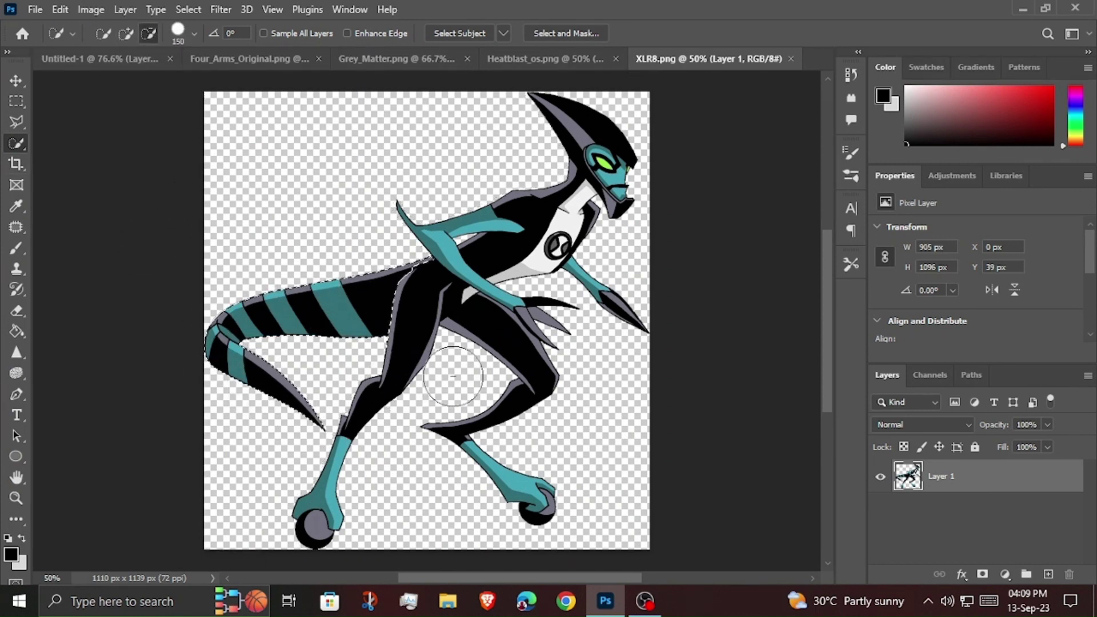
key(ctrl+j)
key(v)
mouse_move(401, 315)
mouse_down()
mouse_move(264, 294)
mouse_move(268, 330)
mouse_up()
Scale the pasted tail down to about 74% and position it near the hip.
key(ctrl+t)
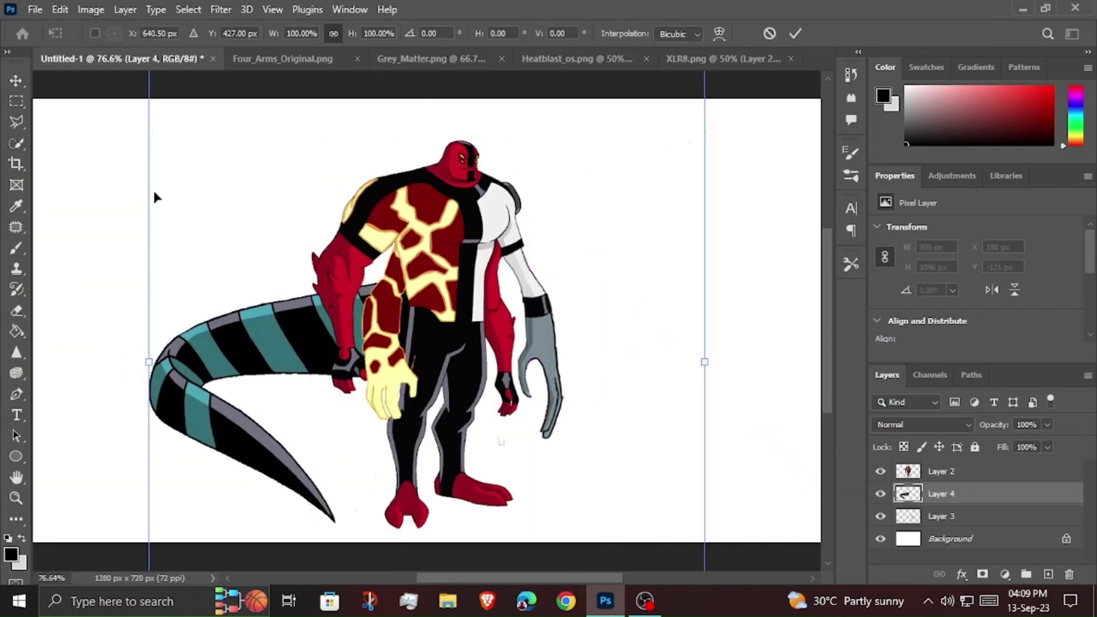
drag(149, 122, 252, 264)
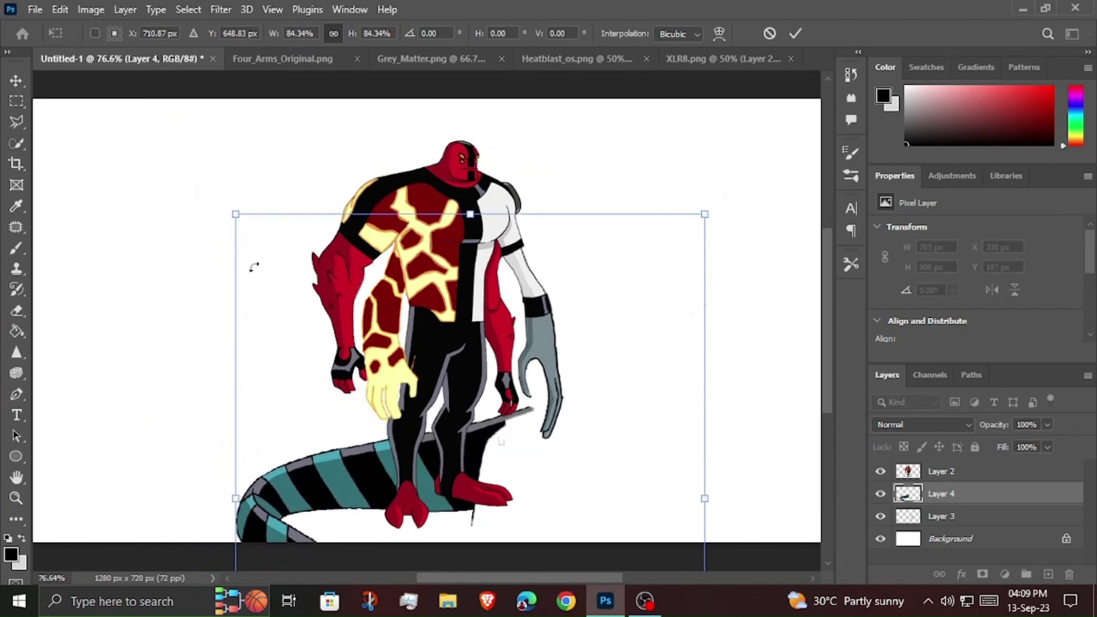
mouse_move(343, 390)
mouse_down()
mouse_move(293, 318)
mouse_move(300, 326)
mouse_up()
drag(120, 58, 66, 59)
mouse_move(293, 331)
mouse_down()
mouse_move(238, 485)
mouse_move(252, 589)
mouse_up()
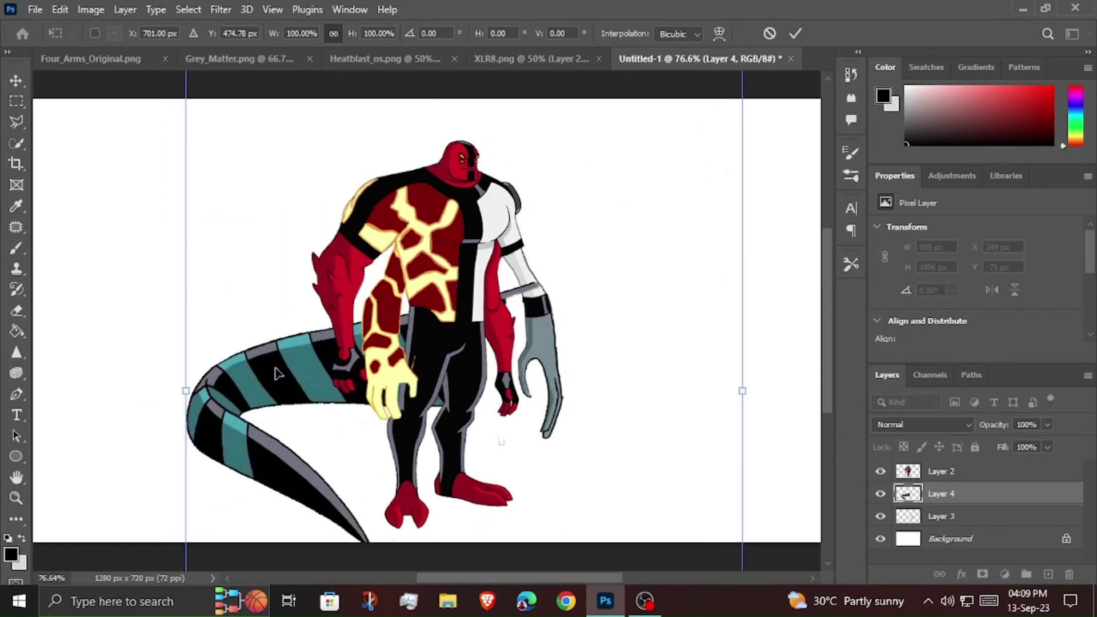
drag(165, 122, 257, 236)
drag(362, 503, 306, 356)
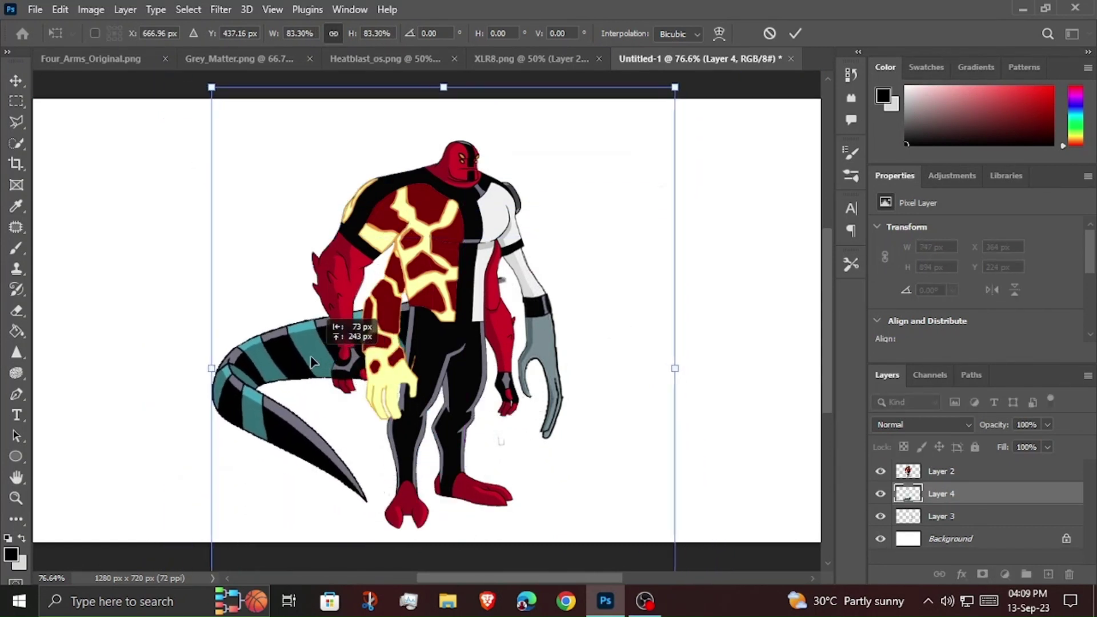
drag(204, 87, 248, 139)
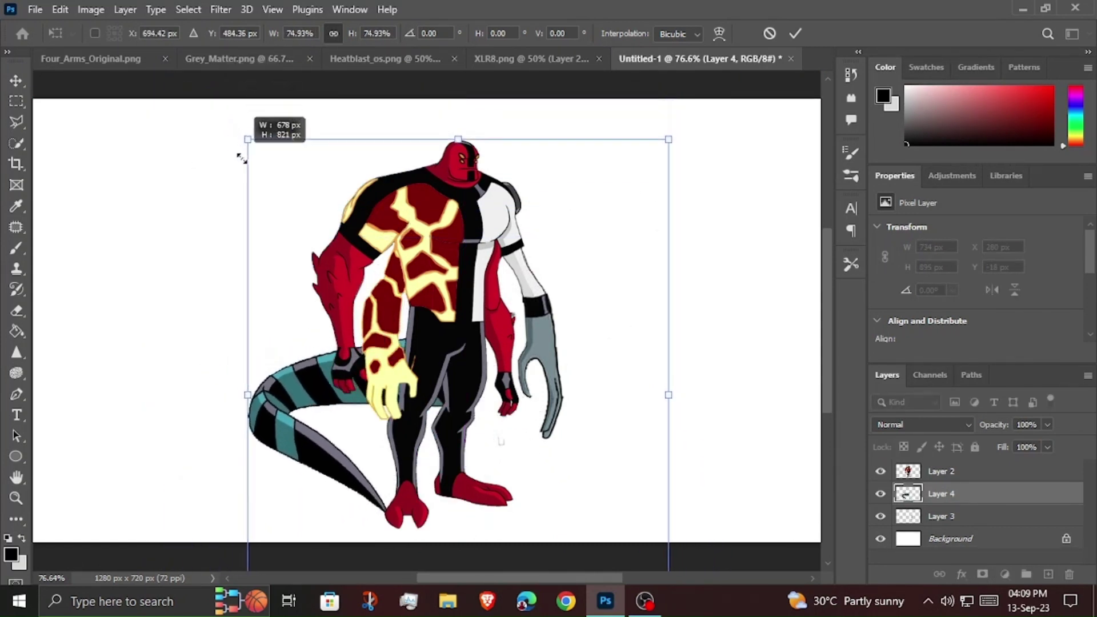
drag(320, 372, 298, 352)
click(796, 34)
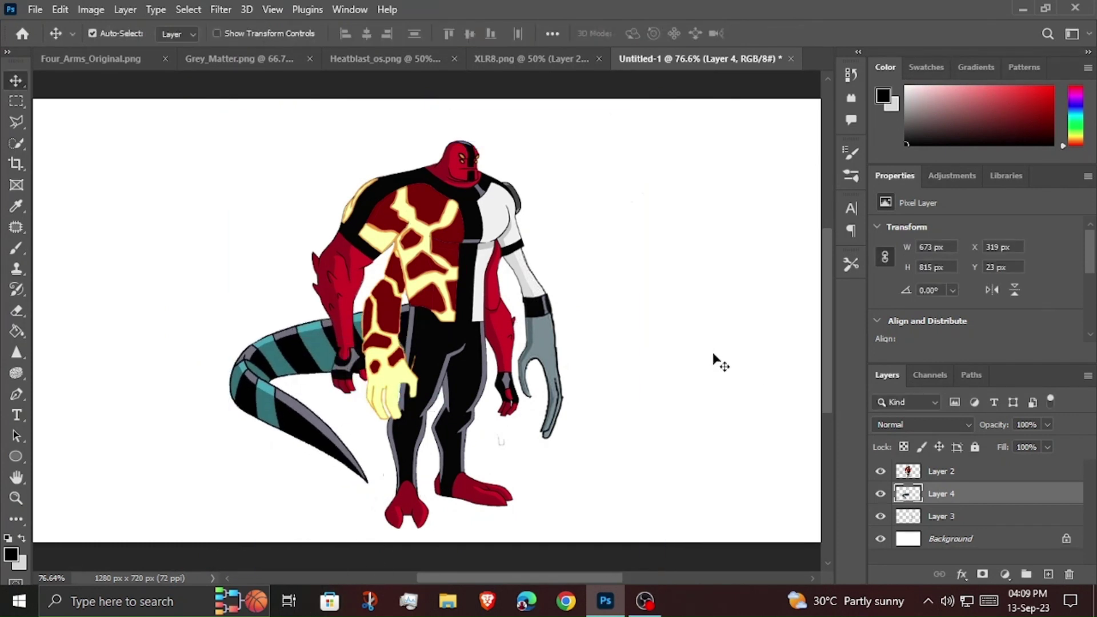
Flip the tail, tilt it to about -17°, and set it behind the left hip.
key(ctrl+t)
right_click(294, 362)
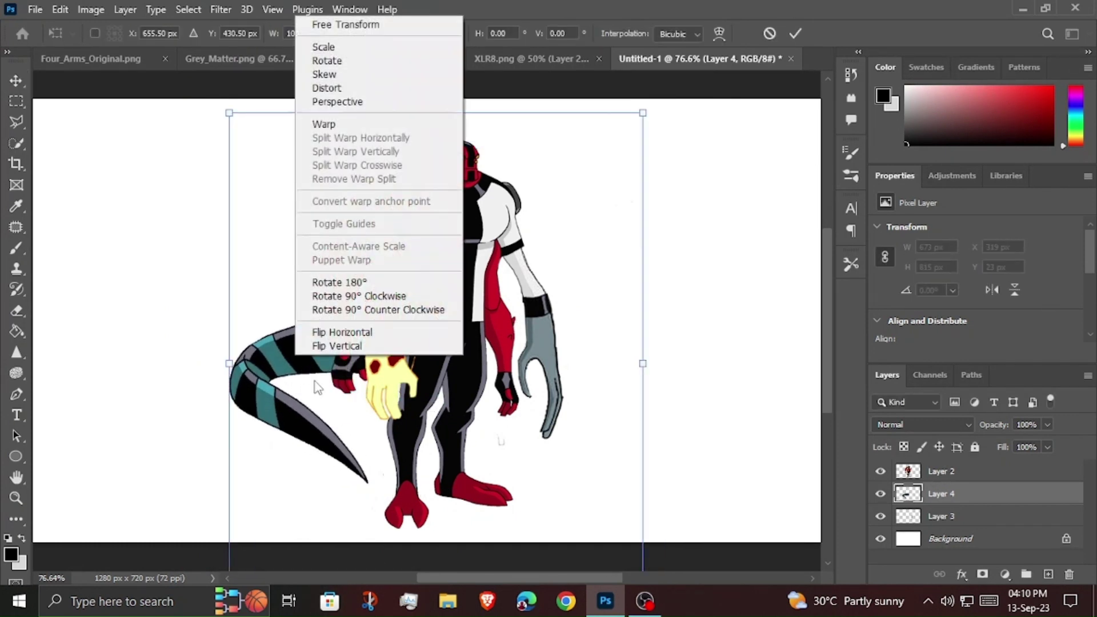
click(352, 349)
drag(321, 396, 303, 365)
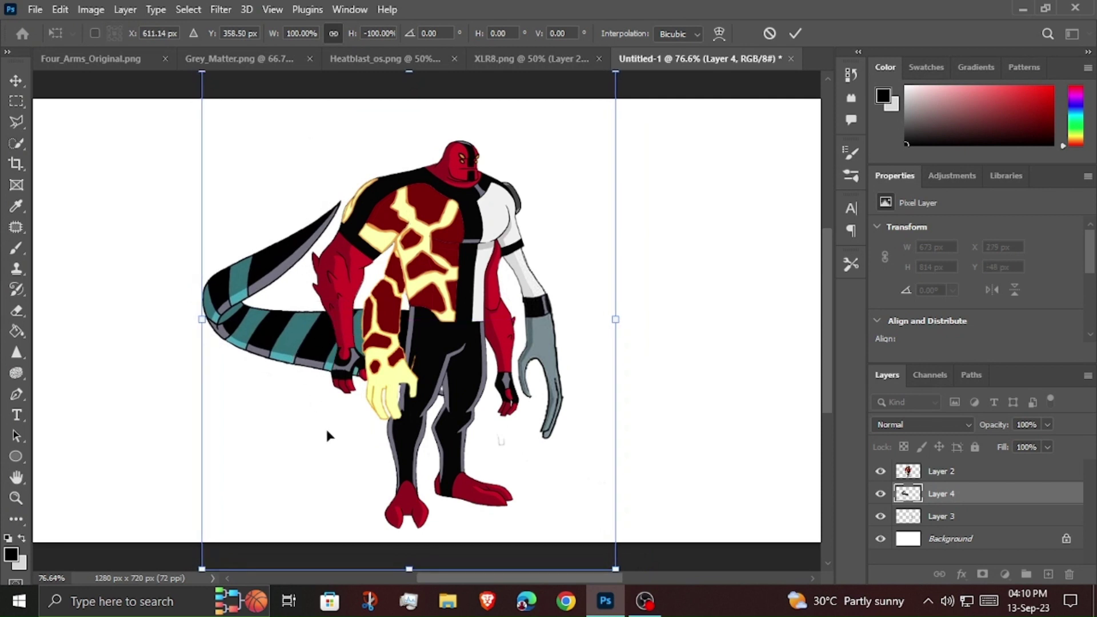
mouse_move(201, 72)
mouse_down()
mouse_move(239, 121)
mouse_move(216, 151)
mouse_up()
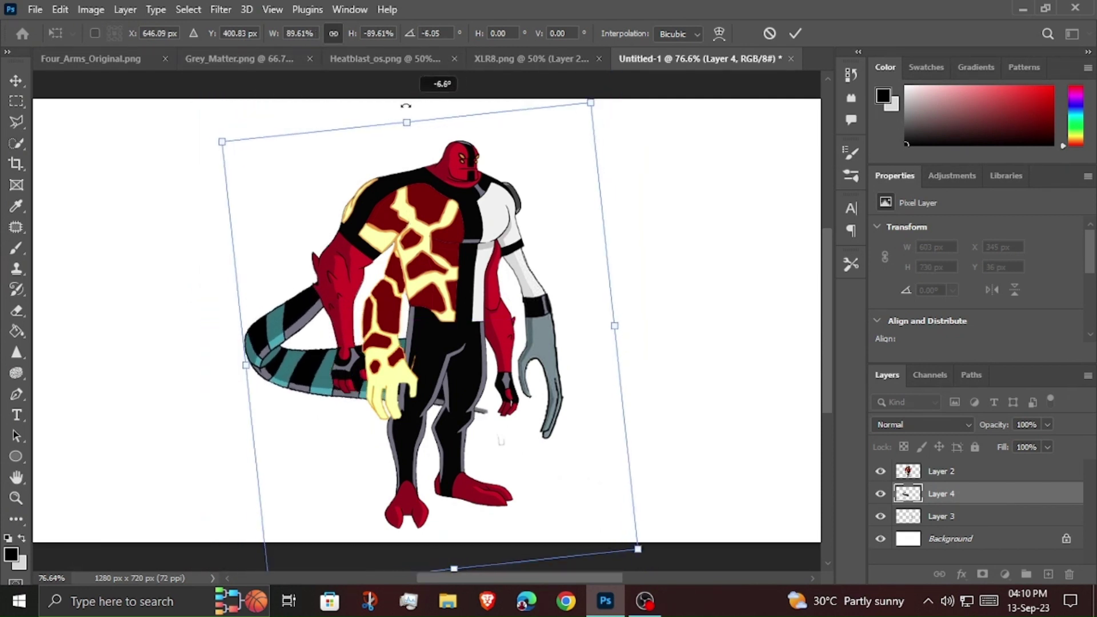
drag(319, 379, 296, 344)
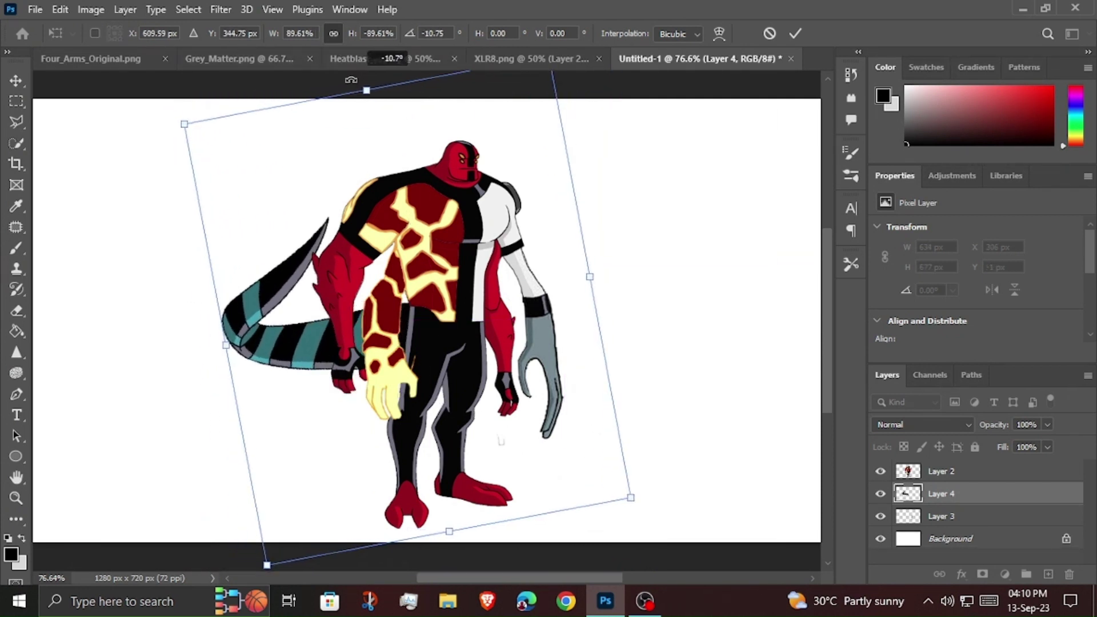
drag(343, 77, 304, 92)
right_click(380, 169)
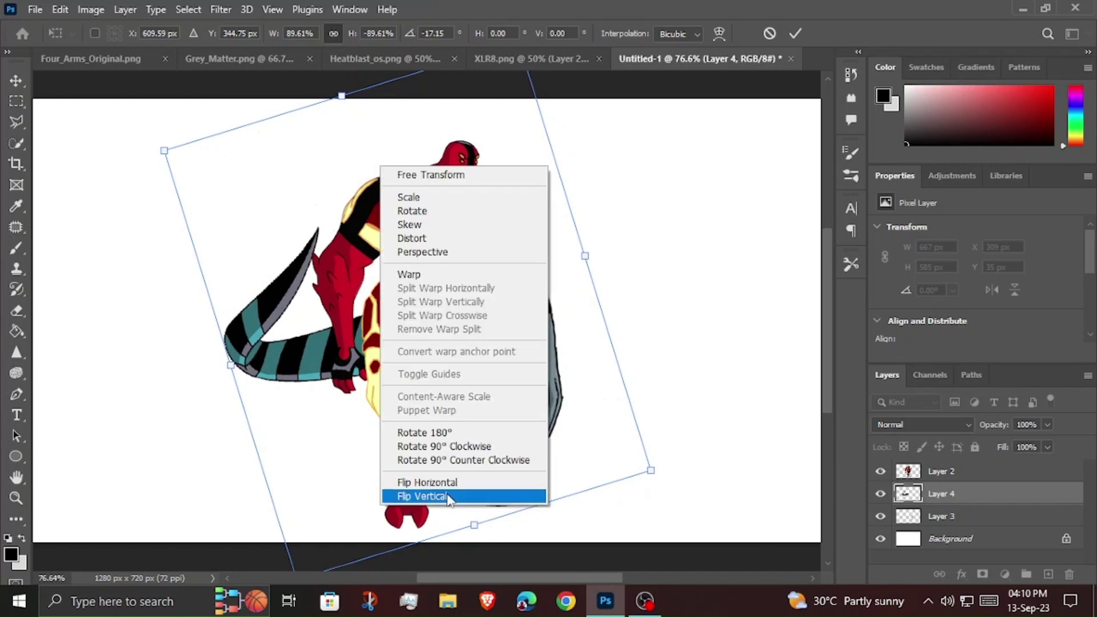
click(460, 495)
mouse_move(287, 281)
mouse_down()
mouse_move(276, 291)
mouse_move(299, 318)
mouse_up()
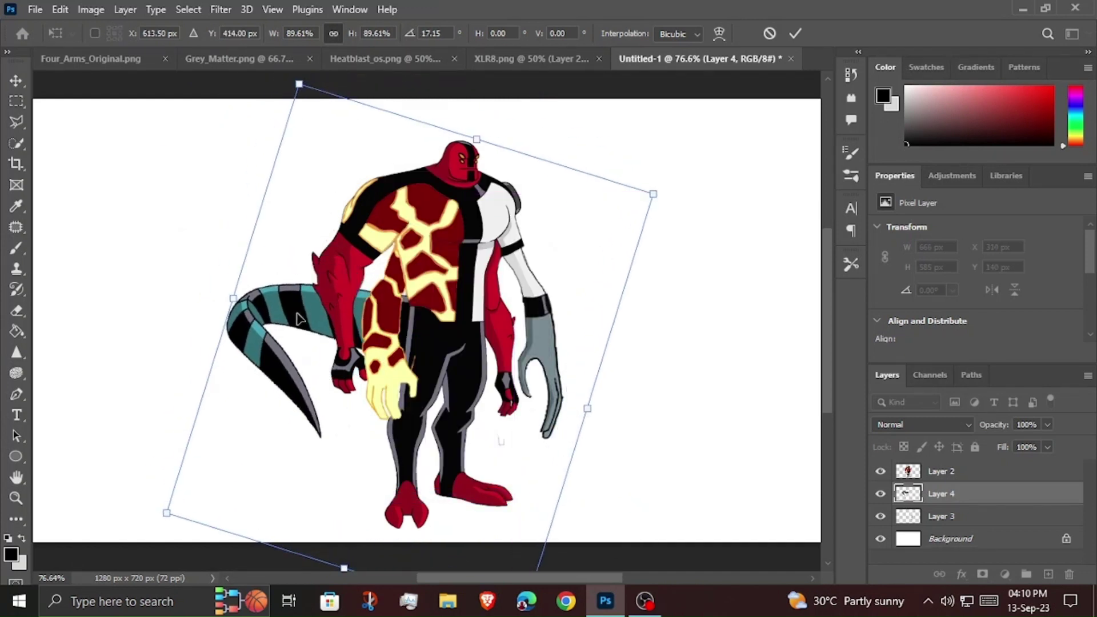
click(794, 35)
Rotate the tail to a final angle of about -13°.
key(ctrl+t)
drag(400, 172, 374, 215)
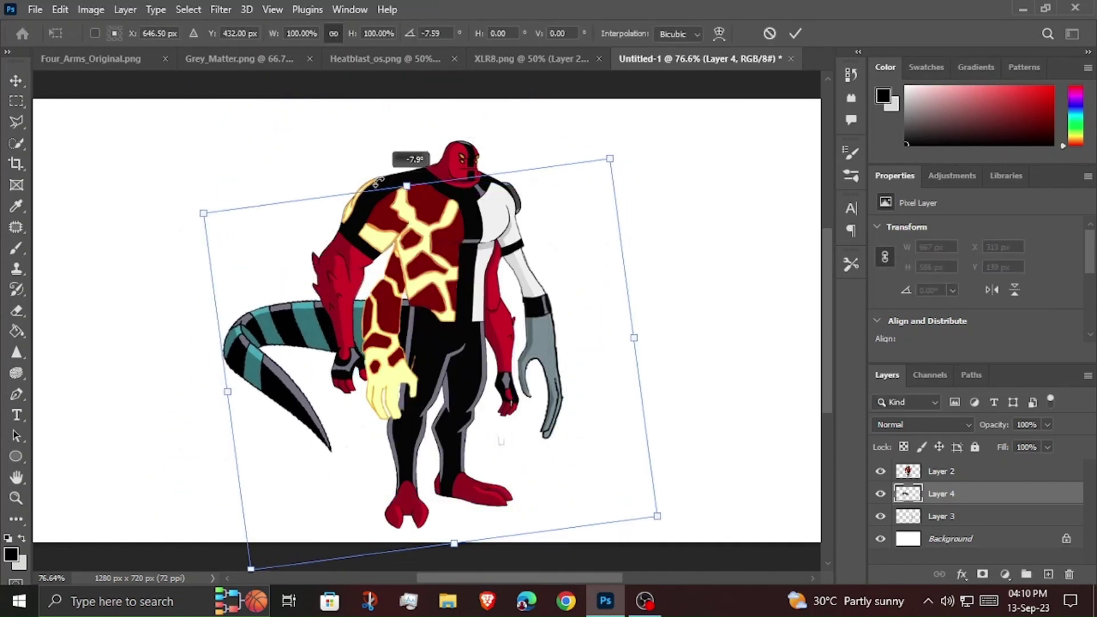
click(796, 34)
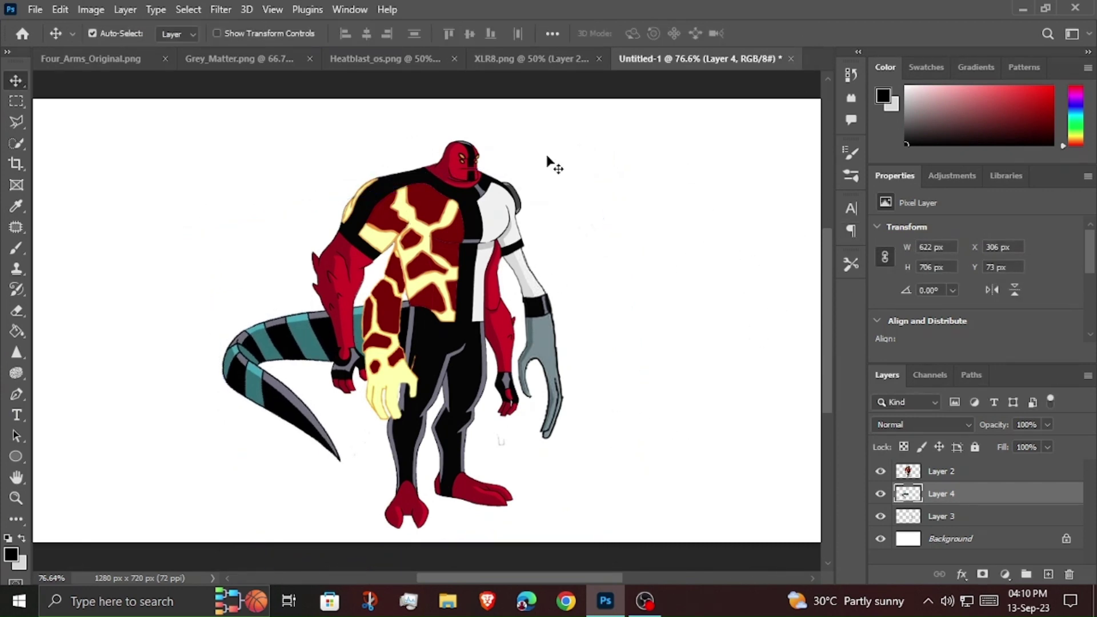
Select XLR8's left foot, copy it to its own layer, and drop it into Untitled-1.
click(531, 58)
click(15, 141)
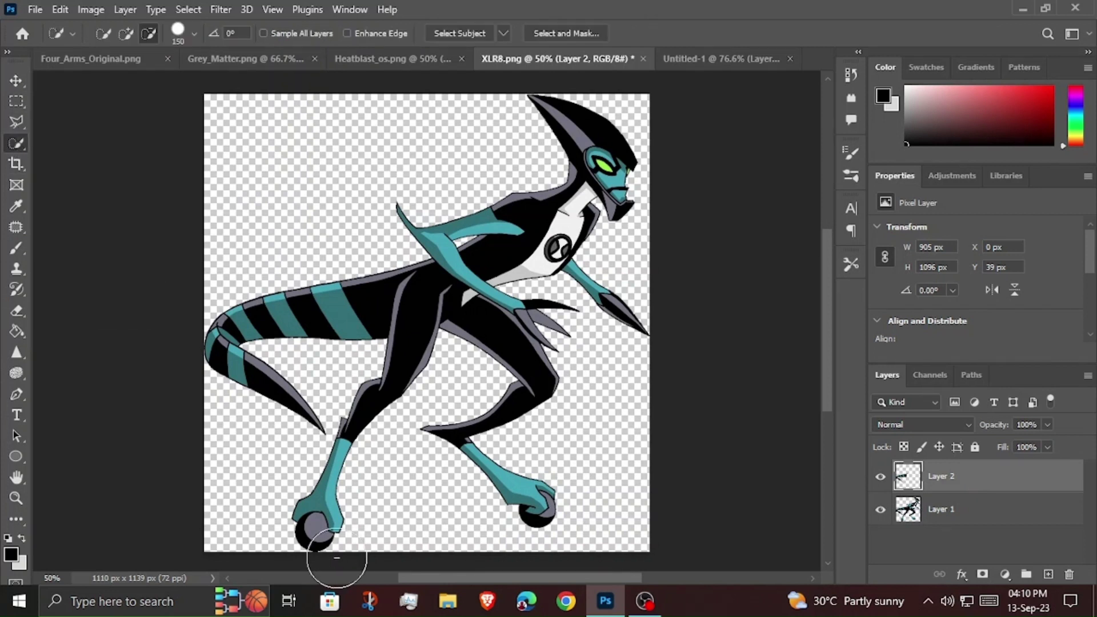
key(bracketleft)
key(bracketleft)
key(bracketleft)
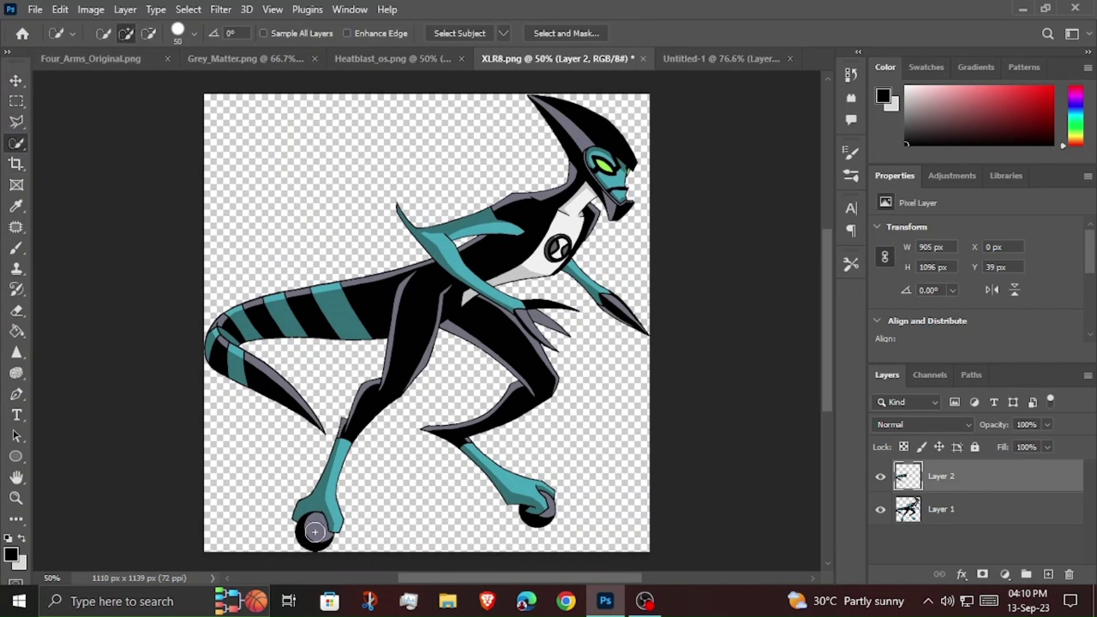
drag(317, 517, 312, 485)
click(947, 507)
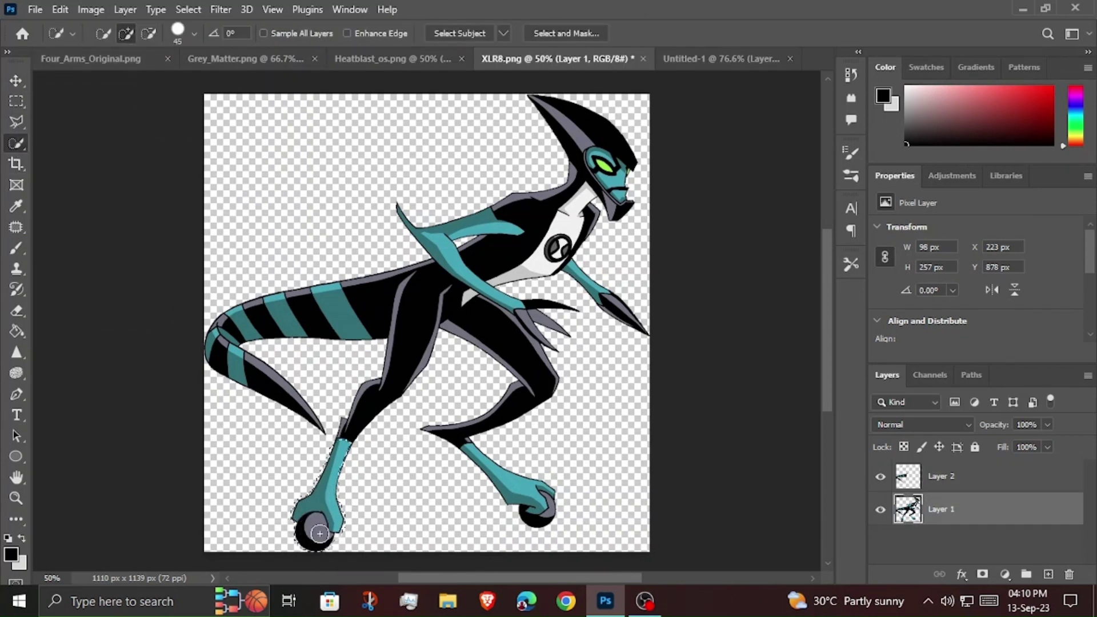
key(ctrl+j)
key(v)
drag(57, 147, 206, 166)
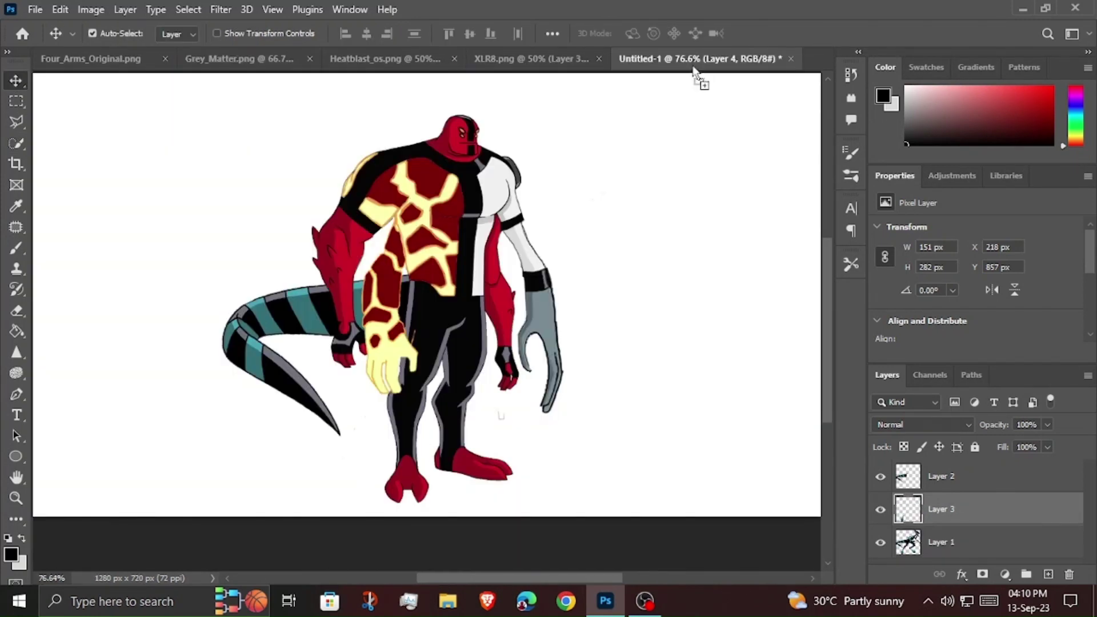
drag(341, 62, 612, 368)
Shrink the foot to about 44%, stack it above the body, and rotate it about -15° under the left leg.
key(ctrl+t)
drag(564, 276, 594, 379)
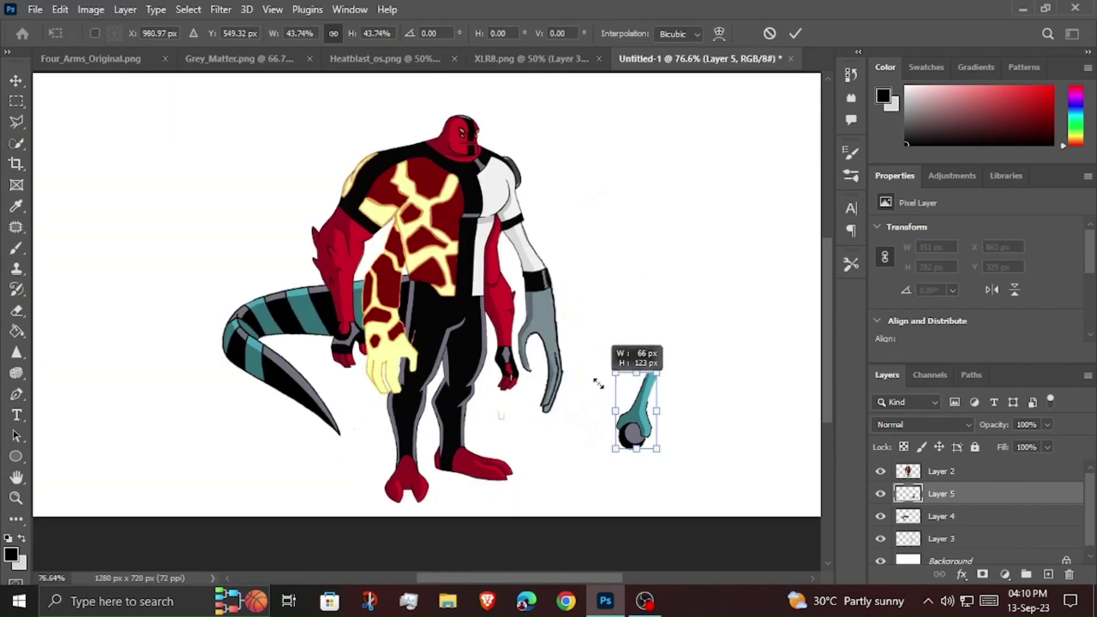
drag(629, 412, 407, 465)
key(Return)
drag(972, 494, 976, 468)
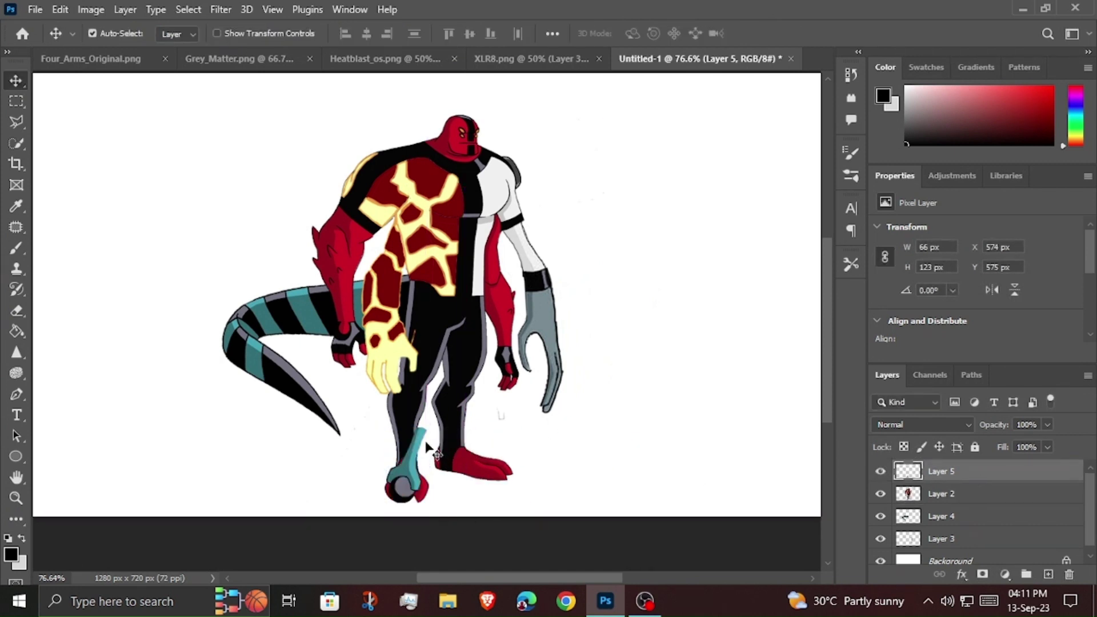
mouse_move(412, 458)
mouse_down()
mouse_move(432, 413)
mouse_move(418, 408)
mouse_up()
key(ctrl+t)
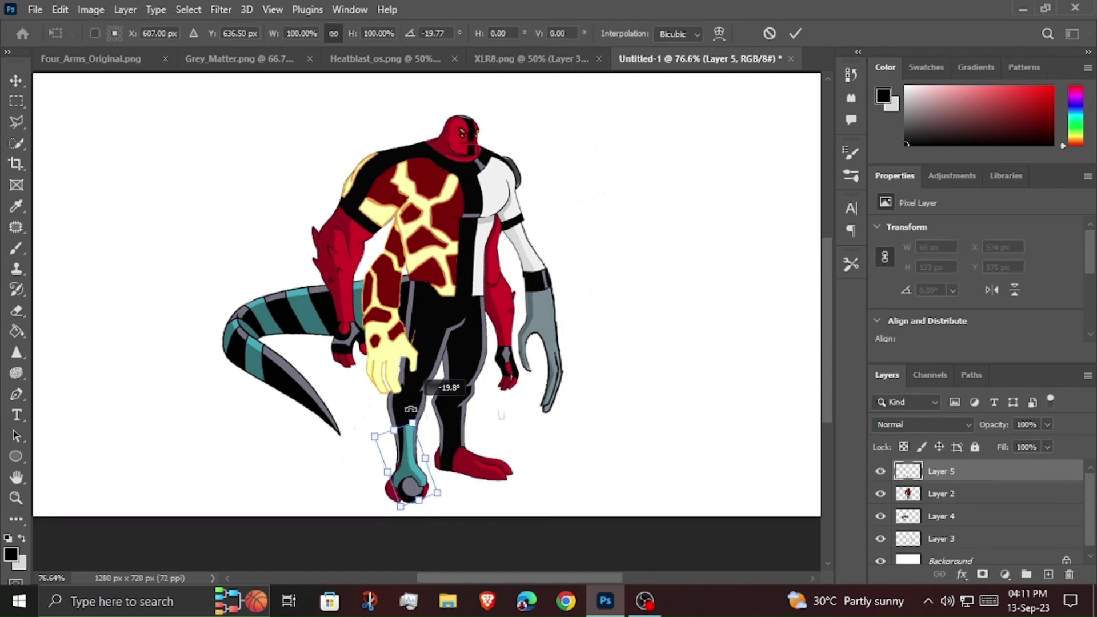
drag(414, 466, 407, 467)
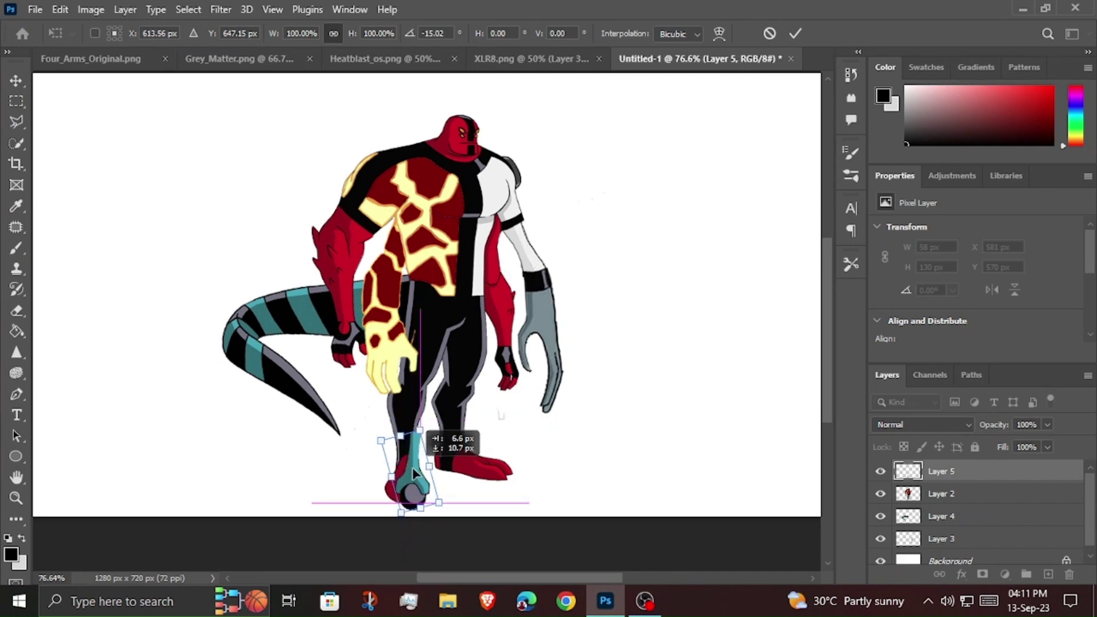
key(Return)
Zoom in on the grafted teal foot and nudge it into place.
key(z)
click(355, 499)
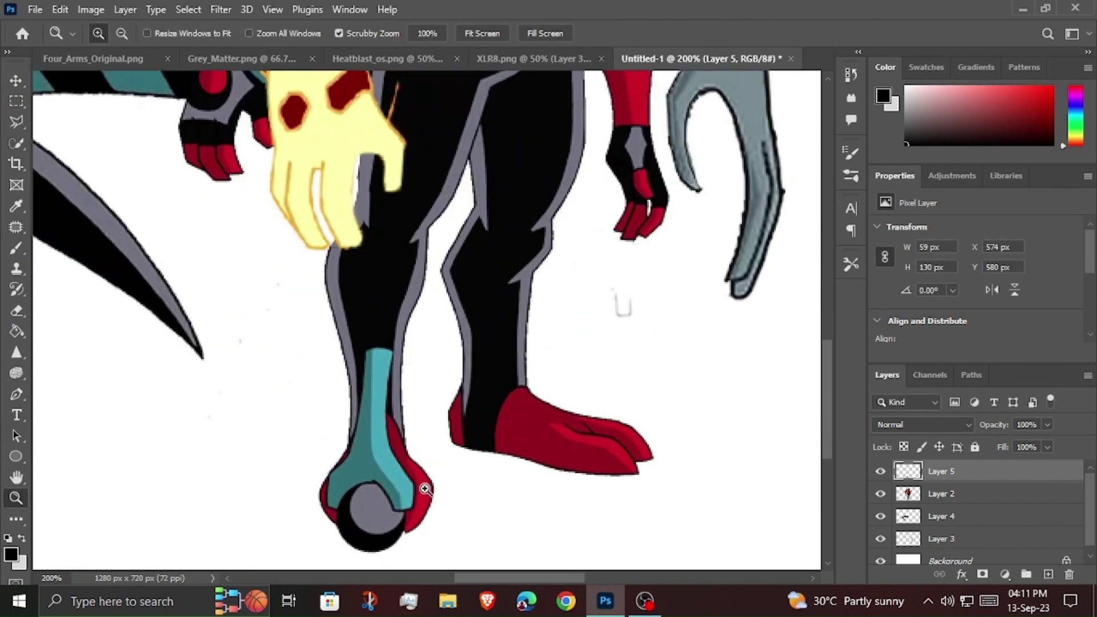
key(v)
drag(352, 498, 357, 489)
scroll(451, 371, down, 2)
drag(372, 450, 380, 453)
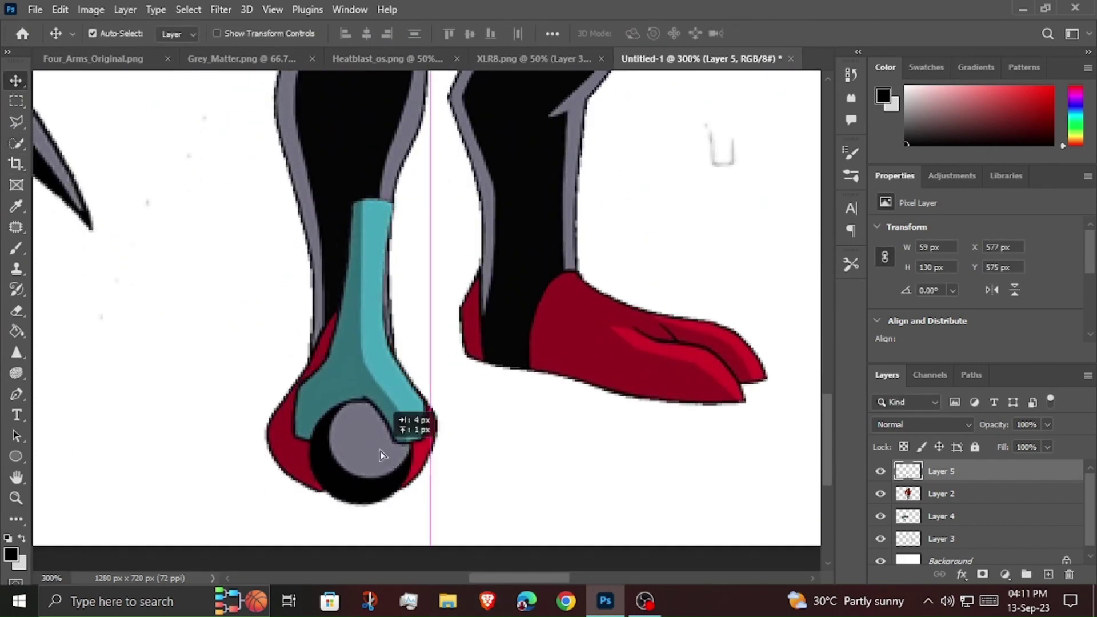
Erase the stray teal sliver and the foot's left and upper-left edges.
click(17, 311)
mouse_move(348, 287)
mouse_down()
mouse_move(389, 217)
mouse_move(368, 251)
mouse_move(366, 285)
mouse_up()
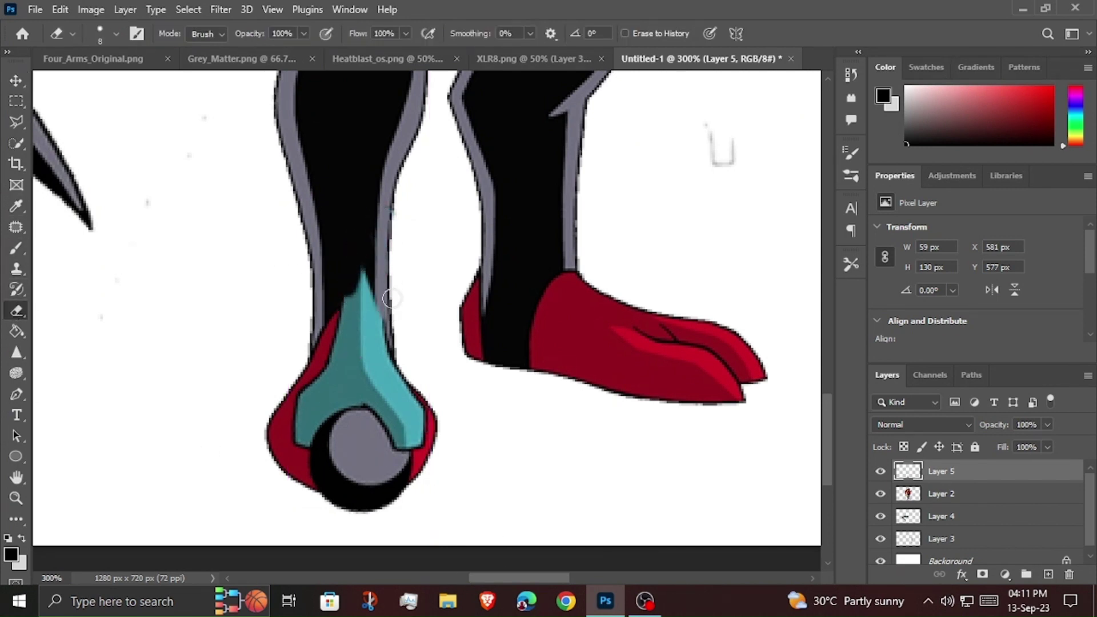
scroll(169, 377, up, 1)
scroll(168, 377, down, 2)
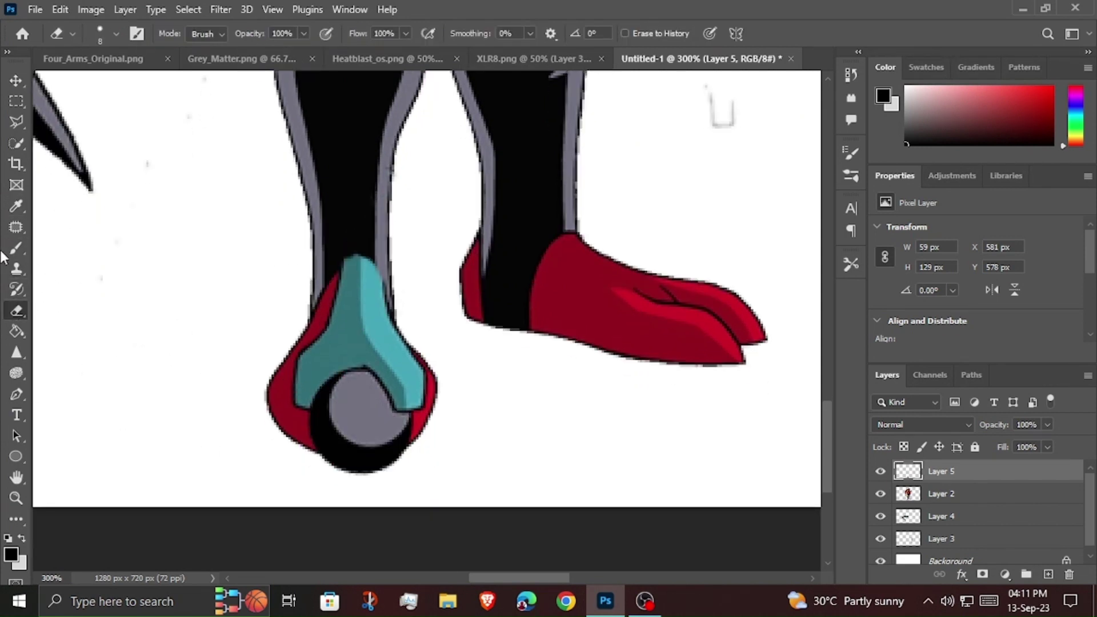
drag(301, 407, 299, 362)
drag(331, 316, 343, 272)
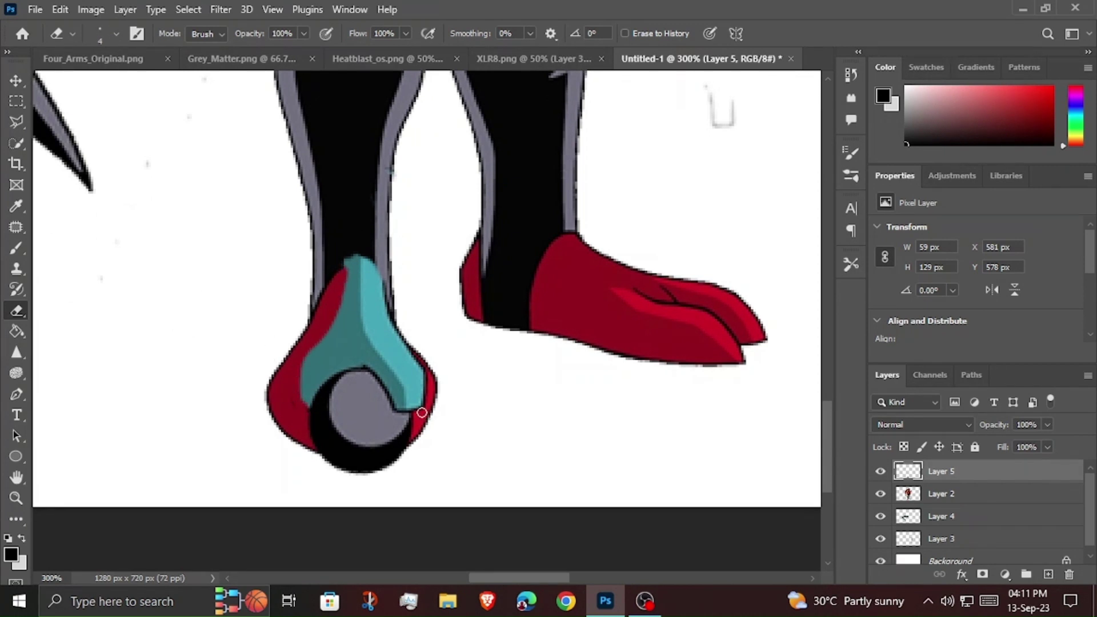
drag(408, 352, 422, 411)
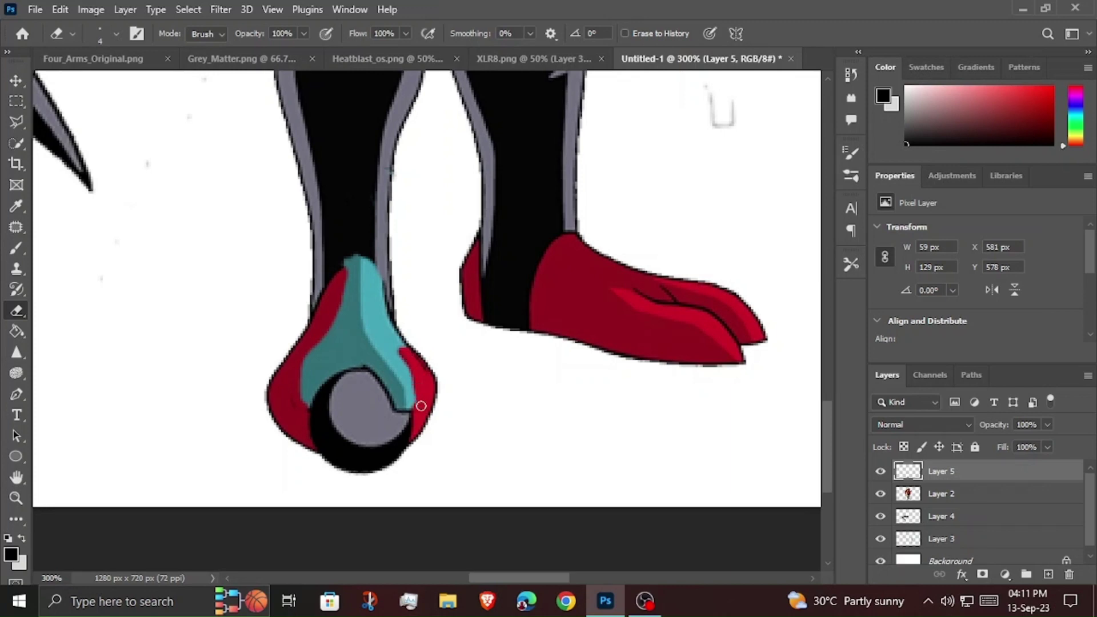
scroll(421, 411, up, 2)
Merge the figure's layers into Layer 5.
drag(943, 471, 946, 510)
shift+click(946, 510)
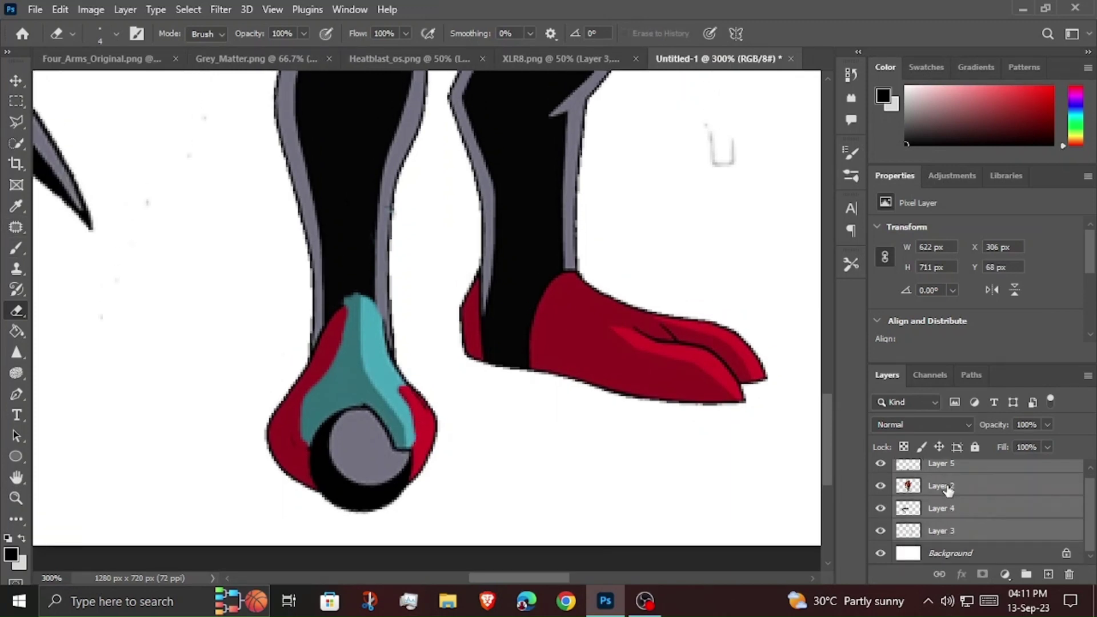
right_click(946, 503)
click(783, 497)
click(16, 498)
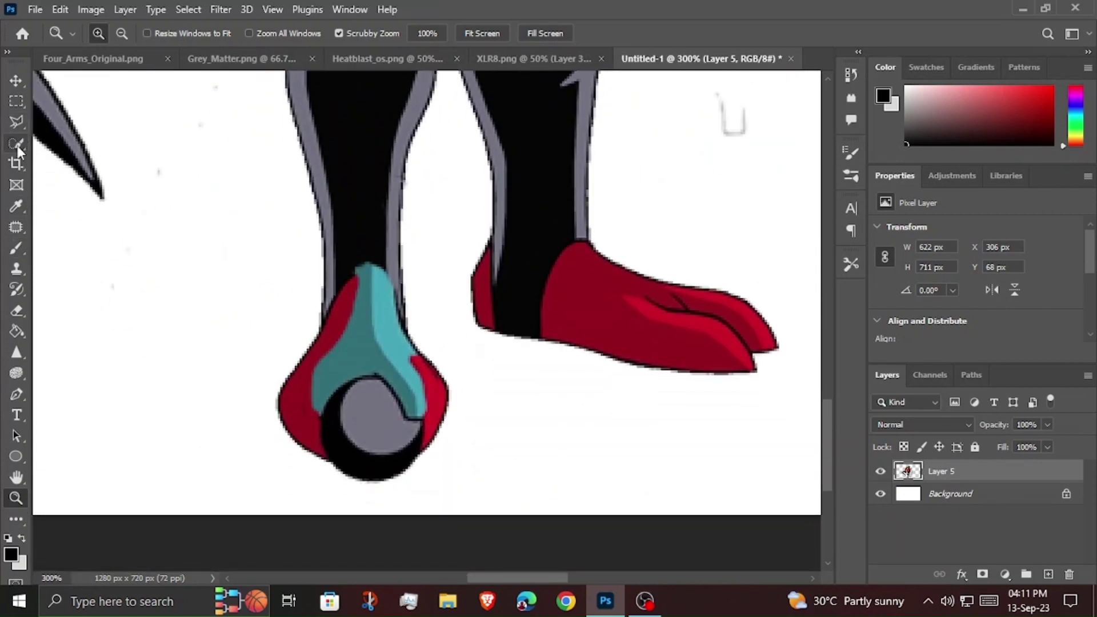
Sample the foot's teal and bucket-fill the red patches beside the foot with it.
key(i)
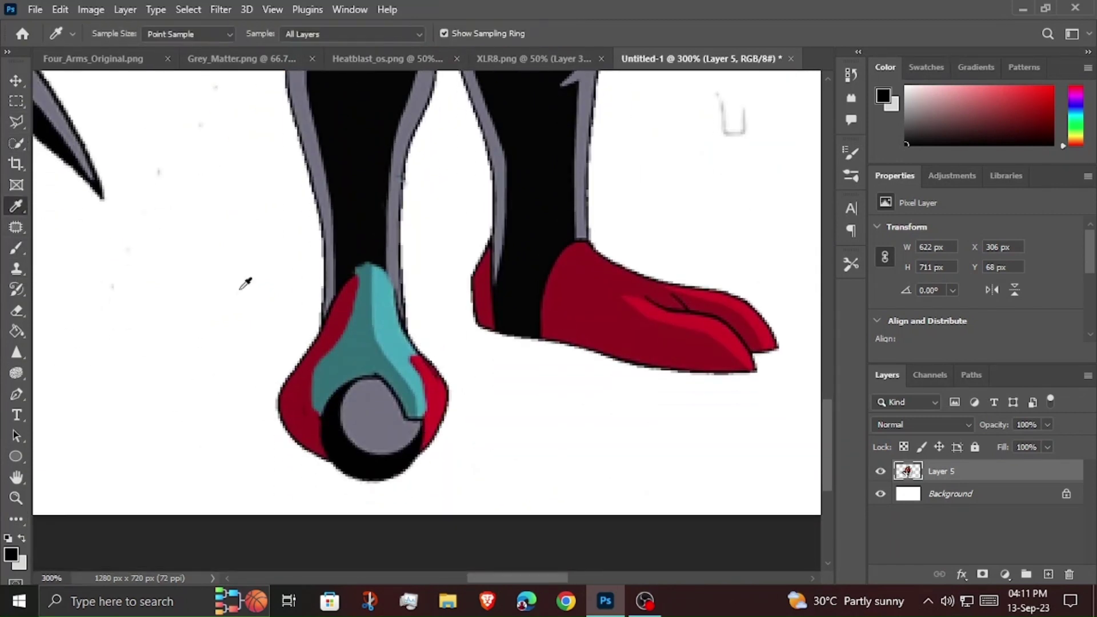
click(390, 328)
key(g)
key(i)
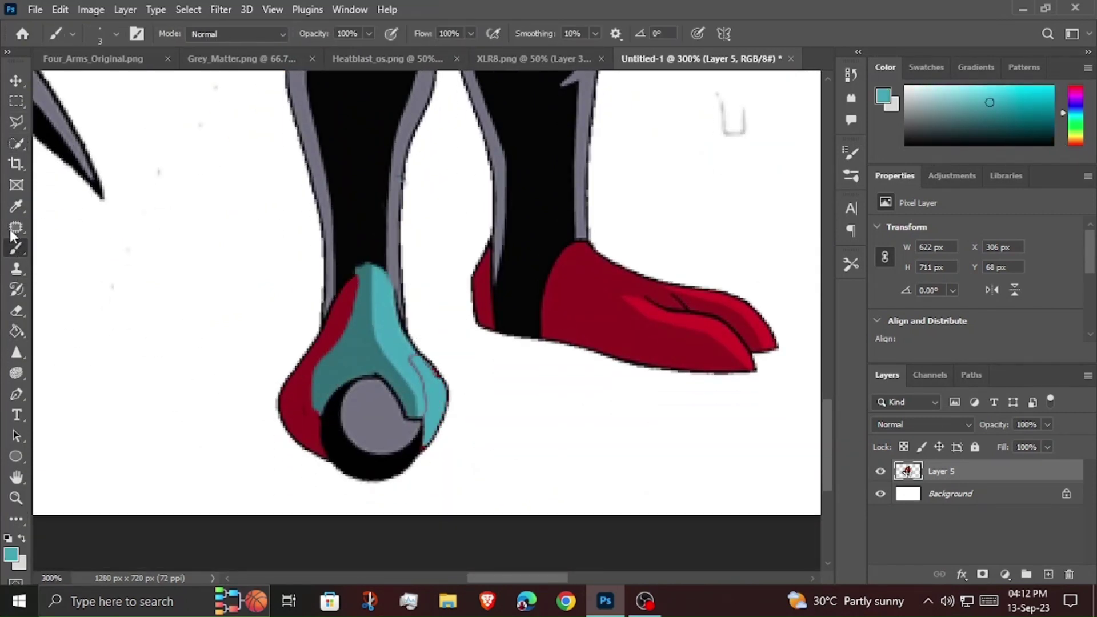
click(350, 355)
key(g)
click(311, 348)
Load the foot's lighter teal onto the brush and fit the whole figure in view.
click(16, 250)
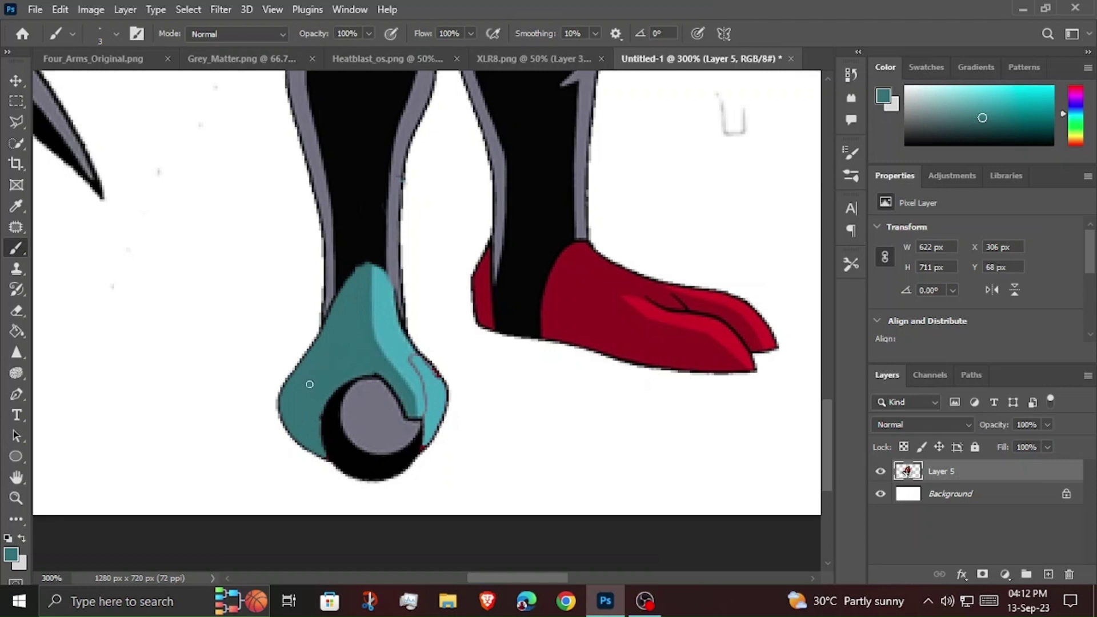
key(i)
click(429, 389)
key(b)
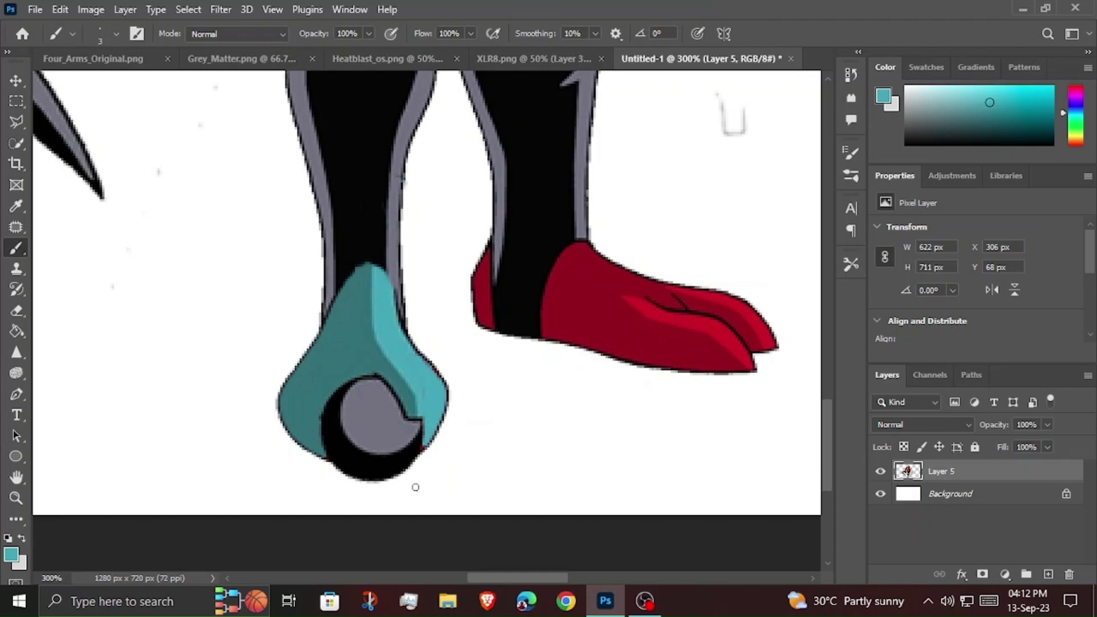
scroll(416, 487, up, 1)
key(z)
key(ctrl+0)
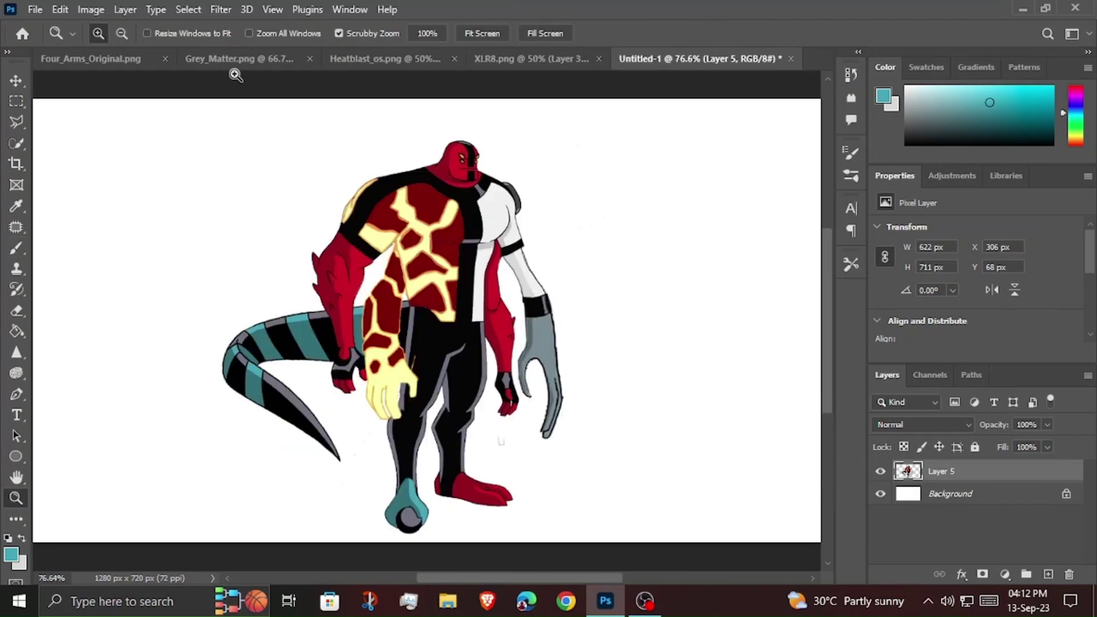
Quick-select XLR8's lower right leg and foot and copy it to a new layer.
click(543, 58)
click(16, 143)
click(497, 485)
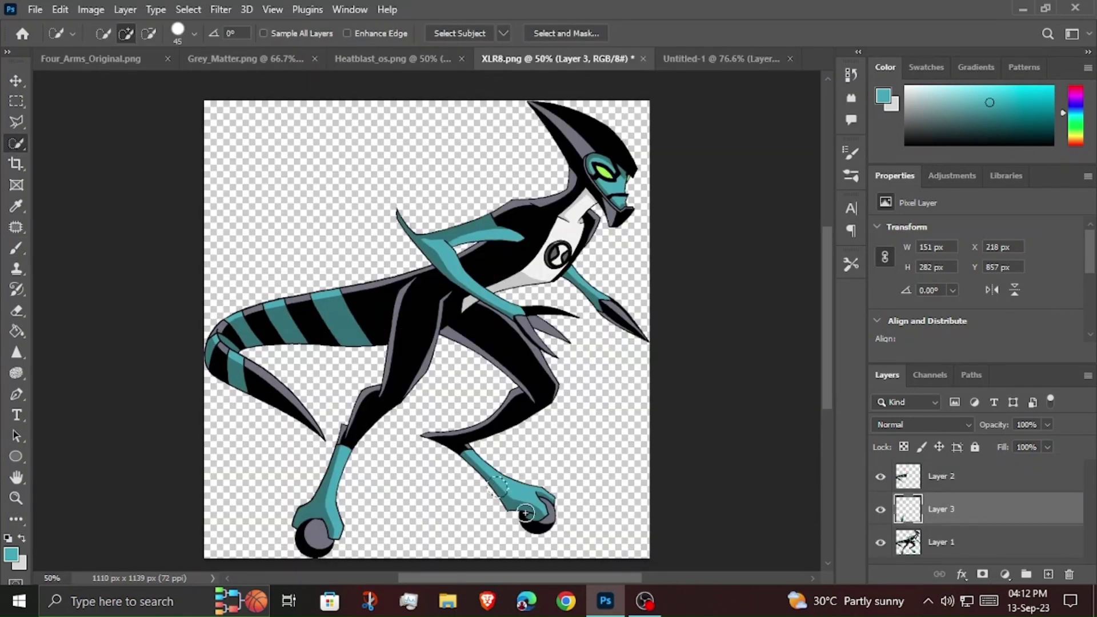
click(943, 543)
mouse_move(480, 469)
mouse_down()
mouse_move(523, 495)
mouse_move(674, 57)
mouse_move(460, 426)
mouse_move(551, 505)
mouse_move(496, 465)
mouse_move(506, 473)
mouse_up()
key(ctrl+j)
Bring the foot into Untitled-1, rotate it about -10° and lower it onto the right leg.
key(v)
key(ctrl+t)
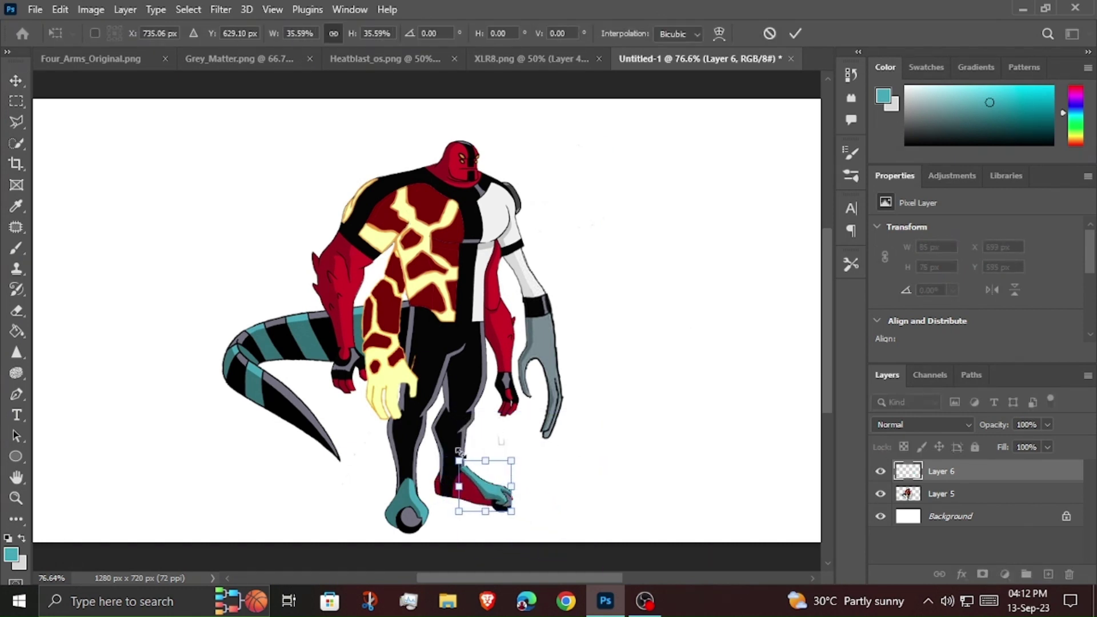
drag(464, 445, 458, 450)
drag(497, 500, 496, 503)
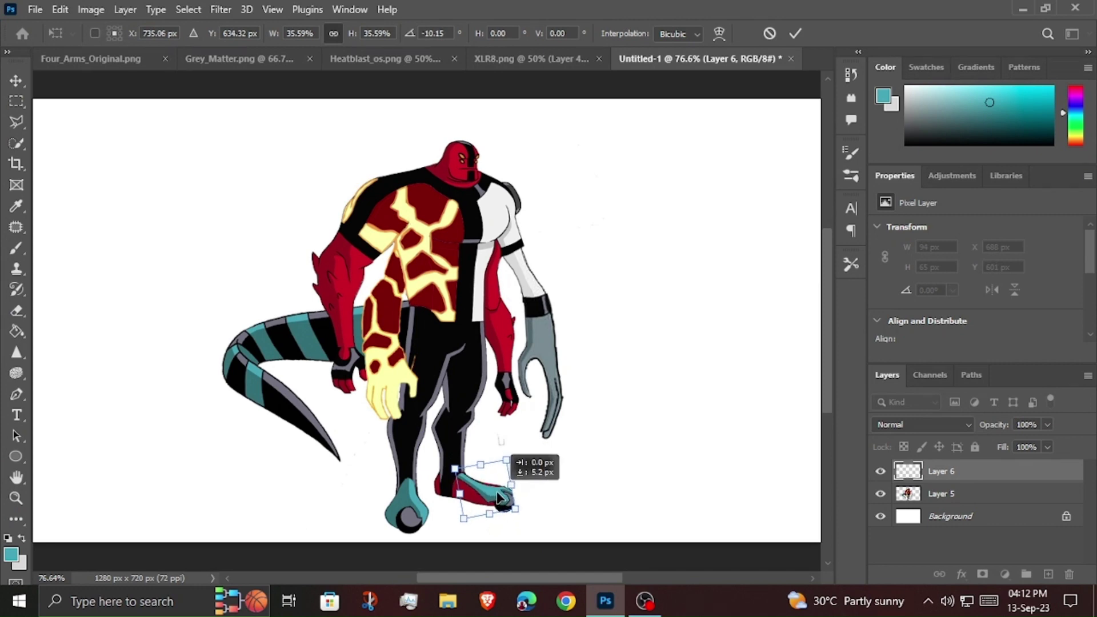
click(797, 33)
Zoom in on the new foot and sample its darker teal.
key(z)
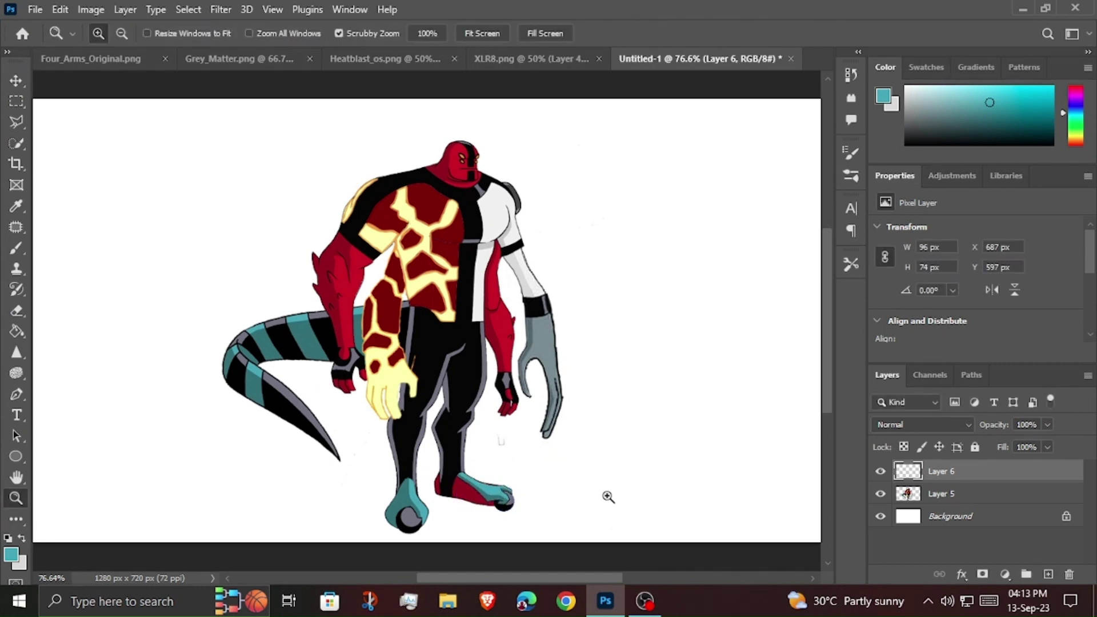
click(608, 500)
click(399, 470)
click(16, 206)
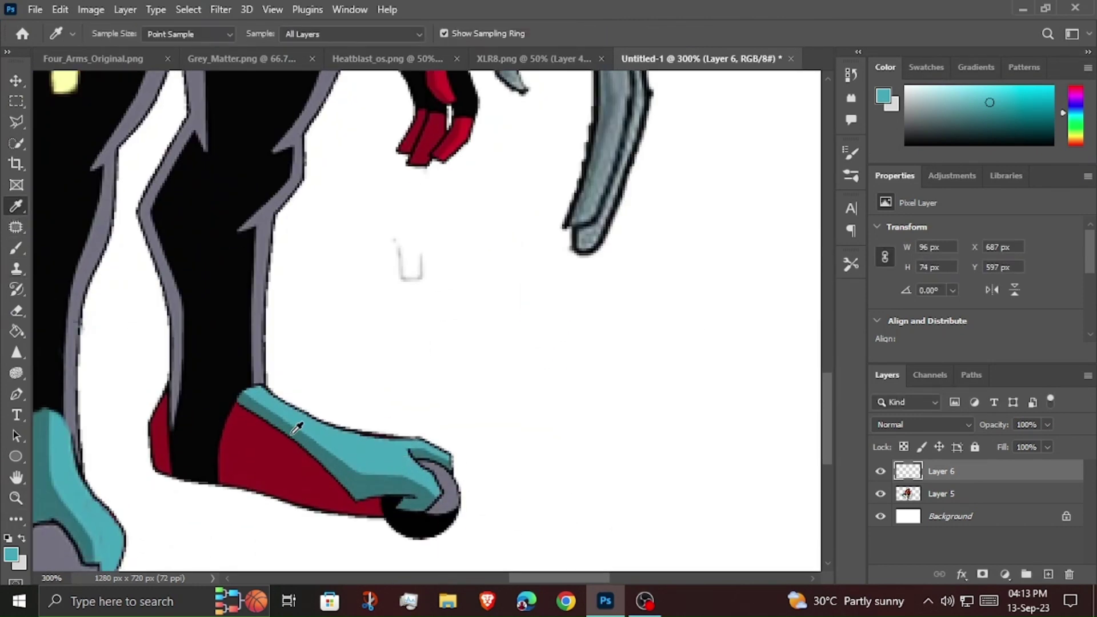
click(294, 429)
Fill the red shoe areas on Layer 5 with teal, undoing an accidental full-canvas fill.
click(16, 332)
click(163, 415)
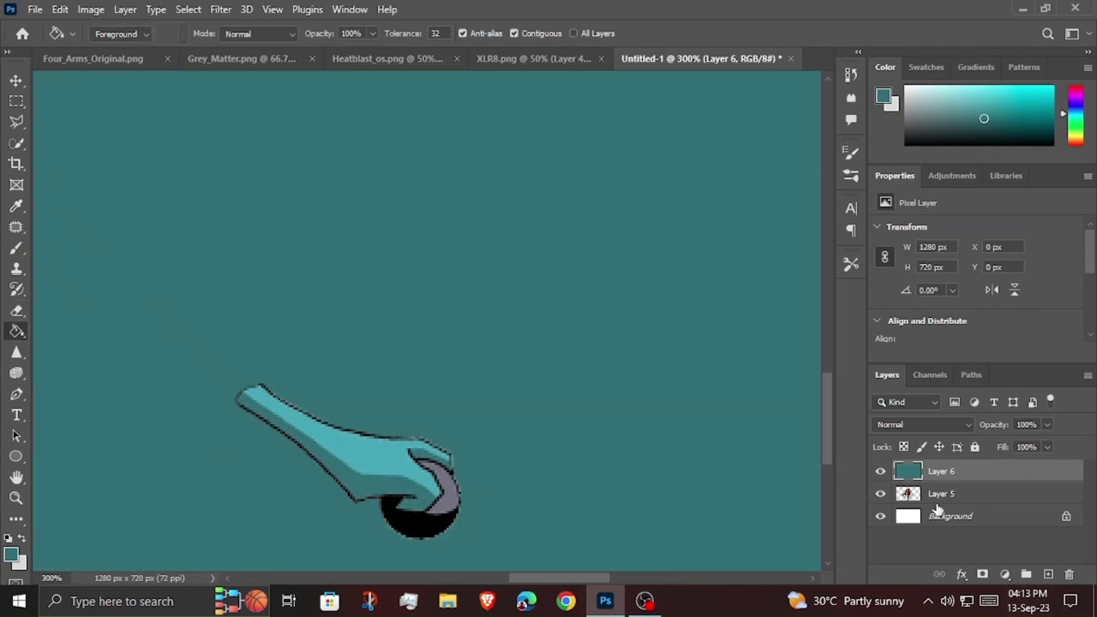
key(ctrl+z)
click(941, 494)
click(163, 446)
click(320, 496)
Brush over the stray line on the foot with sampled teal, then fit the figure in view.
key(i)
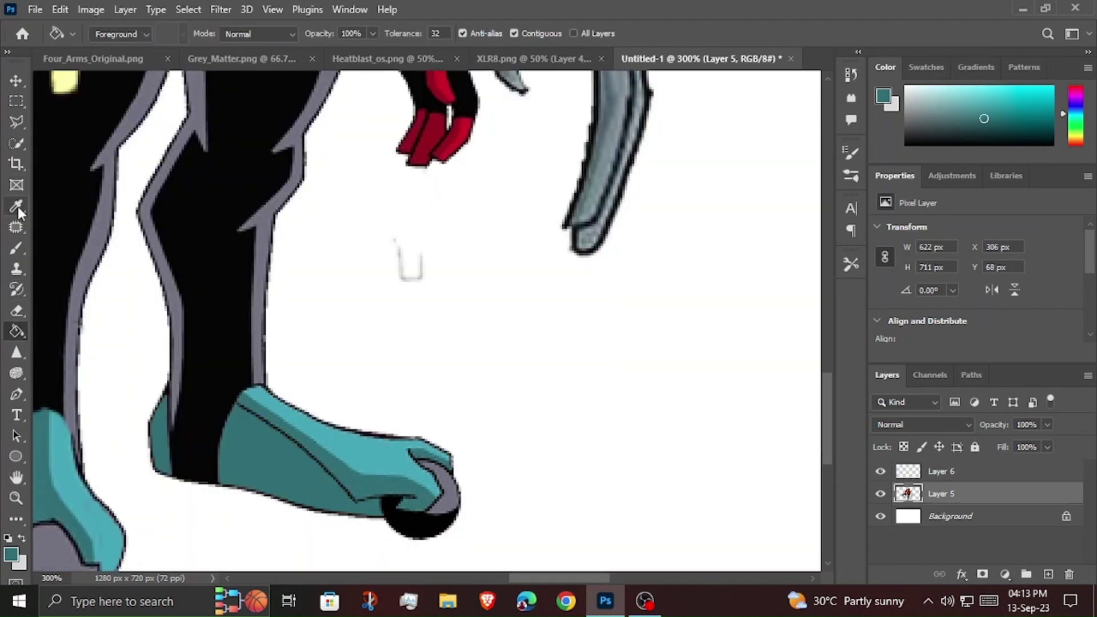
click(336, 449)
key(b)
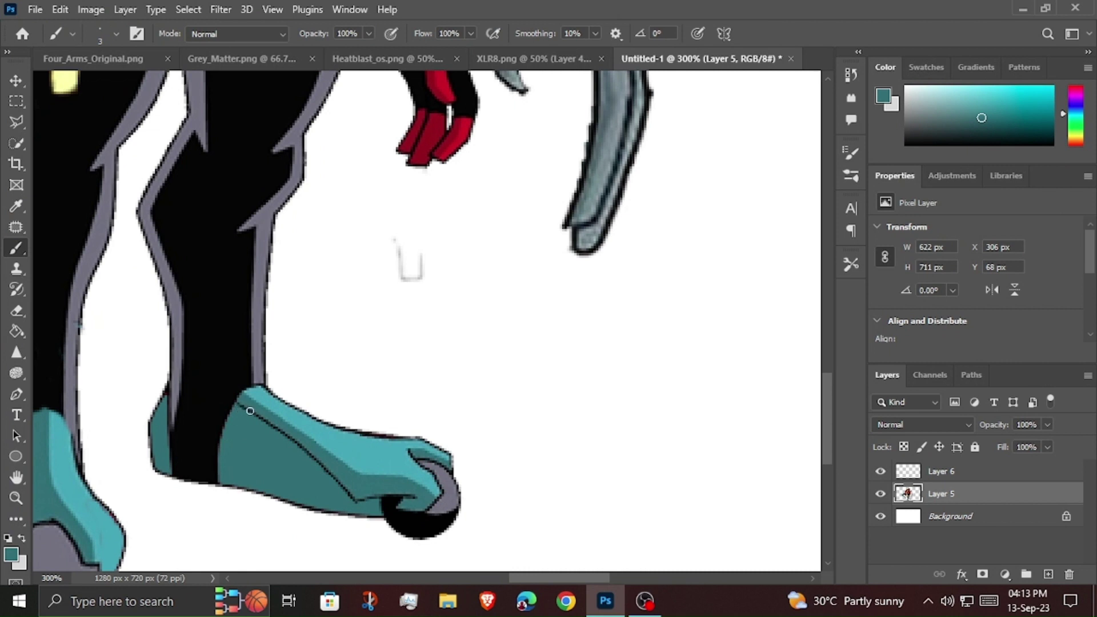
click(940, 471)
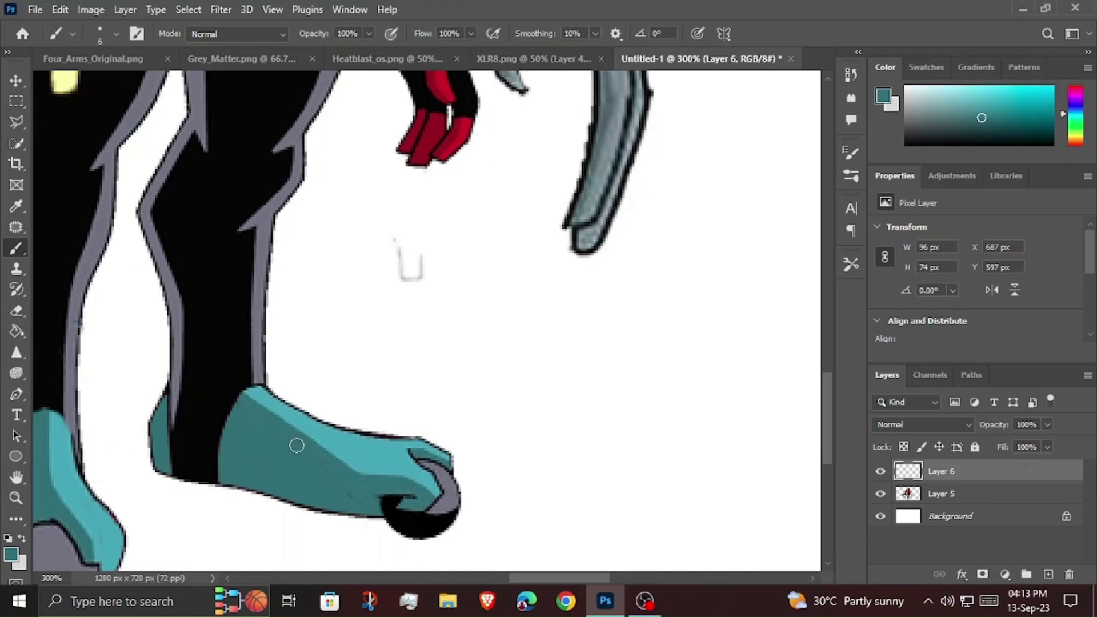
click(16, 498)
click(490, 33)
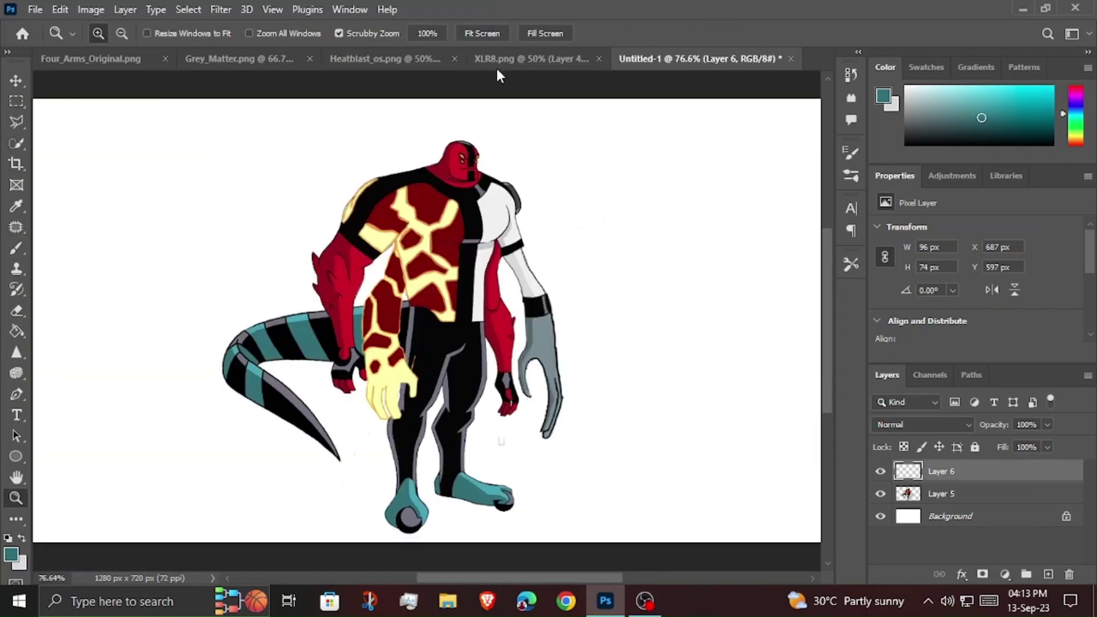
Merge Layer 5 and the foot layer into a single Layer 6.
click(16, 310)
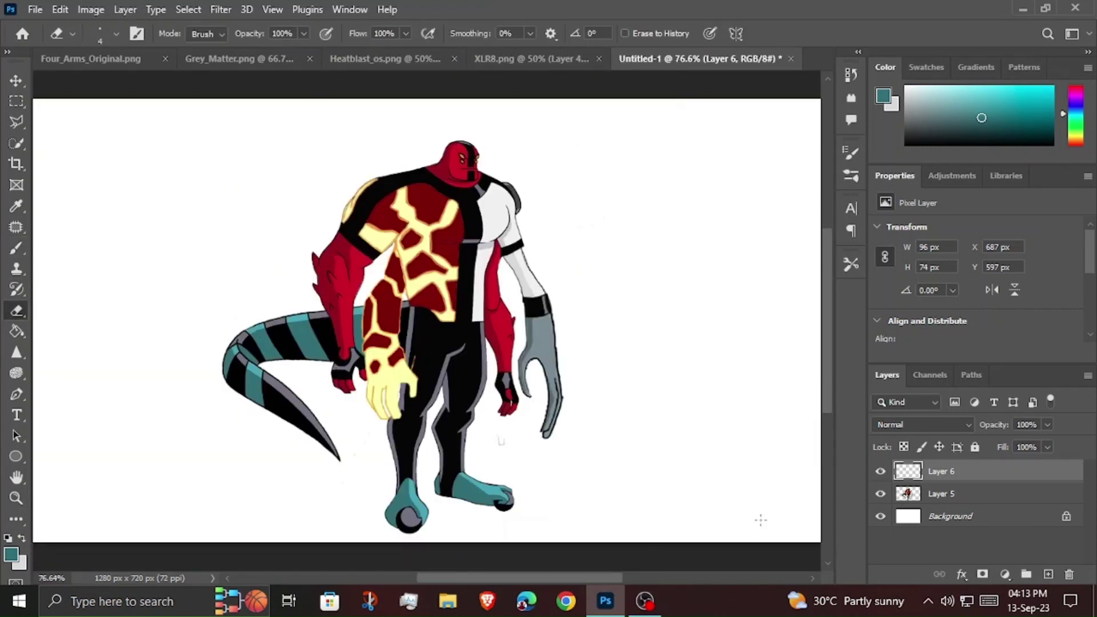
ctrl+click(966, 501)
right_click(957, 496)
click(852, 497)
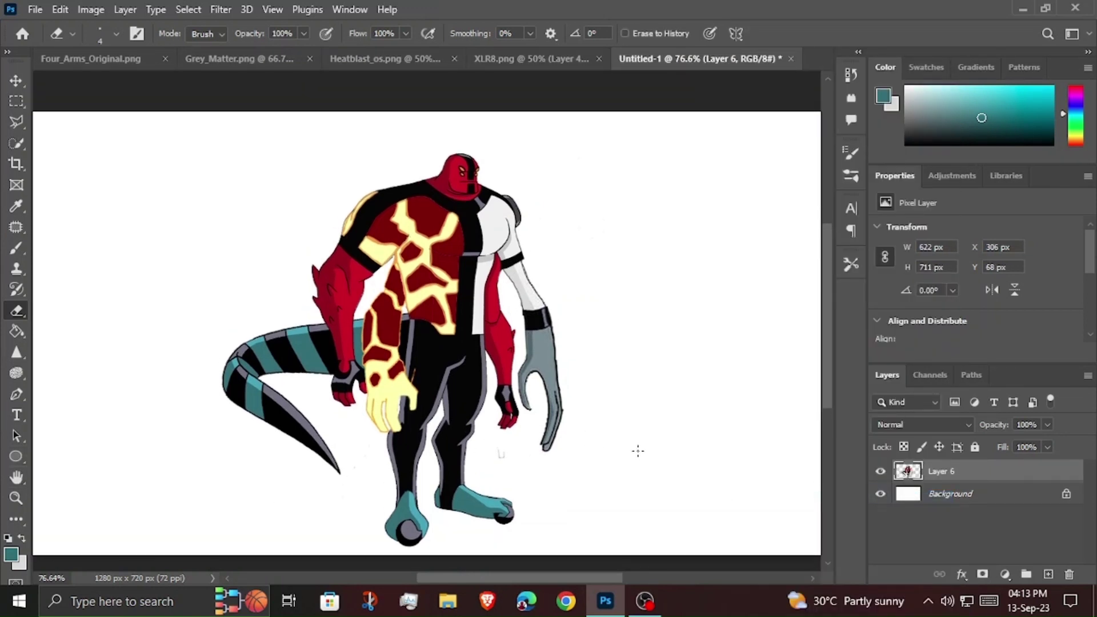
In Heatblast_os.png, zoom in and move Heatblast's Layer 2 down about 80 px.
click(249, 59)
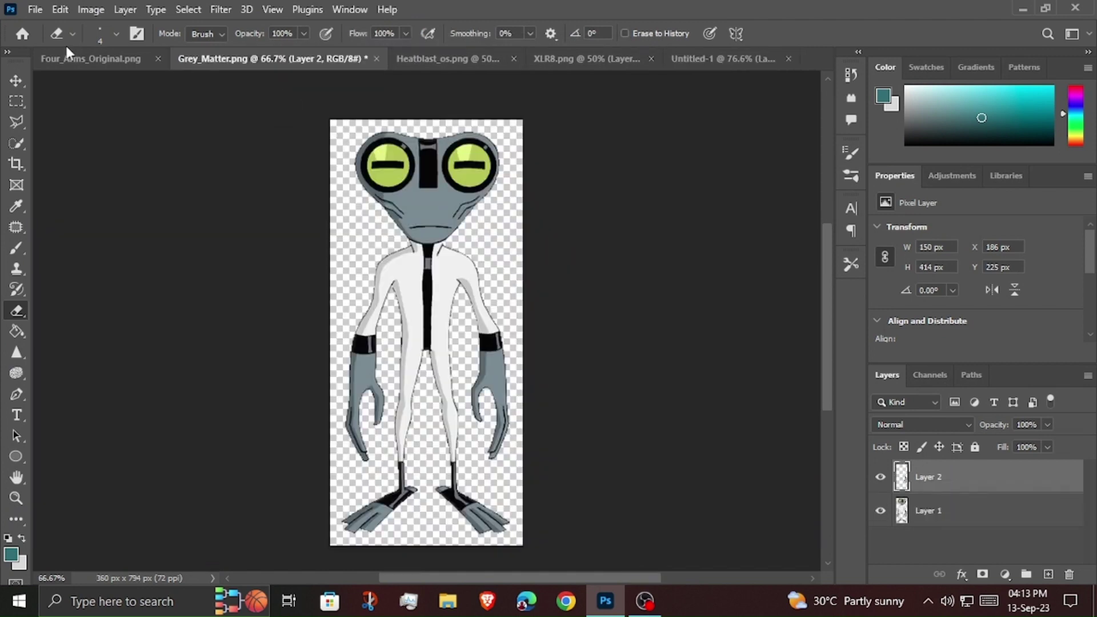
click(143, 58)
click(412, 63)
click(16, 80)
key(ctrl+plus)
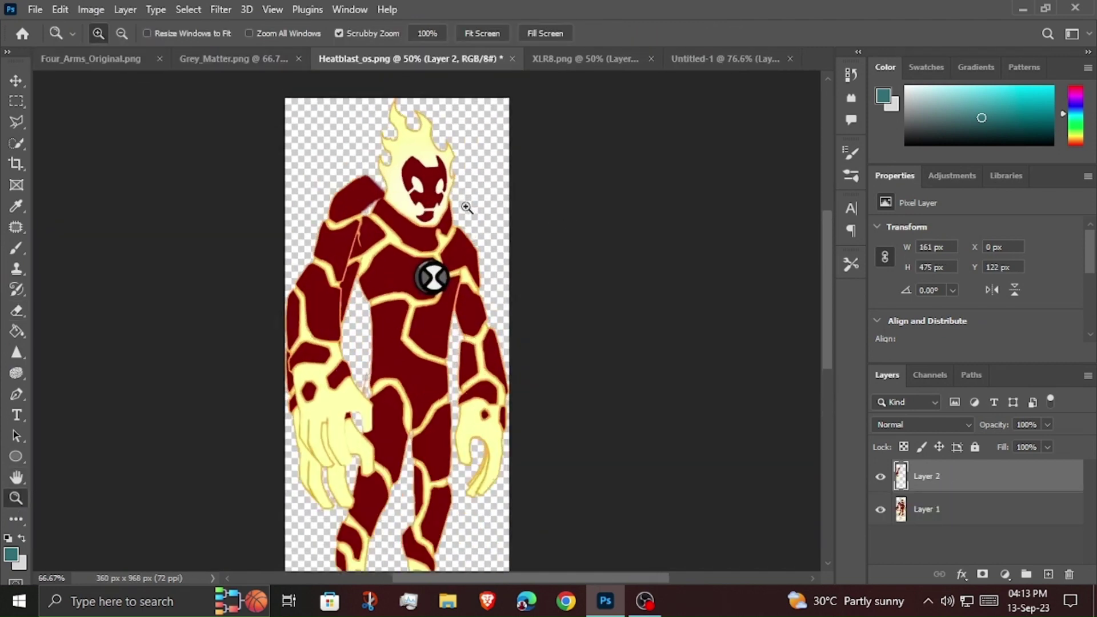
key(ctrl+plus)
drag(319, 213, 319, 275)
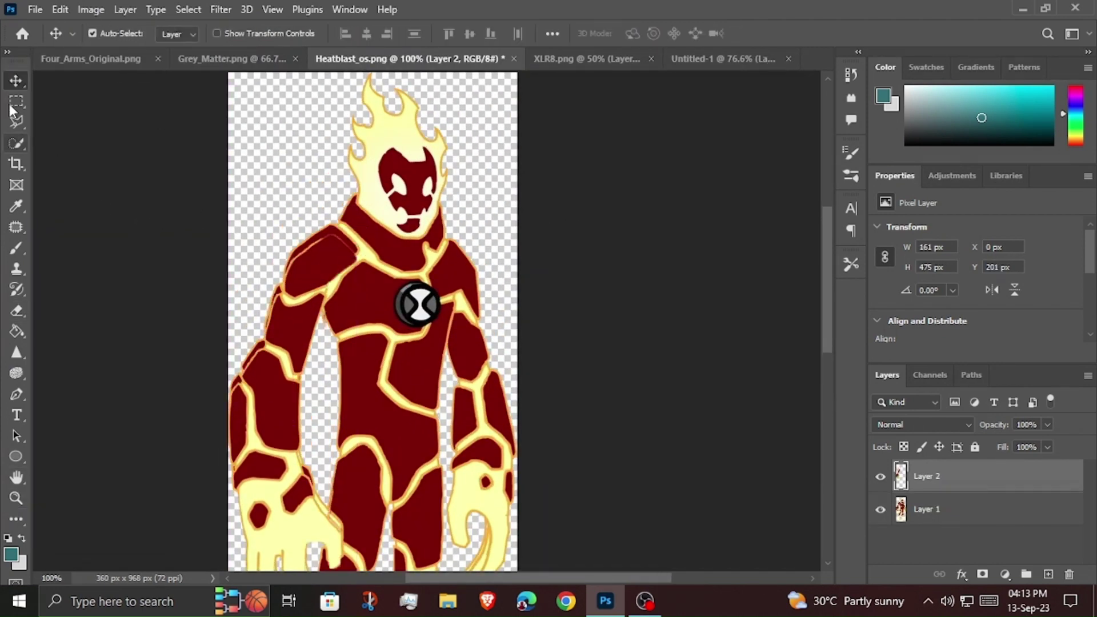
Quick-select Heatblast's flaming head and drag it into the Untitled-1 composite.
key(w)
click(926, 509)
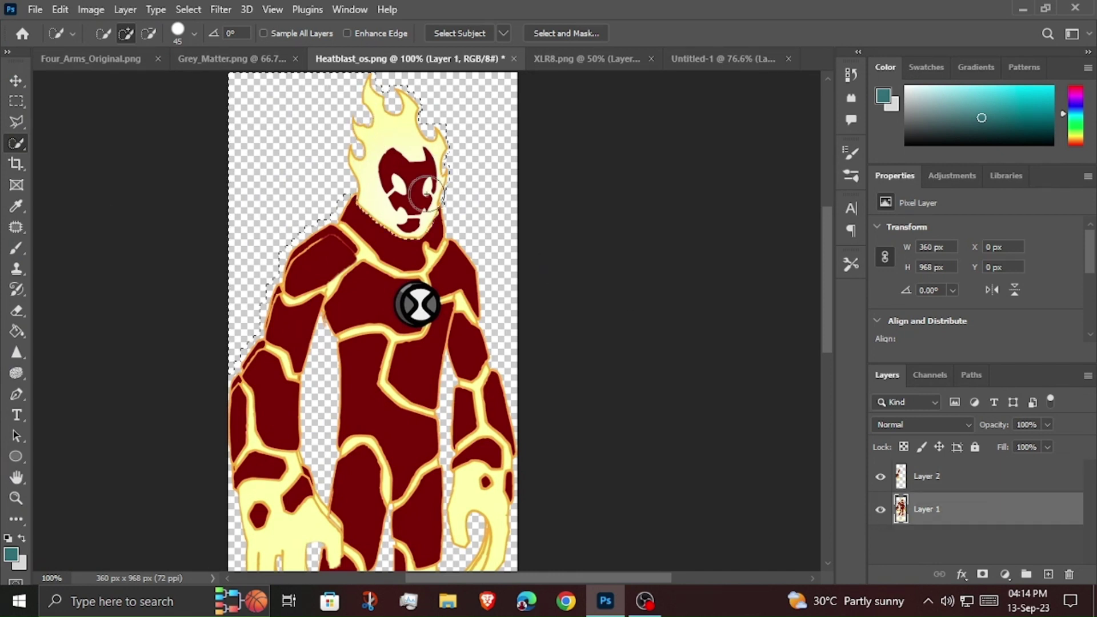
drag(394, 143, 456, 223)
key(v)
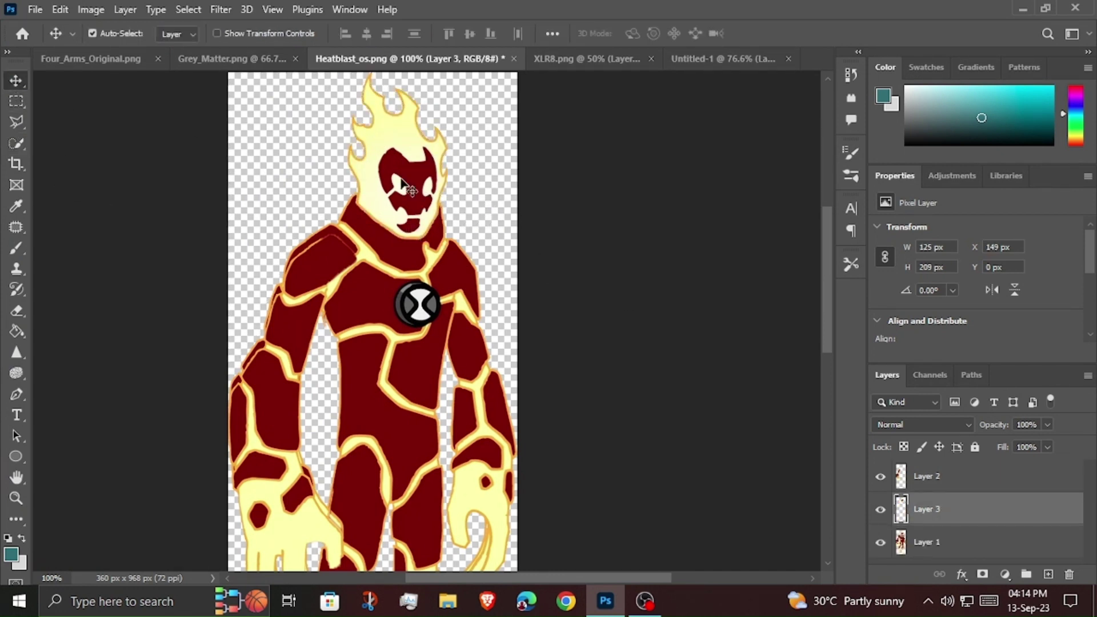
mouse_move(400, 171)
mouse_down()
mouse_move(532, 220)
mouse_move(583, 294)
mouse_up()
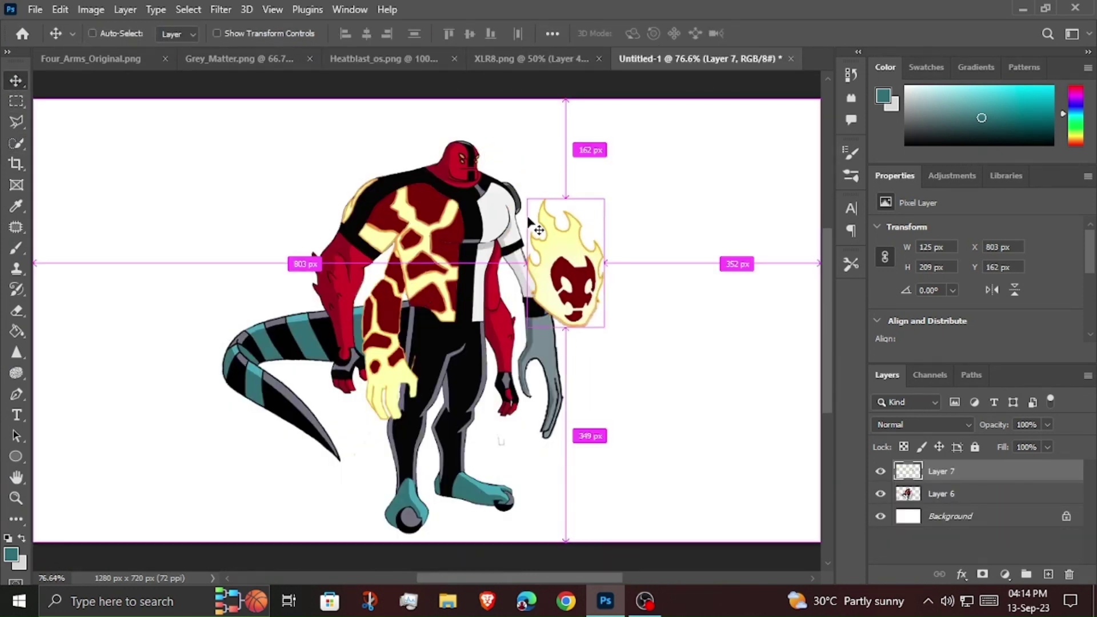
Scale the head to about 56% (83 × 139 px) and set it on the neck.
key(ctrl+t)
drag(564, 196, 576, 257)
drag(592, 297, 483, 165)
drag(458, 116, 455, 113)
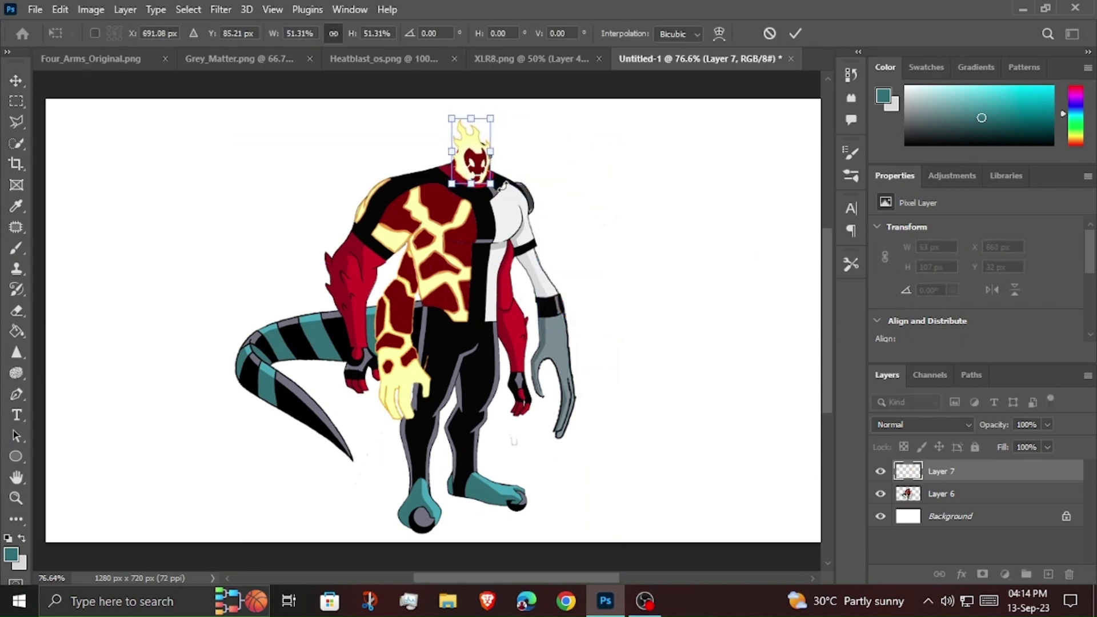
drag(482, 165, 478, 148)
click(795, 33)
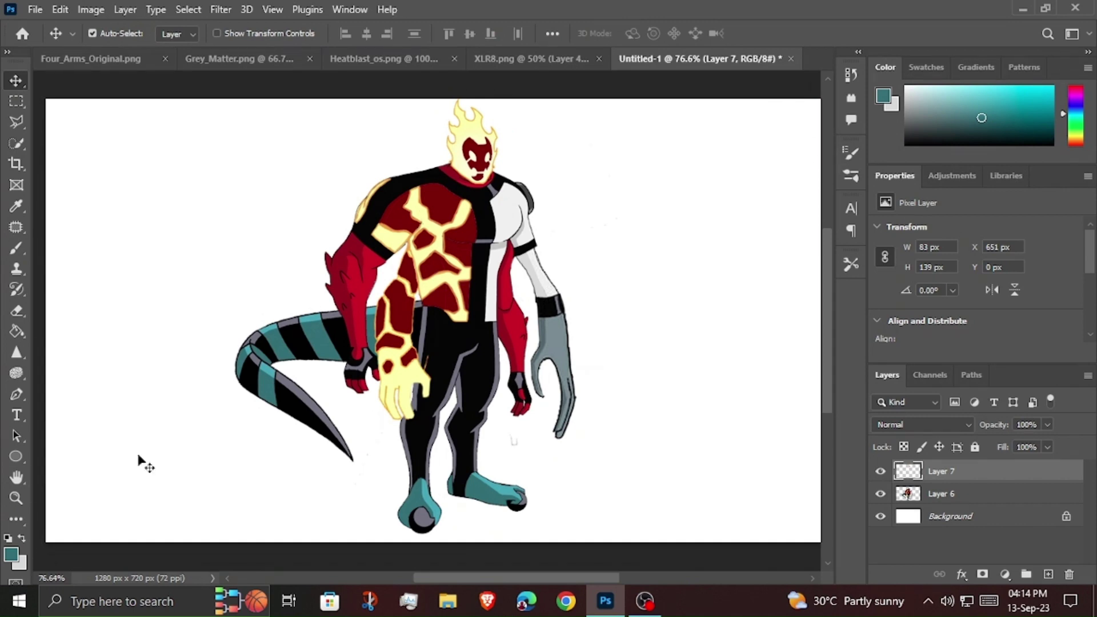
Zoom to 300% on the head and neck, comparing with the original Heatblast image.
click(16, 497)
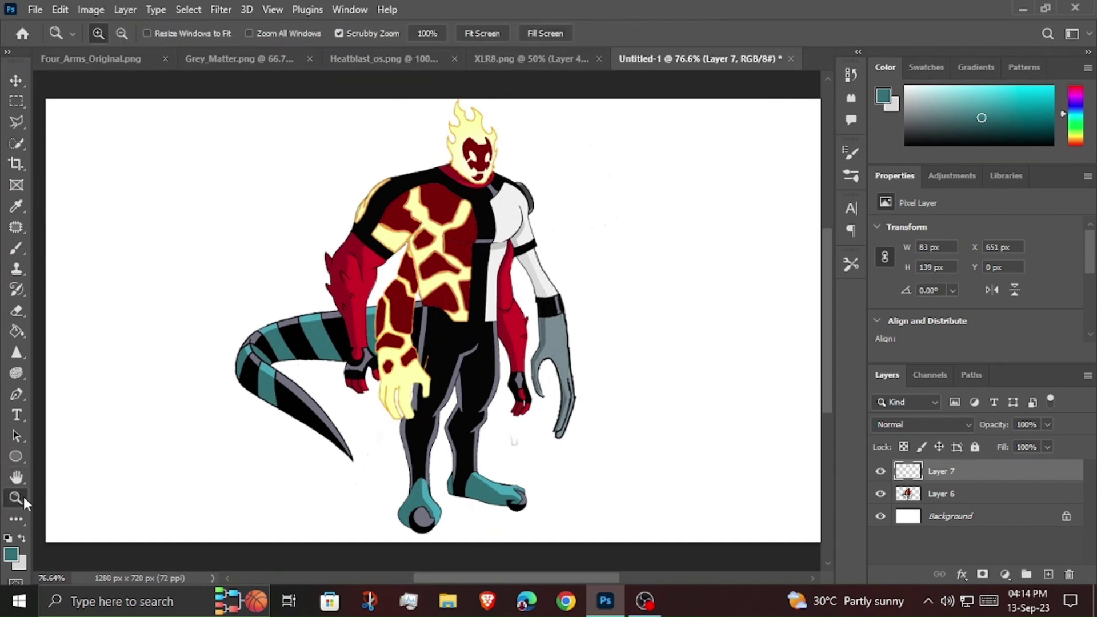
click(526, 175)
double_click(580, 179)
scroll(165, 150, up, 2)
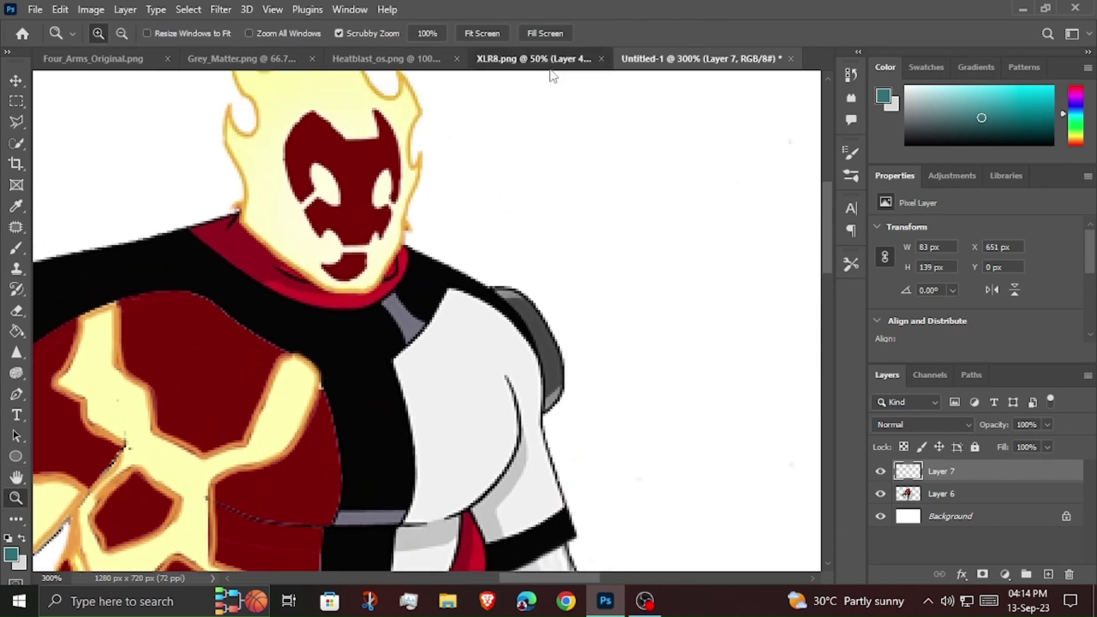
click(374, 58)
click(709, 59)
Lasso the black collar and paint it with the face mask's dark red.
click(17, 122)
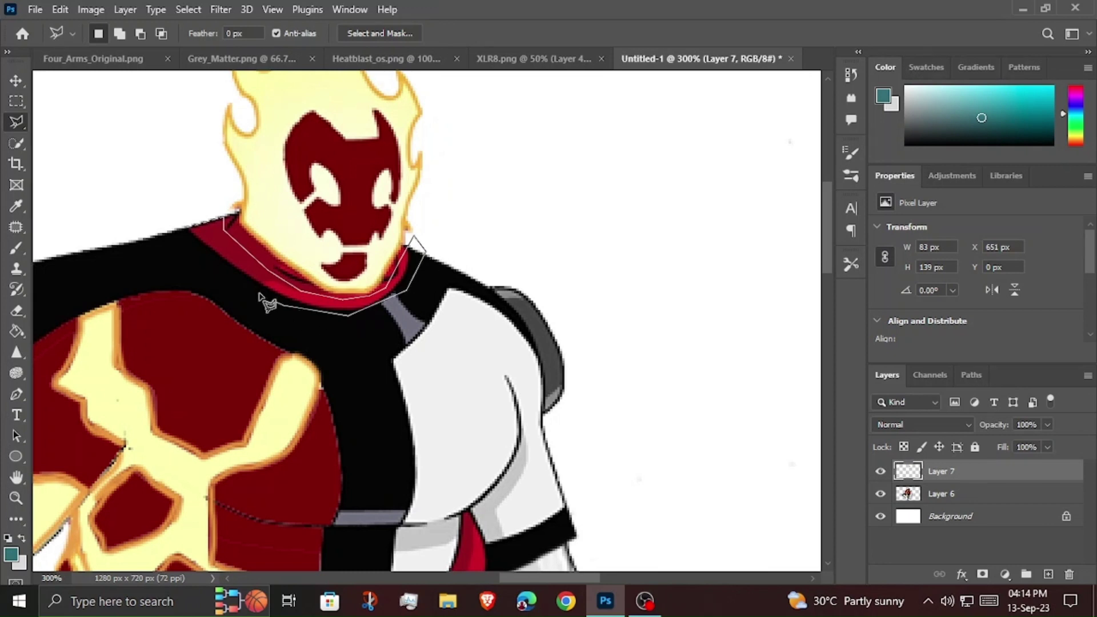
click(184, 230)
key(i)
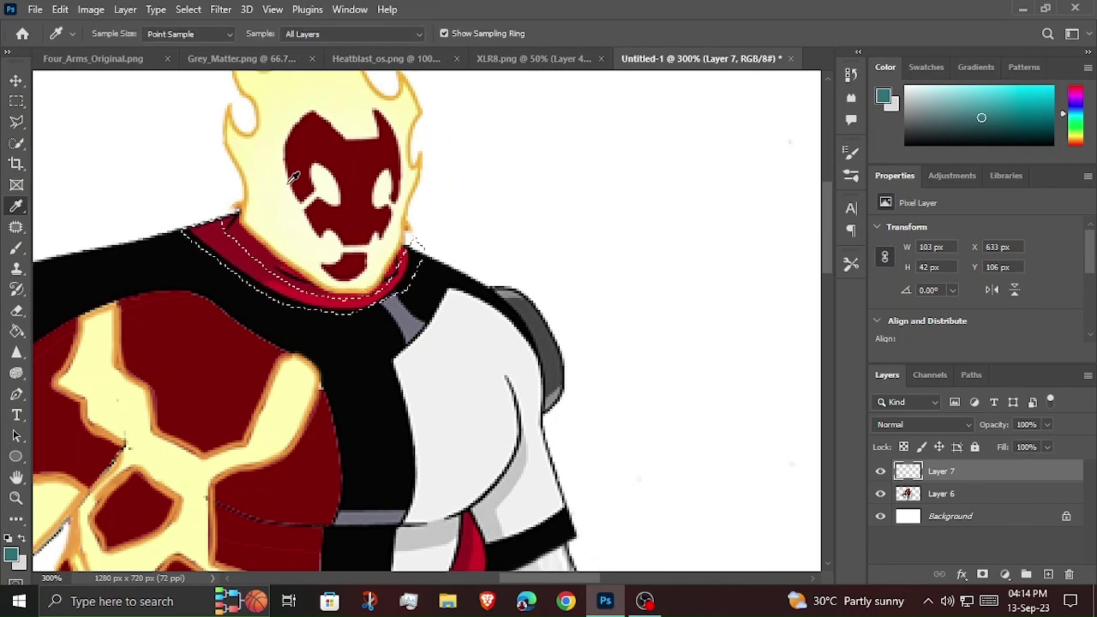
click(301, 159)
key(b)
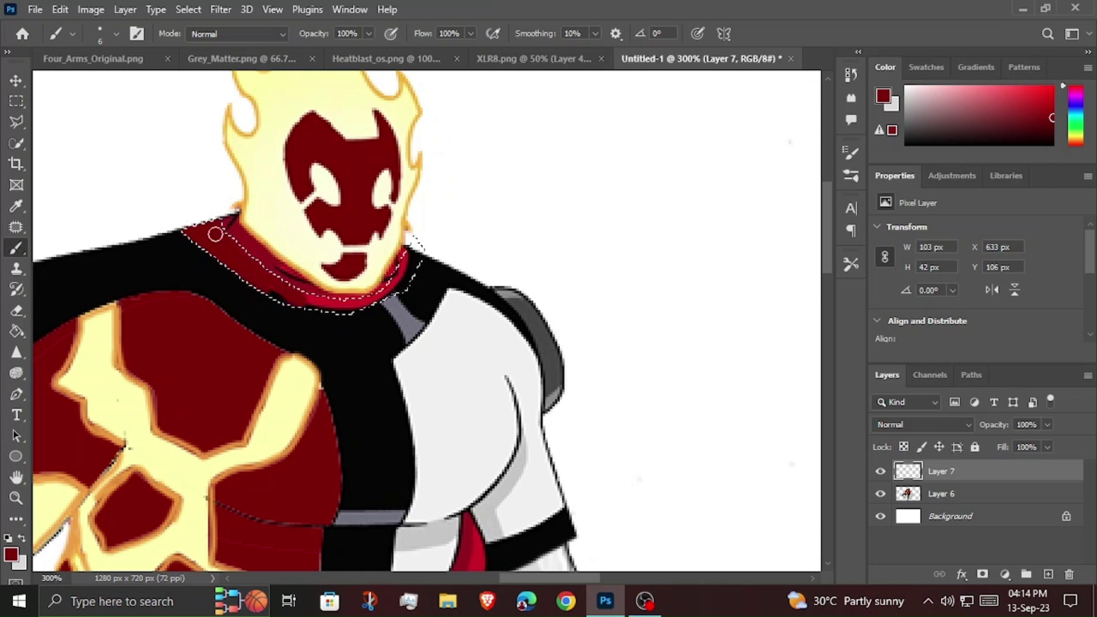
drag(393, 291, 402, 262)
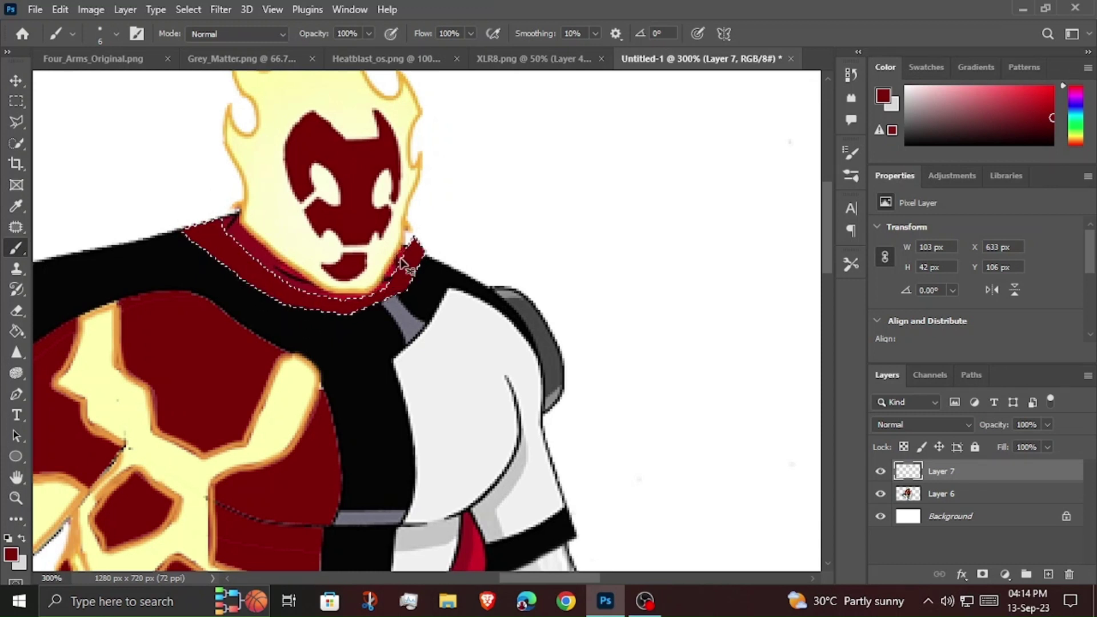
Sample the face's pale yellow and quick-select the red collar around the neck.
click(16, 209)
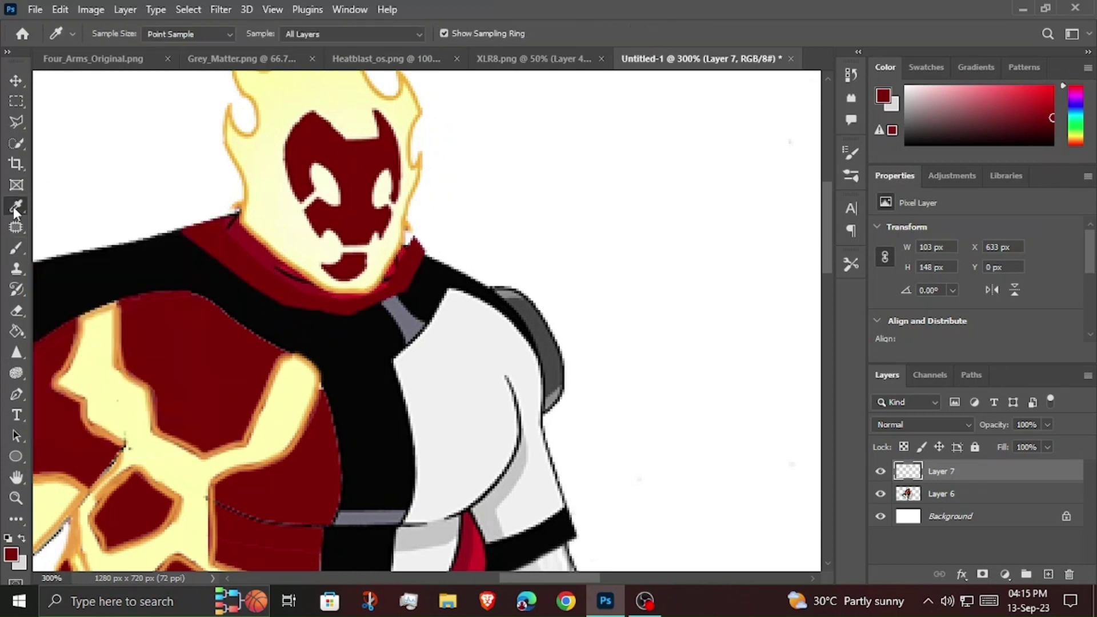
click(16, 249)
click(15, 206)
click(277, 224)
key(w)
drag(208, 237, 346, 298)
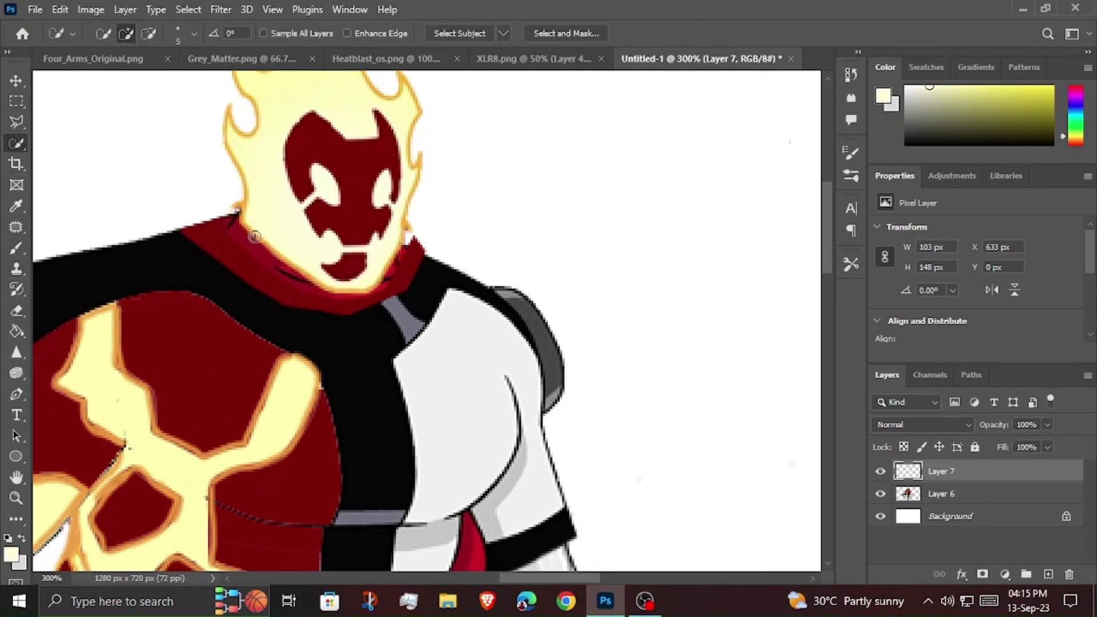
On Layer 6, paint a light pale-yellow stroke along the collar edge.
key(alt+bracketleft)
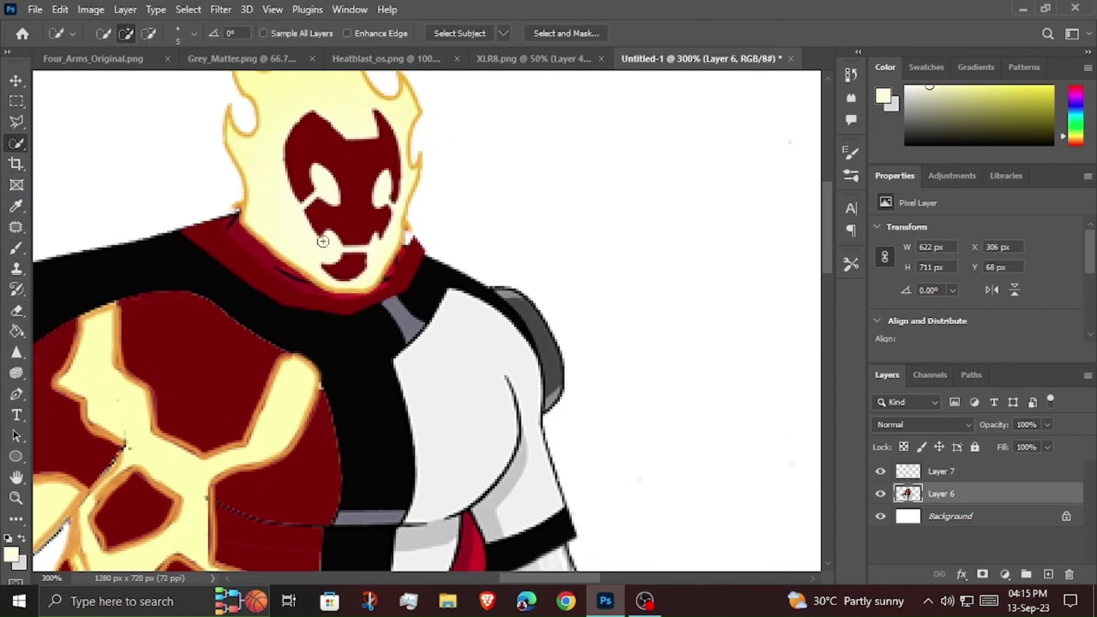
key(alt+bracketright)
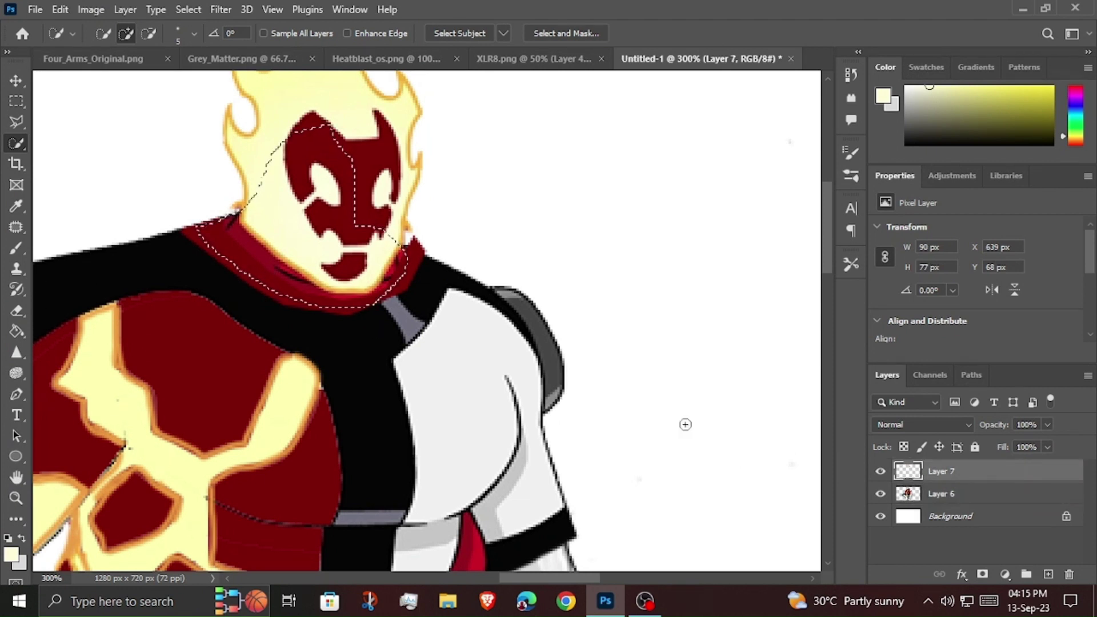
key(alt+bracketleft)
click(18, 249)
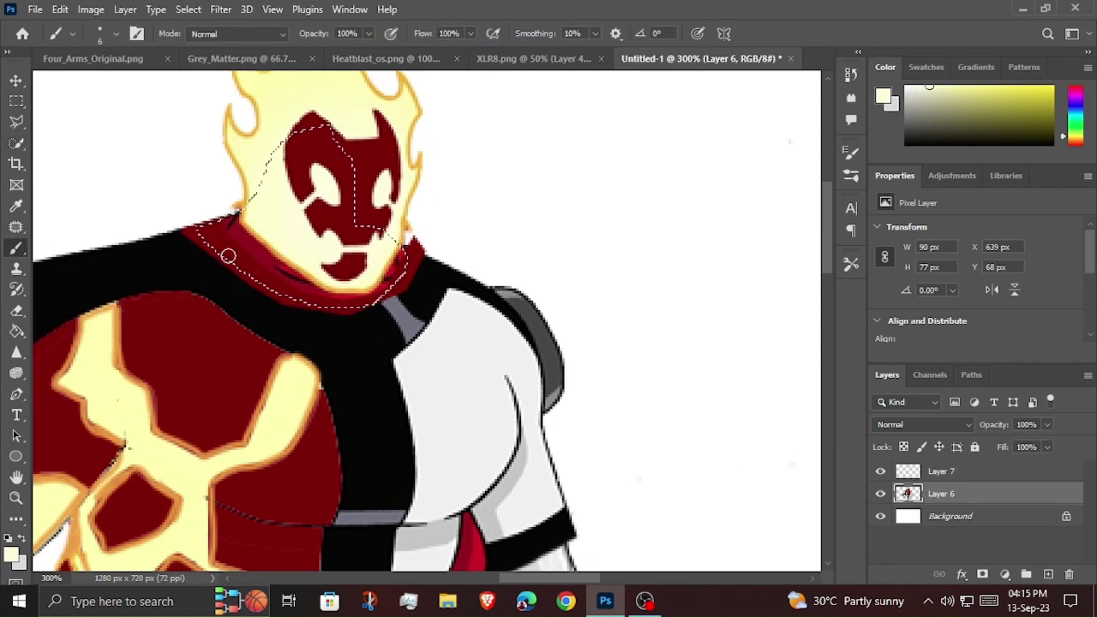
drag(286, 274, 224, 215)
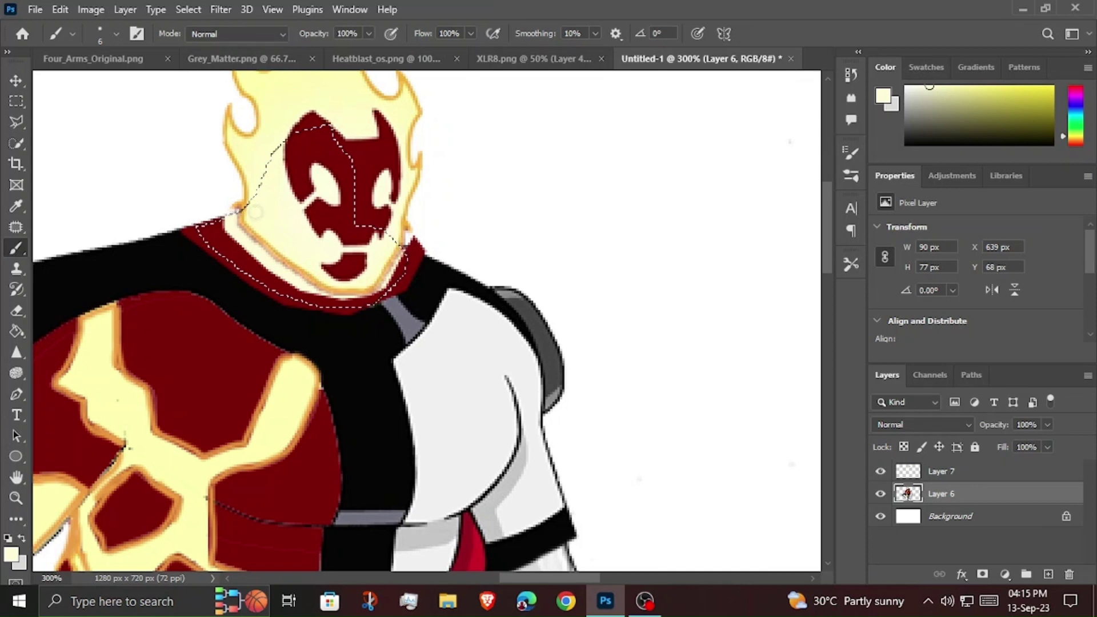
Sample gold from the neck outline for brushing, then fit the composite in the window.
click(17, 207)
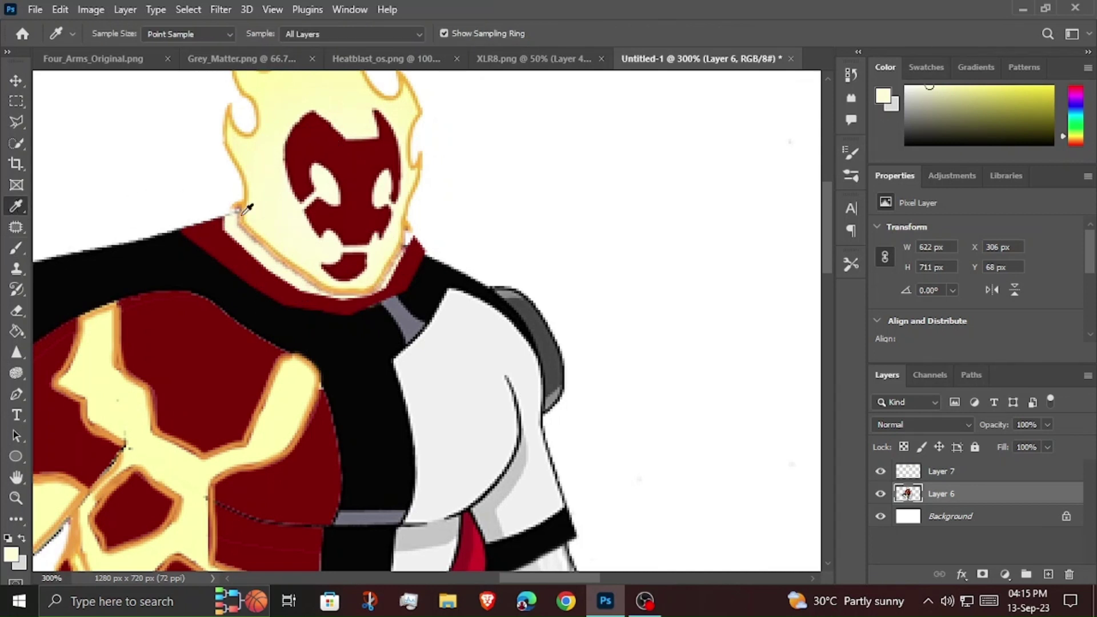
click(241, 213)
click(17, 249)
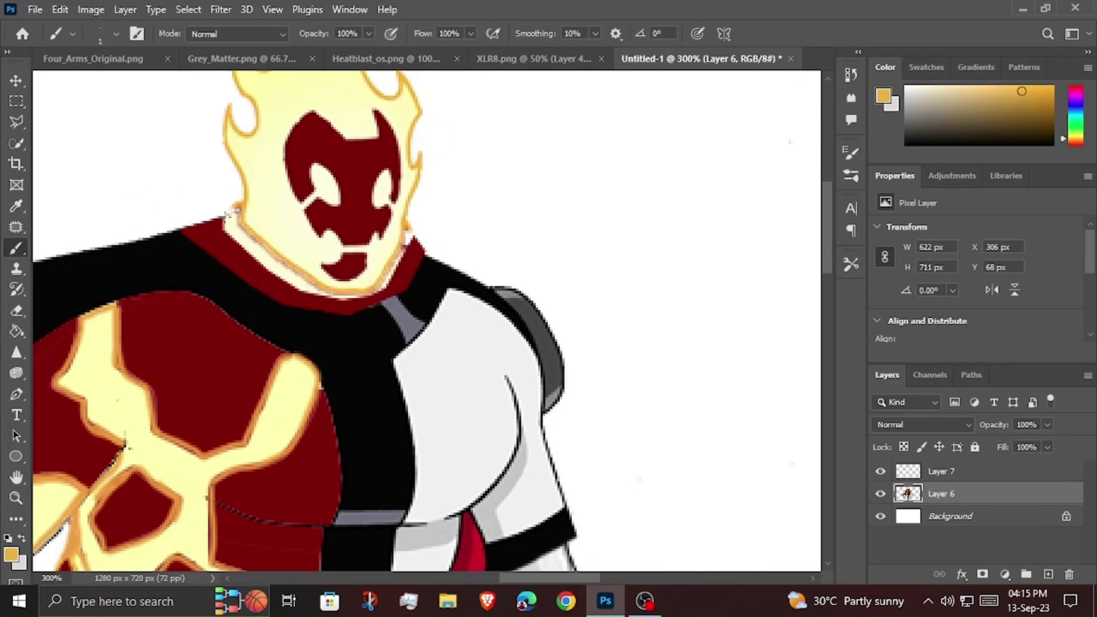
scroll(227, 222, down, 1)
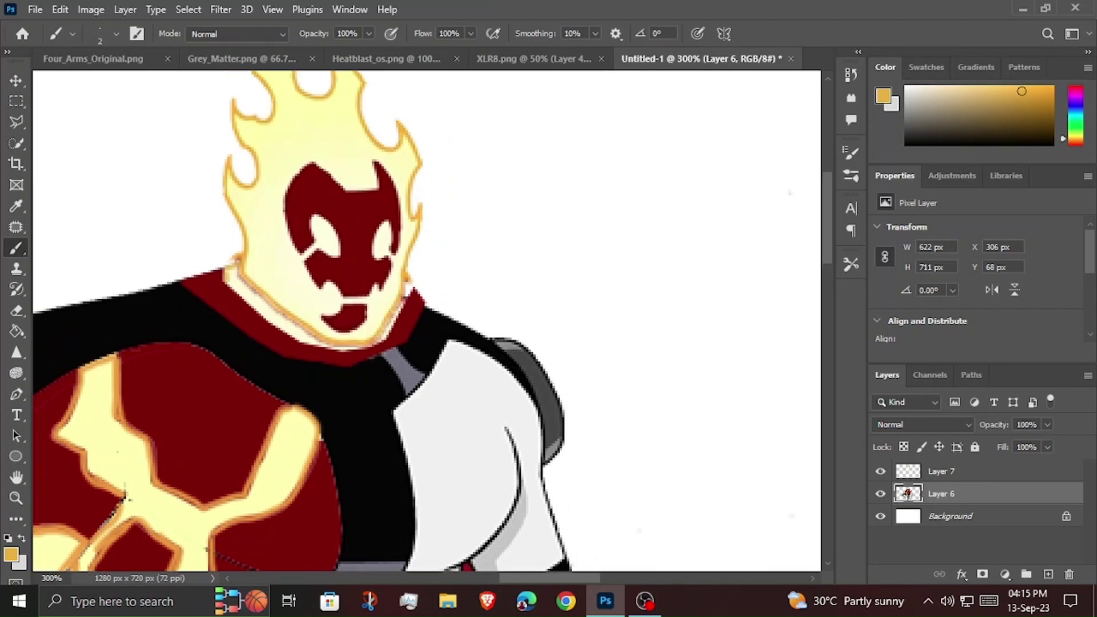
scroll(409, 215, down, 1)
click(16, 498)
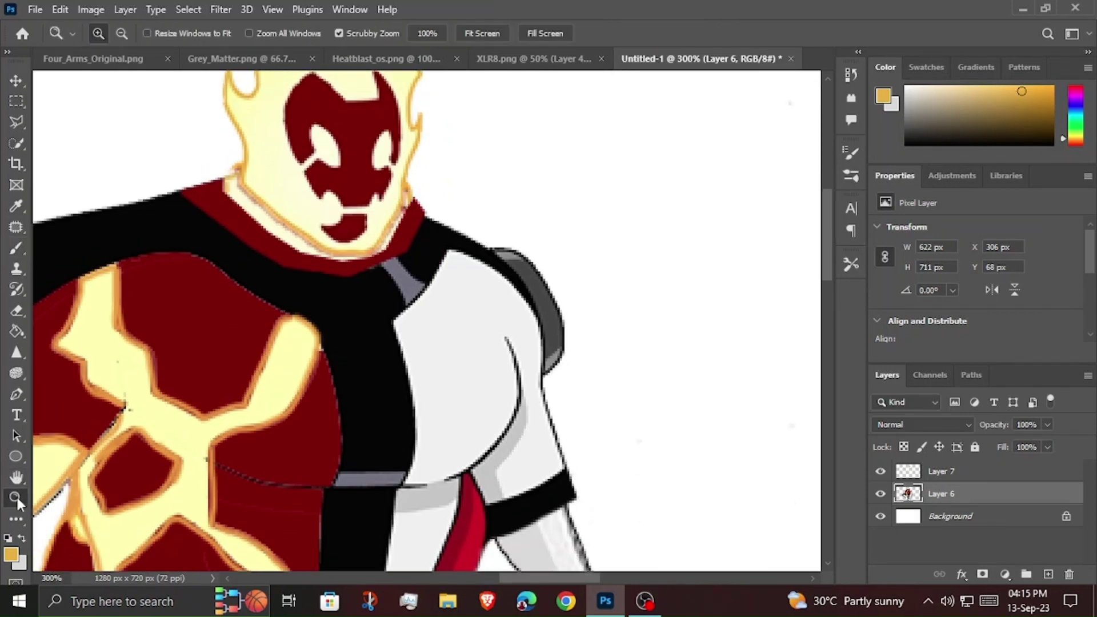
click(482, 33)
Compare the composite against the XLR8 and Grey Matter source images.
click(532, 58)
click(240, 58)
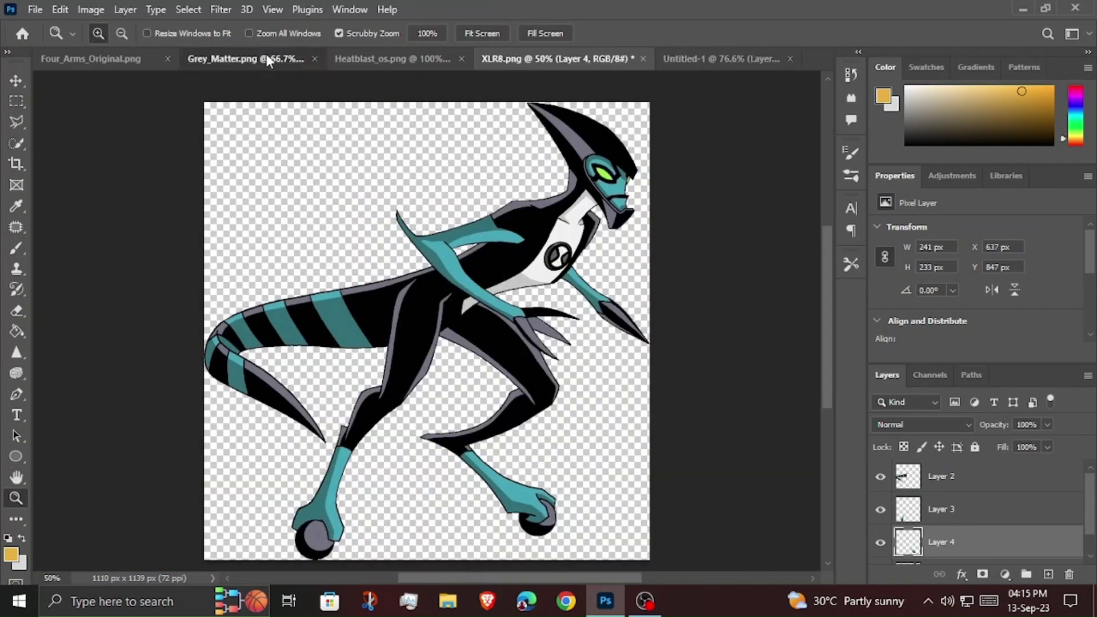
click(532, 58)
click(686, 59)
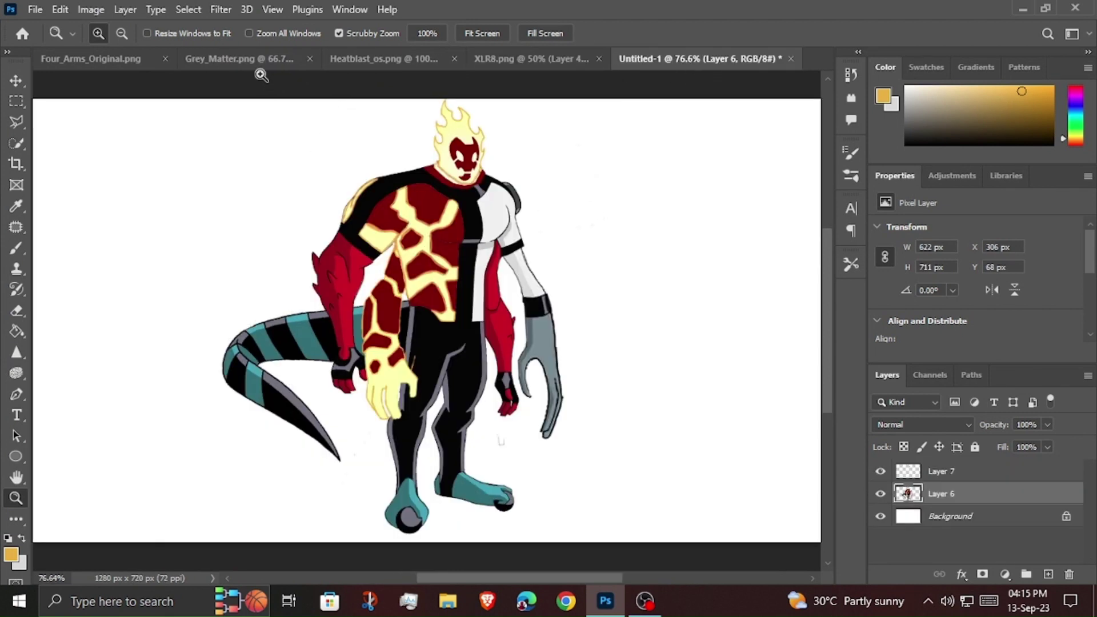
Merge the head and body into one Layer 7 and shift the figure left to 272 px.
click(263, 59)
click(686, 58)
click(14, 83)
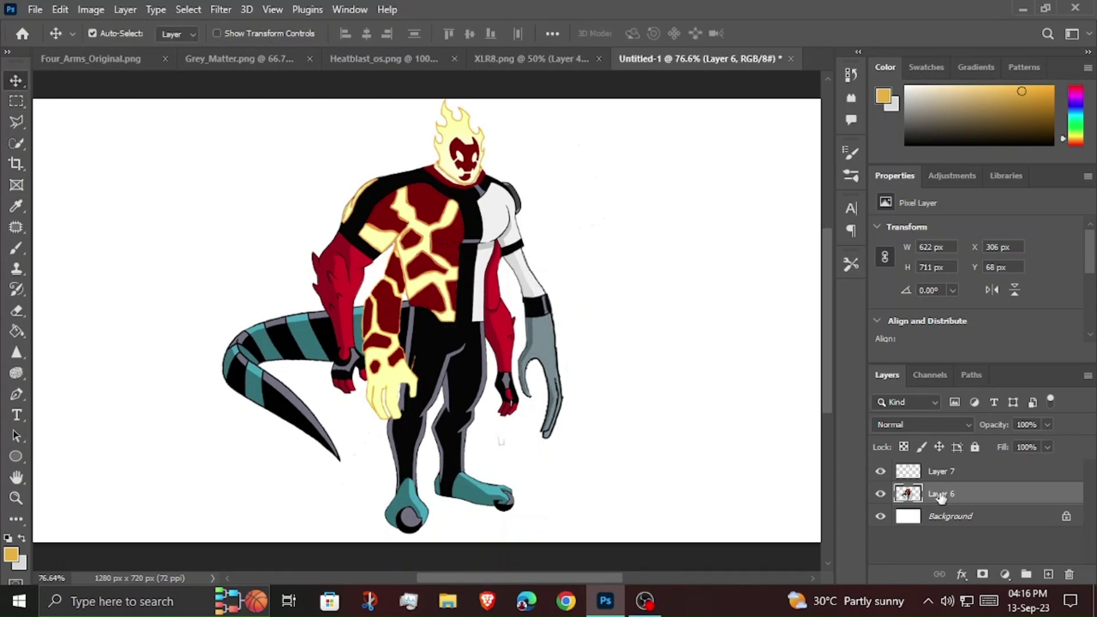
right_click(984, 480)
click(846, 511)
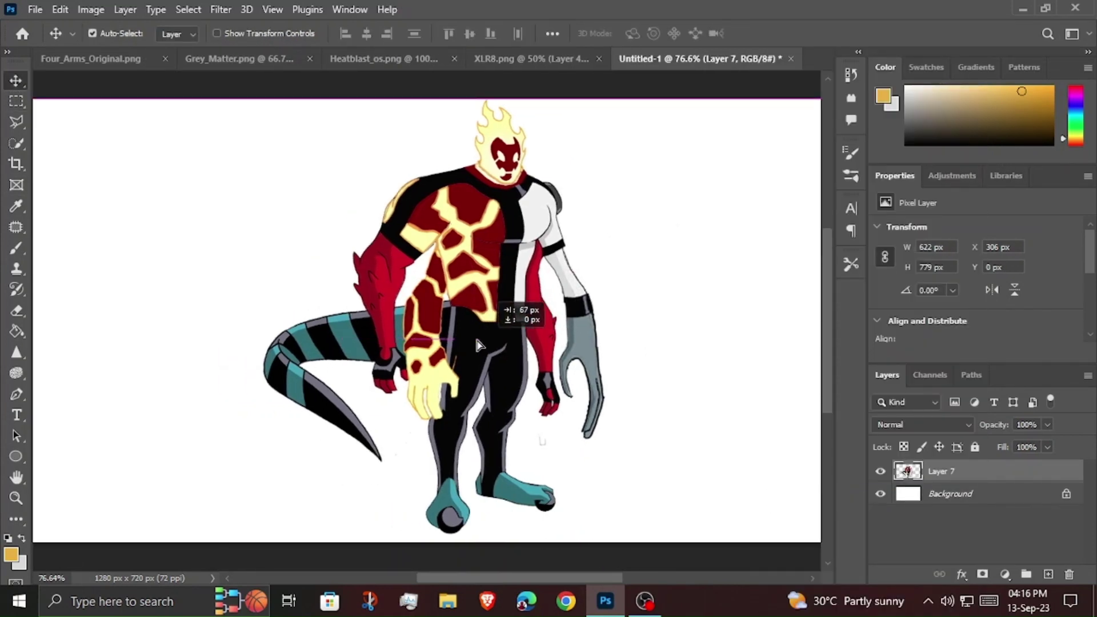
drag(543, 441, 522, 442)
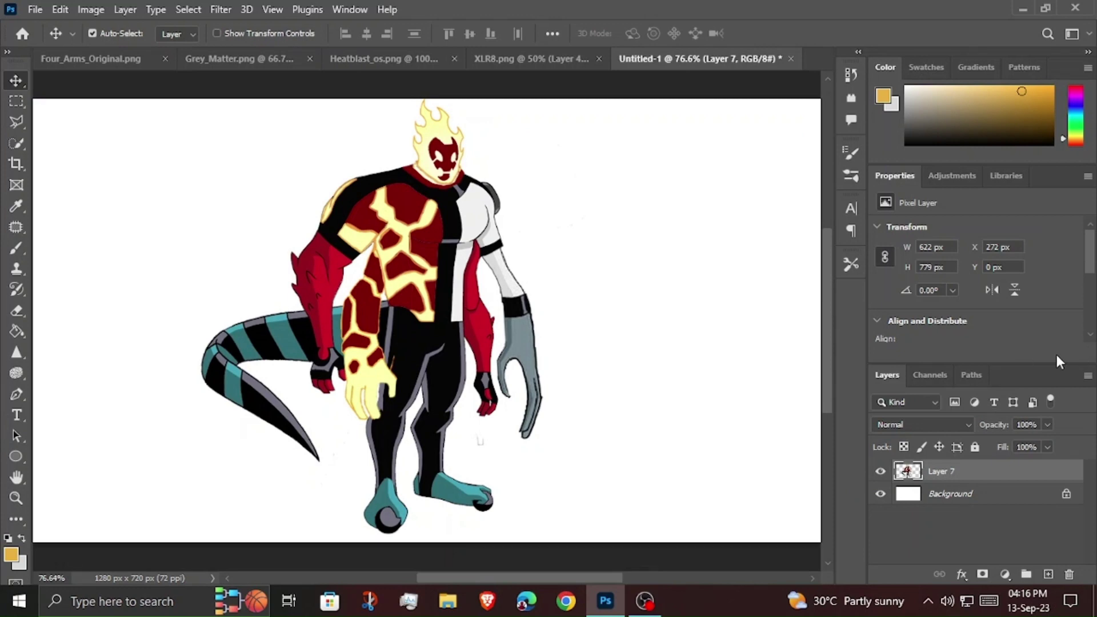